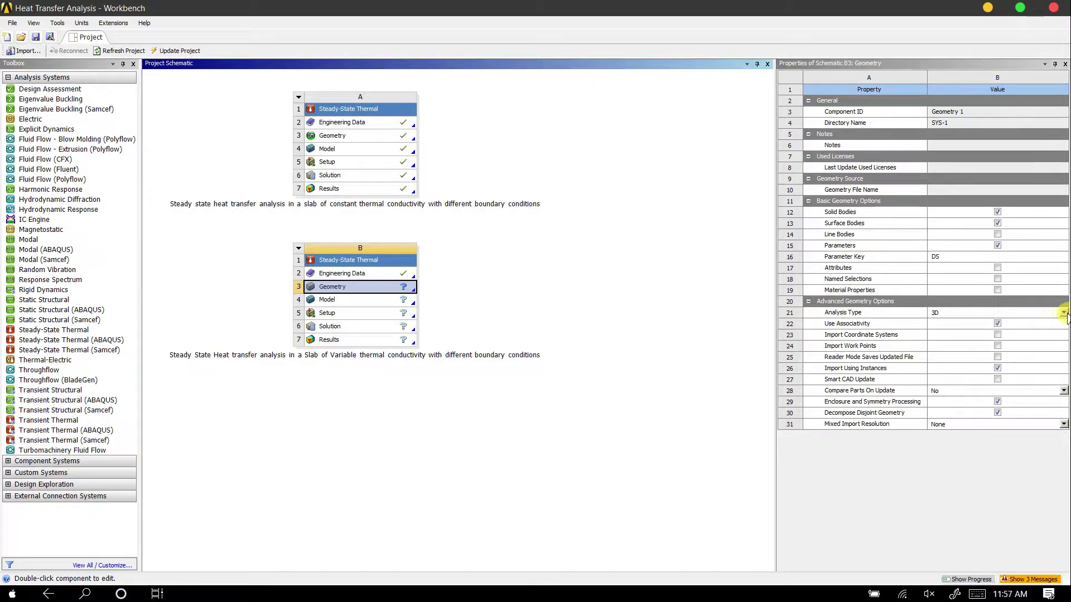
Set the Analysis Type of the second Steady-State Thermal system's geometry to 2D
{"action": "left_click", "coordinate": [1024, 313]}
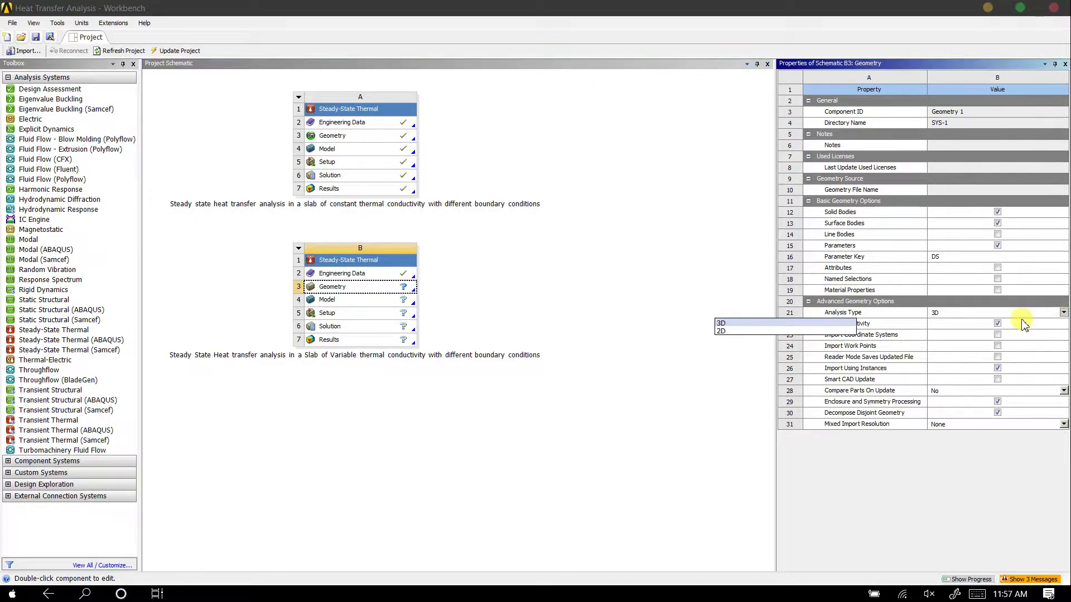
{"action": "left_click", "coordinate": [748, 331]}
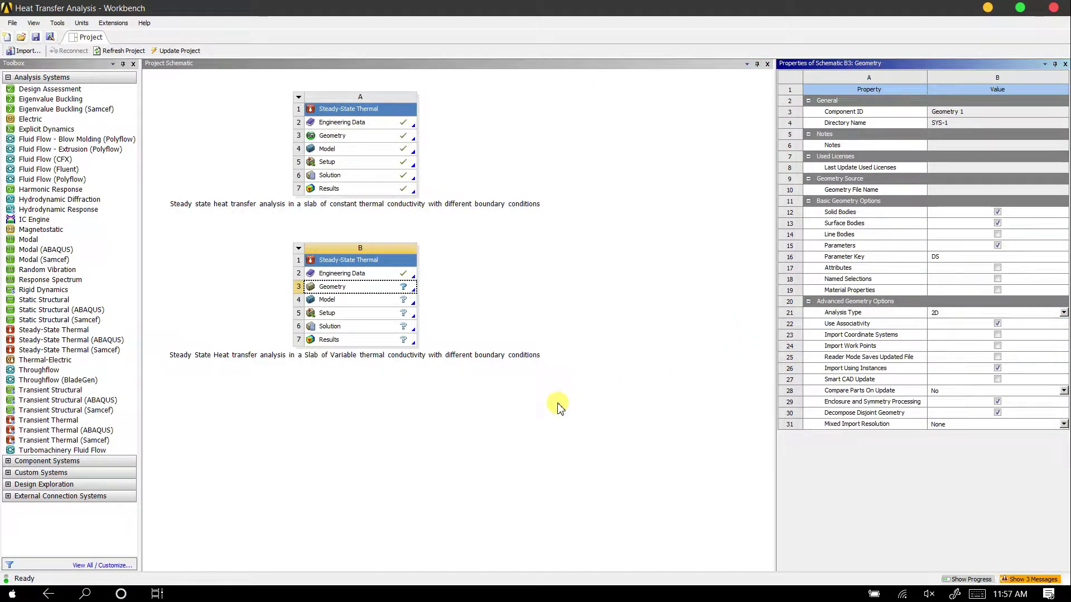
{"action": "left_click", "coordinate": [559, 406]}
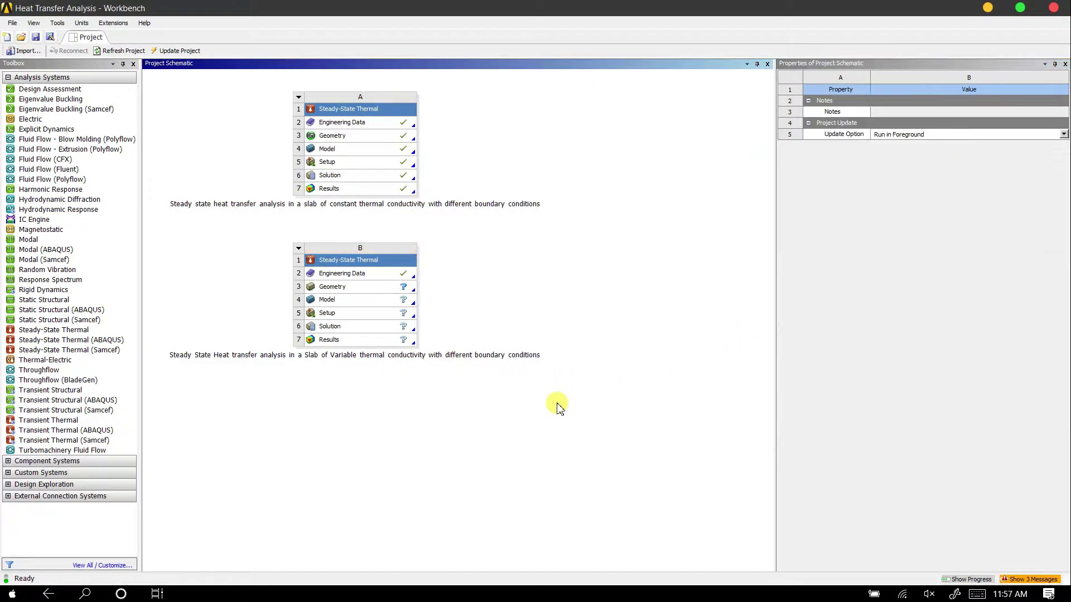
Start a new DesignModeler geometry for the second Steady-State Thermal system, the variable thermal conductivity slab
{"action": "left_click", "coordinate": [397, 288]}
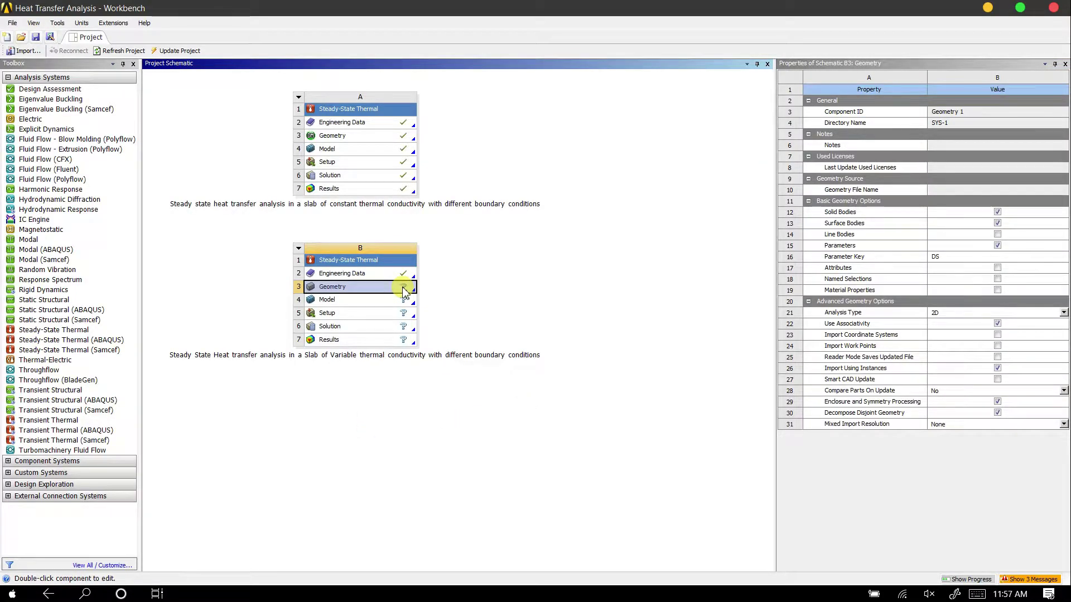
{"action": "right_click", "coordinate": [406, 291]}
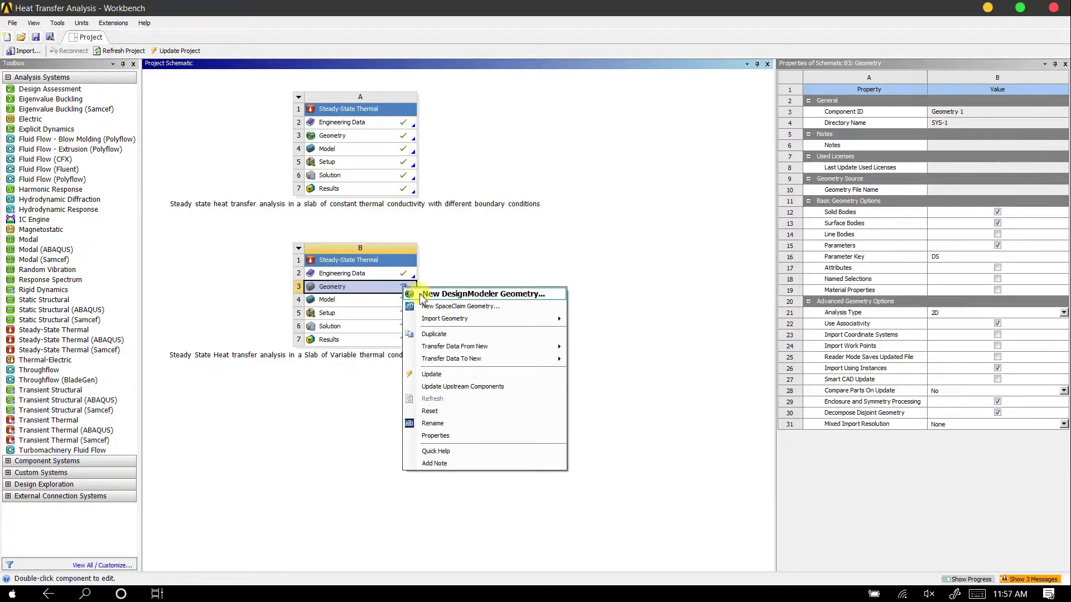
{"action": "left_click", "coordinate": [424, 285]}
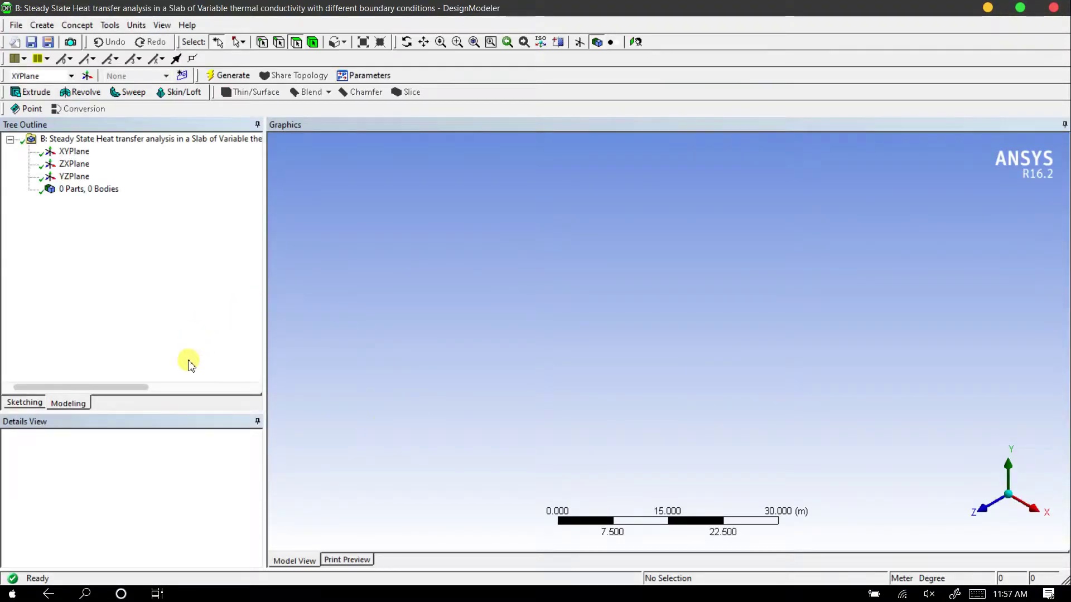
Sketch a rectangle about 16.9 m wide and 16.6 m high on the XY plane, starting at the origin
{"action": "left_click", "coordinate": [68, 152]}
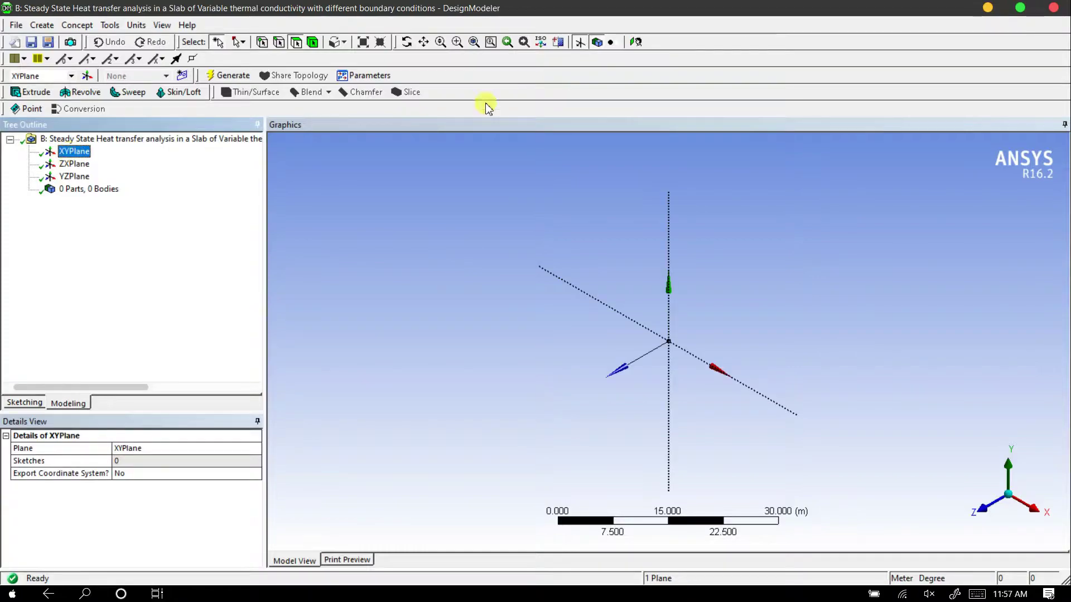
{"action": "left_click", "coordinate": [634, 42]}
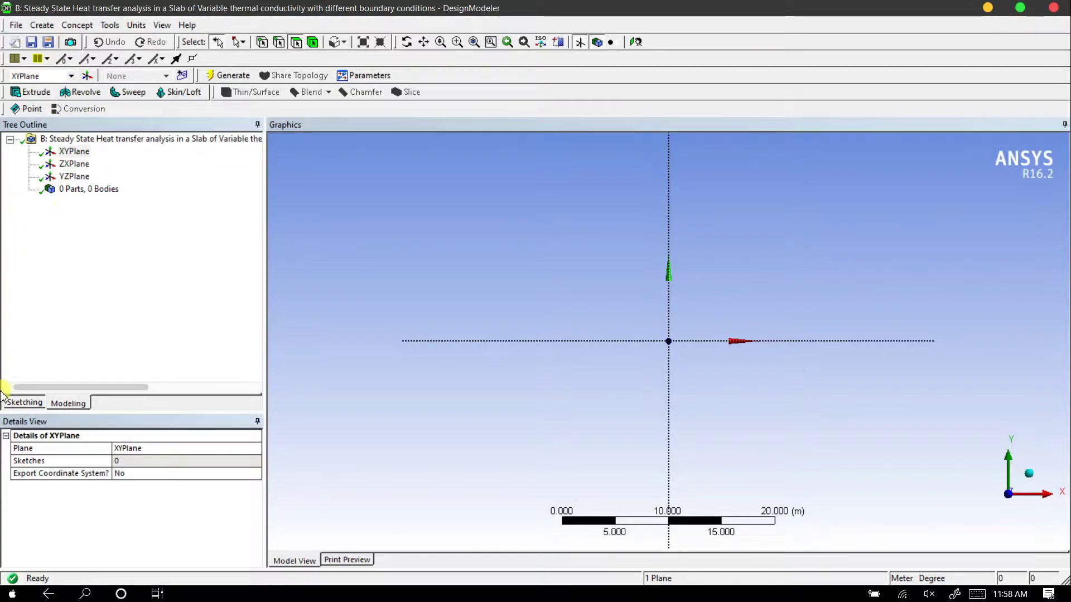
{"action": "left_click", "coordinate": [23, 406]}
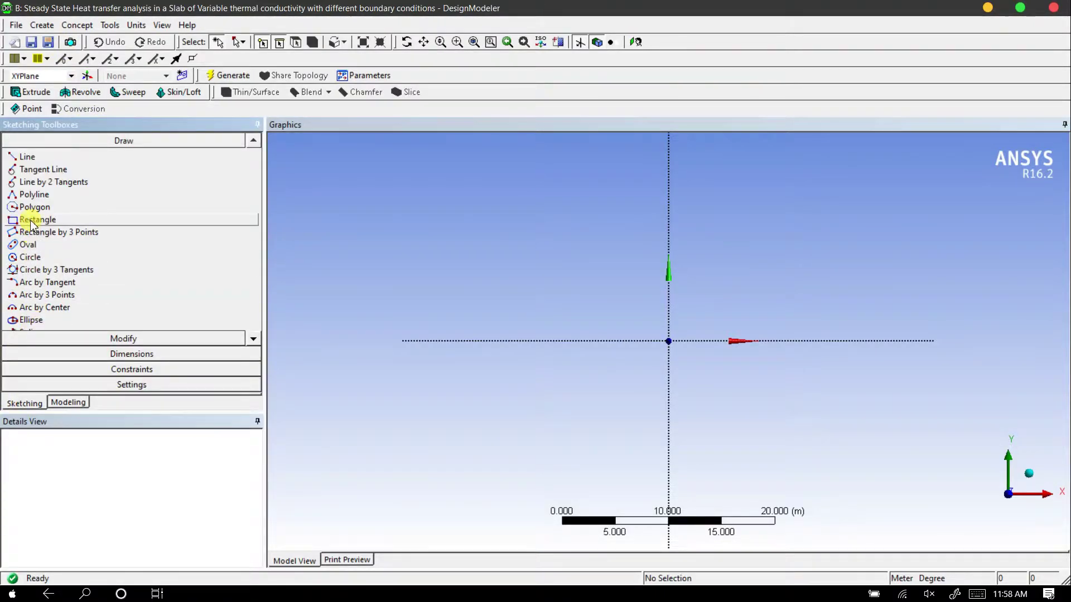
{"action": "left_click", "coordinate": [203, 221]}
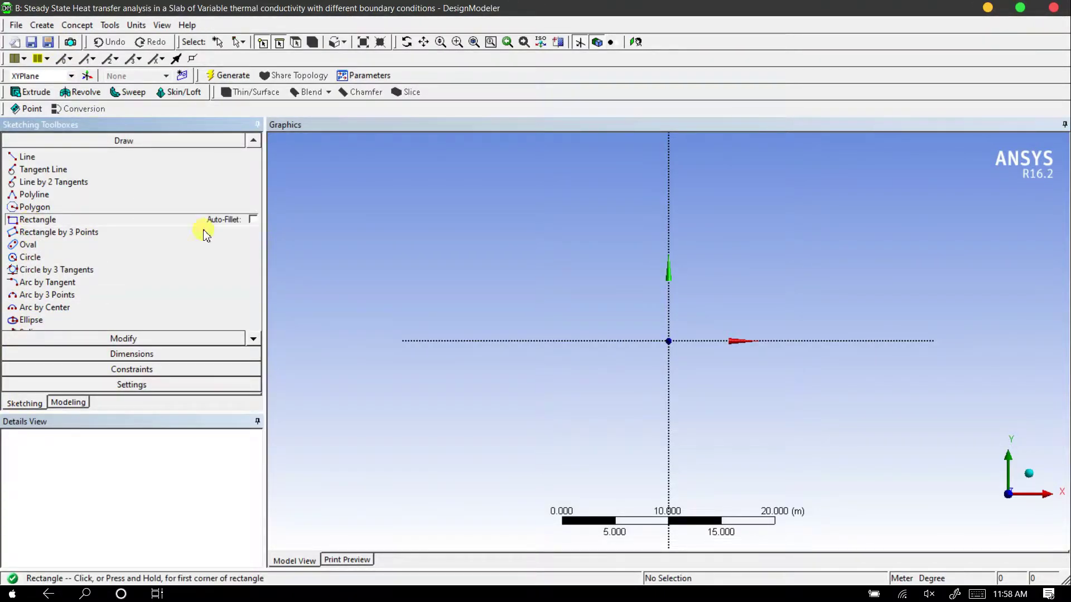
{"action": "left_click", "coordinate": [669, 341]}
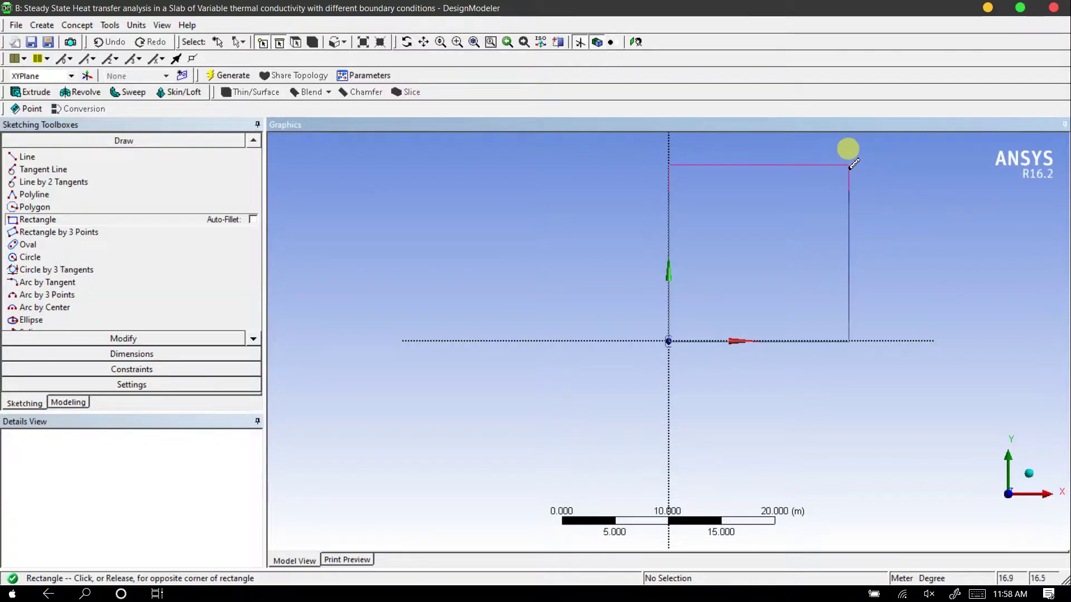
{"action": "left_click", "coordinate": [849, 164]}
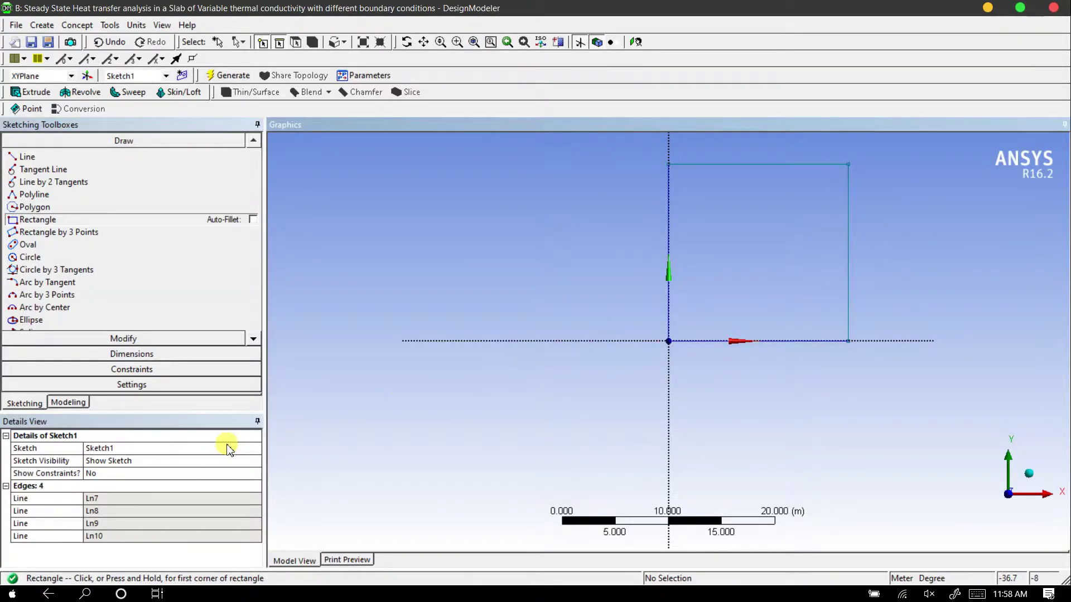
Dimension the rectangle's height and width with the Semi-Automatic dimension tool
{"action": "left_click", "coordinate": [144, 356]}
{"action": "left_click", "coordinate": [39, 275]}
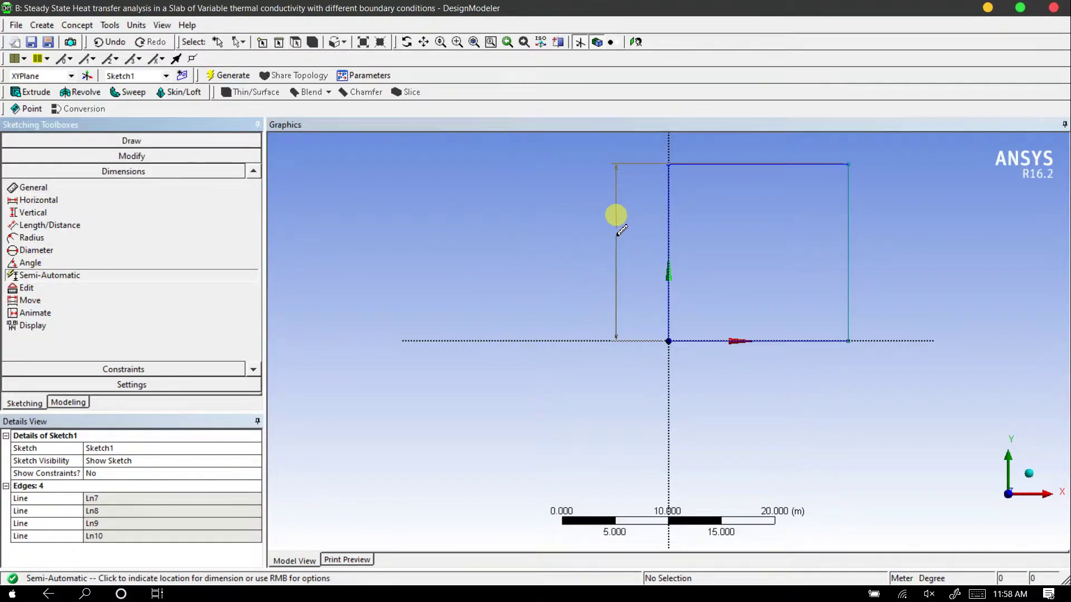
{"action": "left_click", "coordinate": [625, 230]}
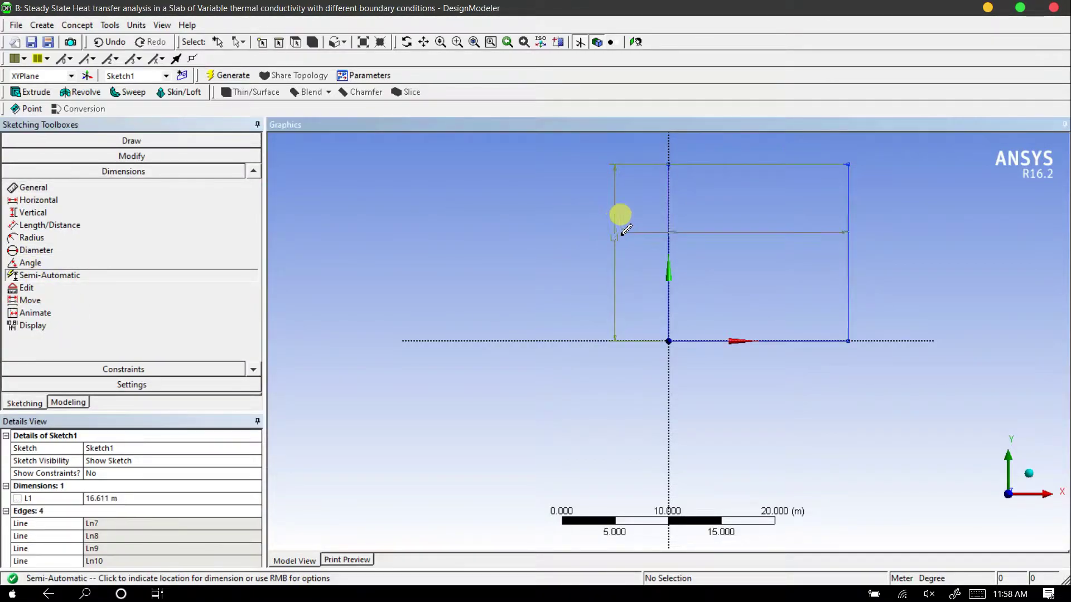
{"action": "left_click", "coordinate": [768, 137]}
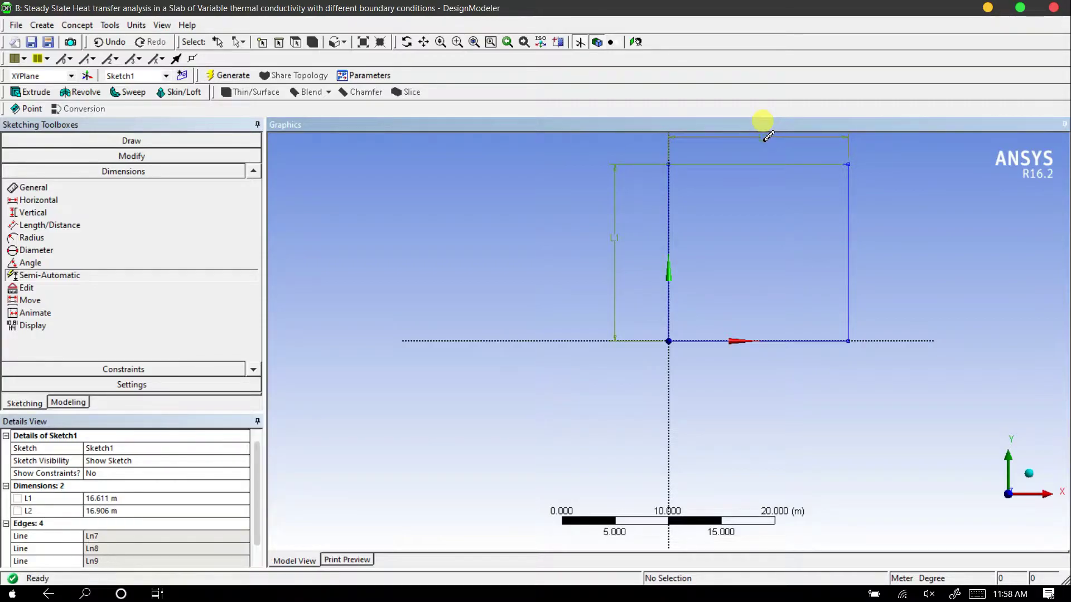
Set both the height L1 and the width L2 of the rectangle to 20 m
{"action": "left_click", "coordinate": [638, 44]}
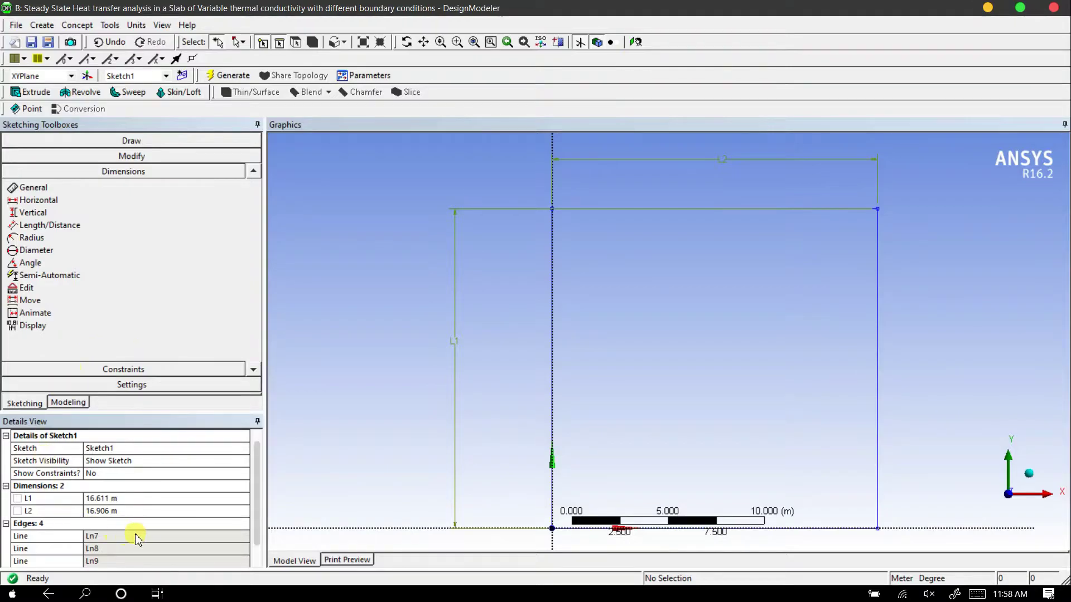
{"action": "left_click", "coordinate": [113, 498]}
{"action": "type", "text": "20"}
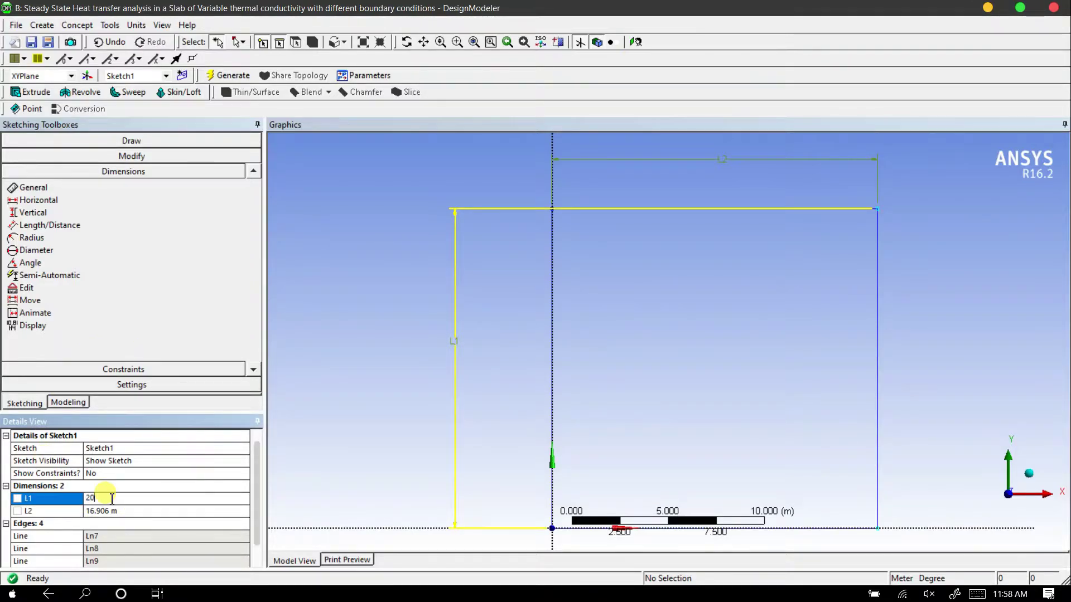
{"action": "key", "text": "Return"}
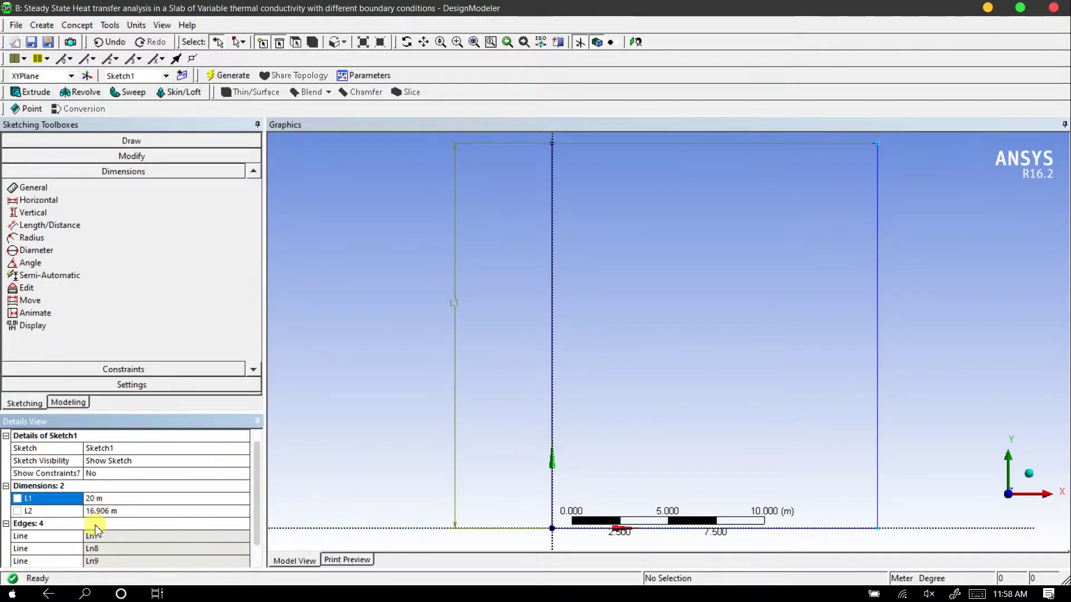
{"action": "left_click", "coordinate": [99, 512]}
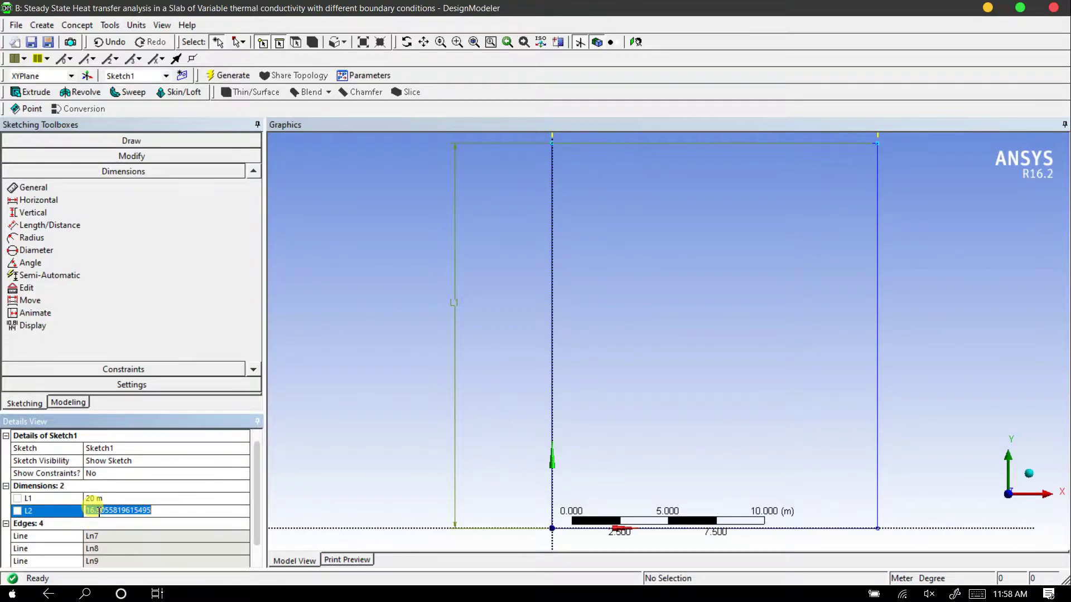
{"action": "type", "text": "20"}
{"action": "key", "text": "Return"}
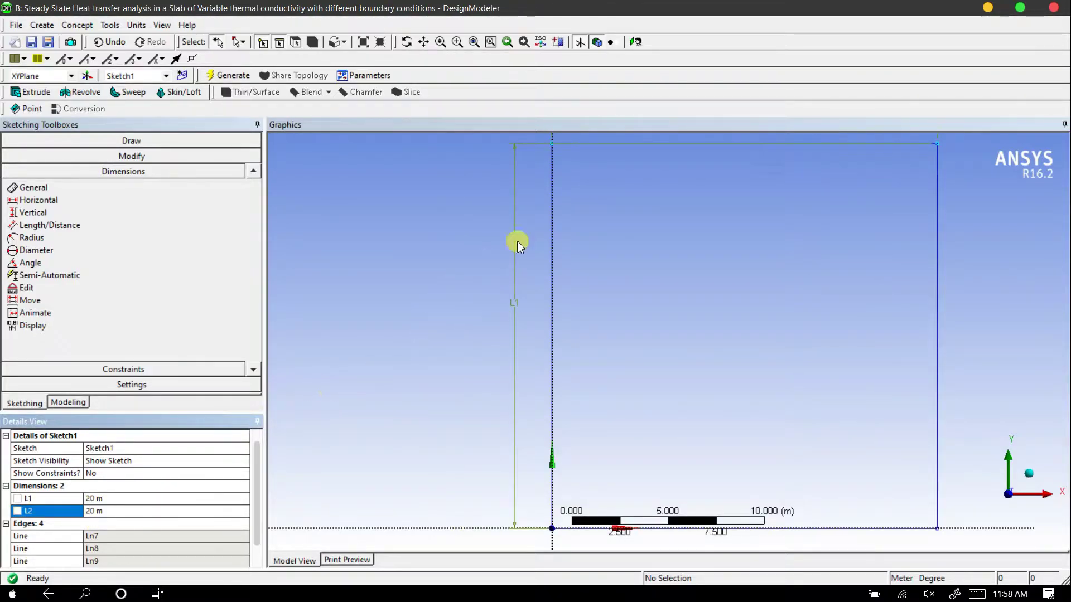
Generate a surface body from Sketch1 with Surfaces From Sketches, using the sketch as the base object
{"action": "left_click", "coordinate": [636, 42]}
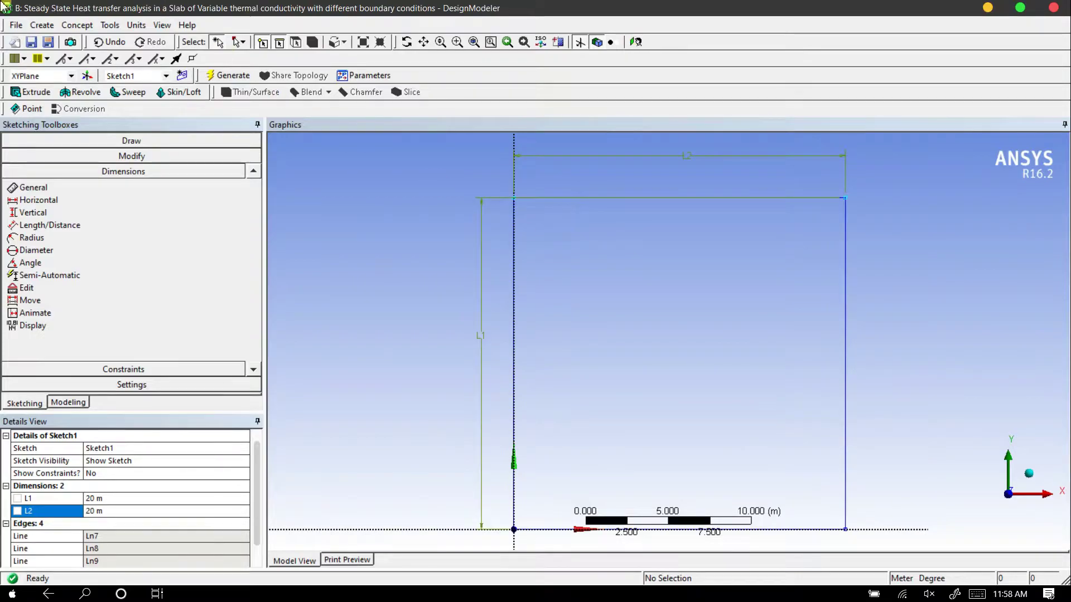
{"action": "left_click", "coordinate": [77, 26]}
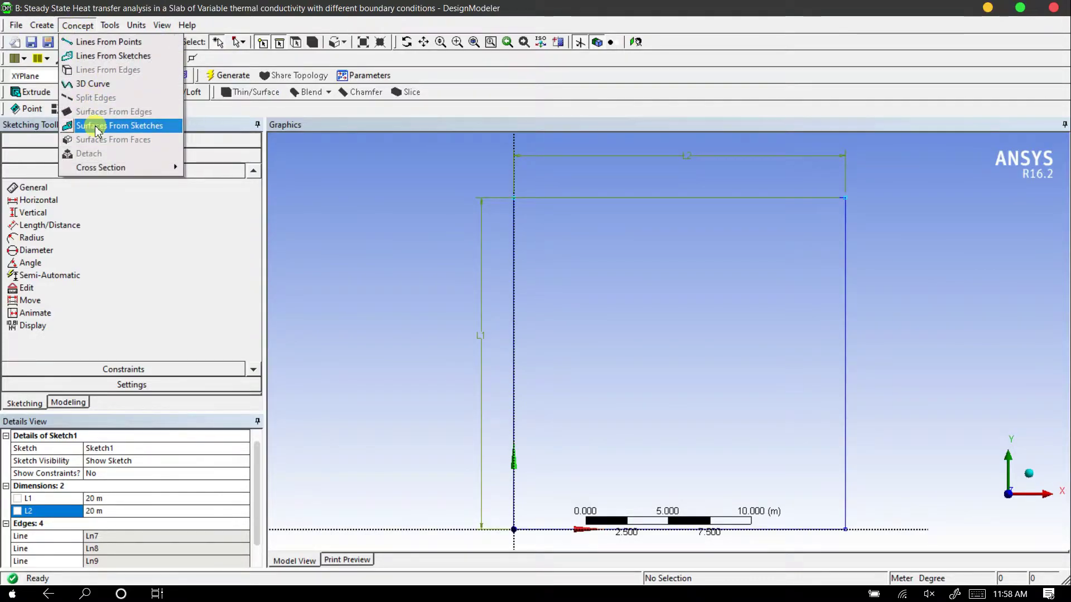
{"action": "left_click", "coordinate": [98, 127]}
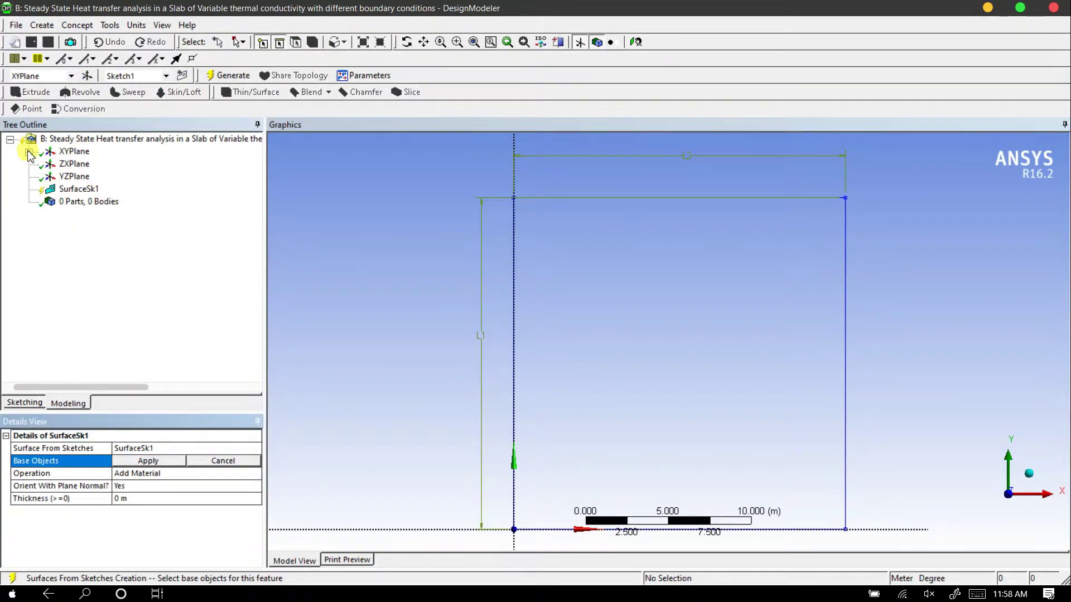
{"action": "left_click", "coordinate": [29, 152]}
{"action": "left_click", "coordinate": [91, 163]}
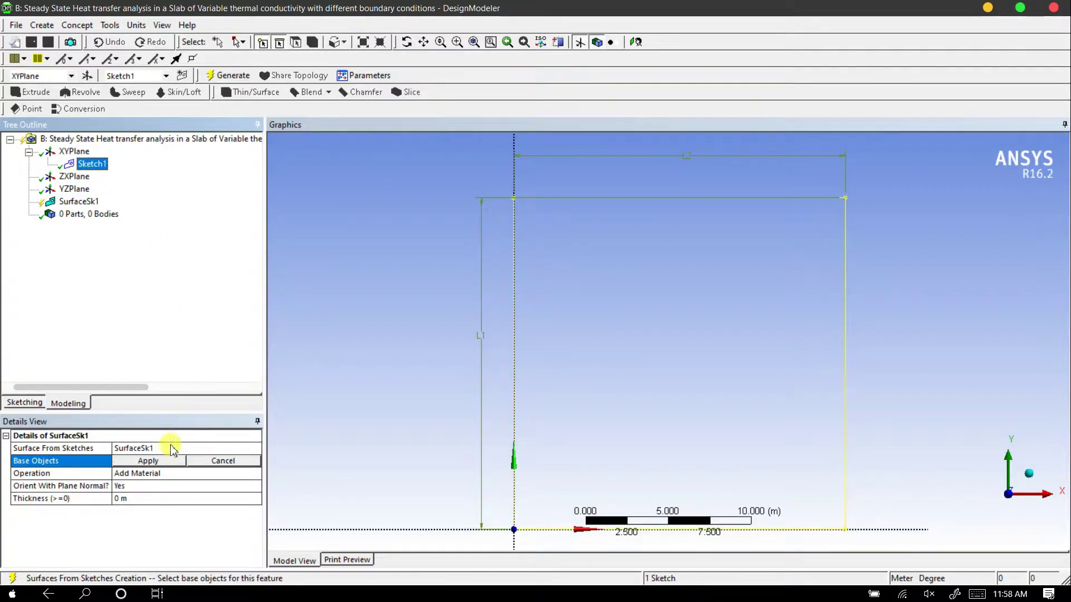
{"action": "left_click", "coordinate": [165, 461]}
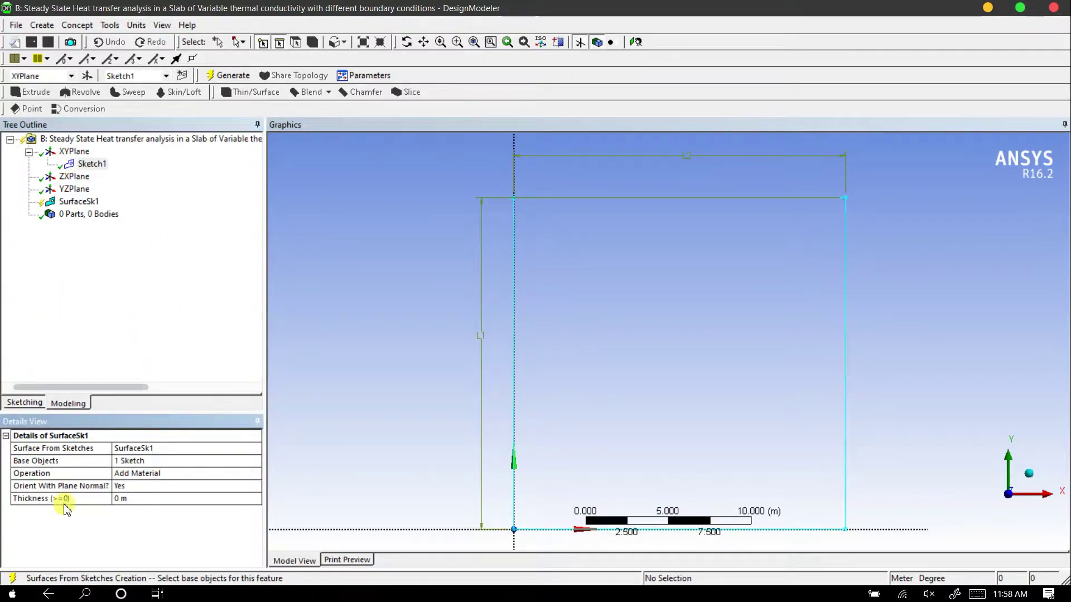
{"action": "left_click", "coordinate": [230, 76]}
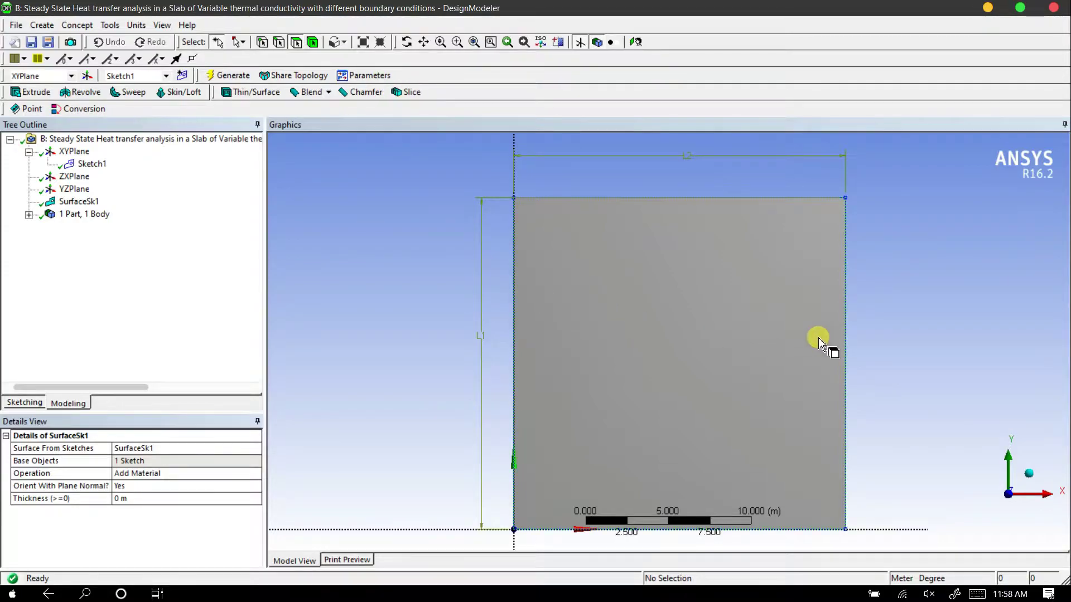
Close DesignModeler and switch back to the Heat Transfer Analysis project in Workbench
{"action": "left_click", "coordinate": [1029, 474]}
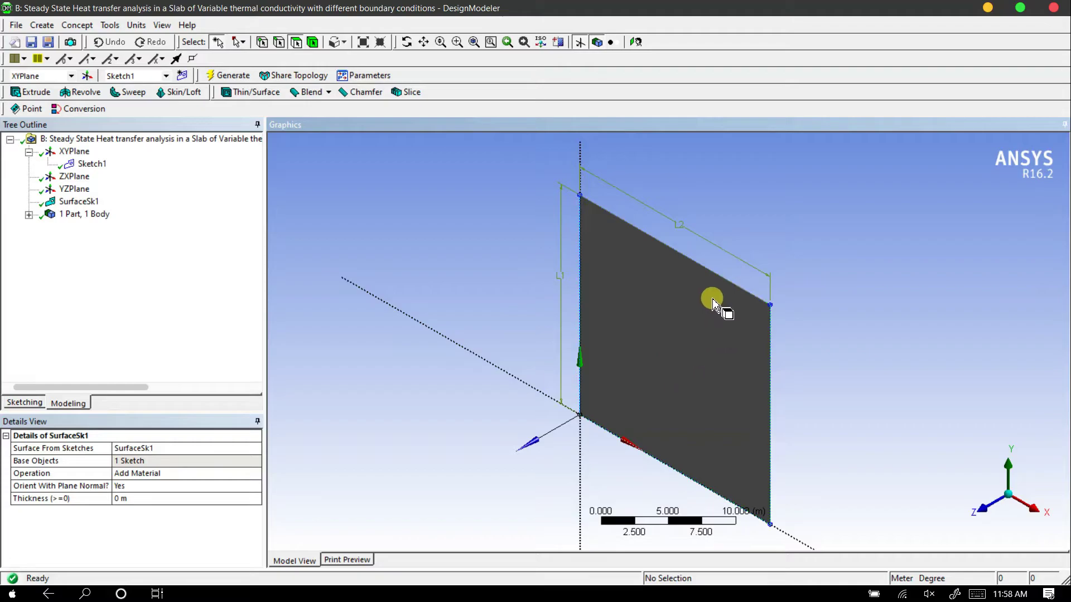
{"action": "left_click", "coordinate": [982, 507]}
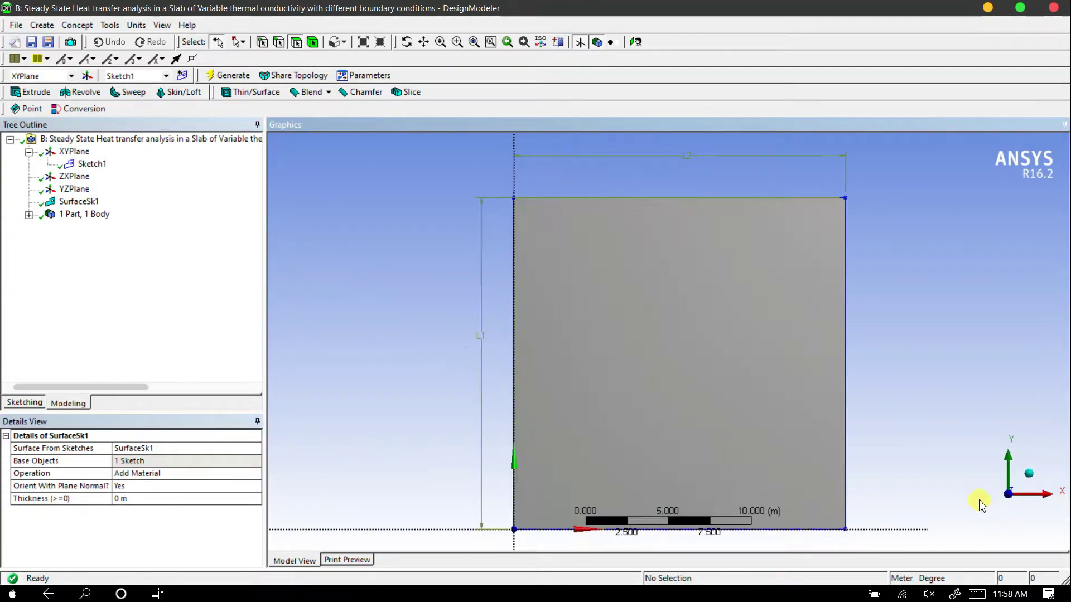
{"action": "left_click", "coordinate": [15, 26]}
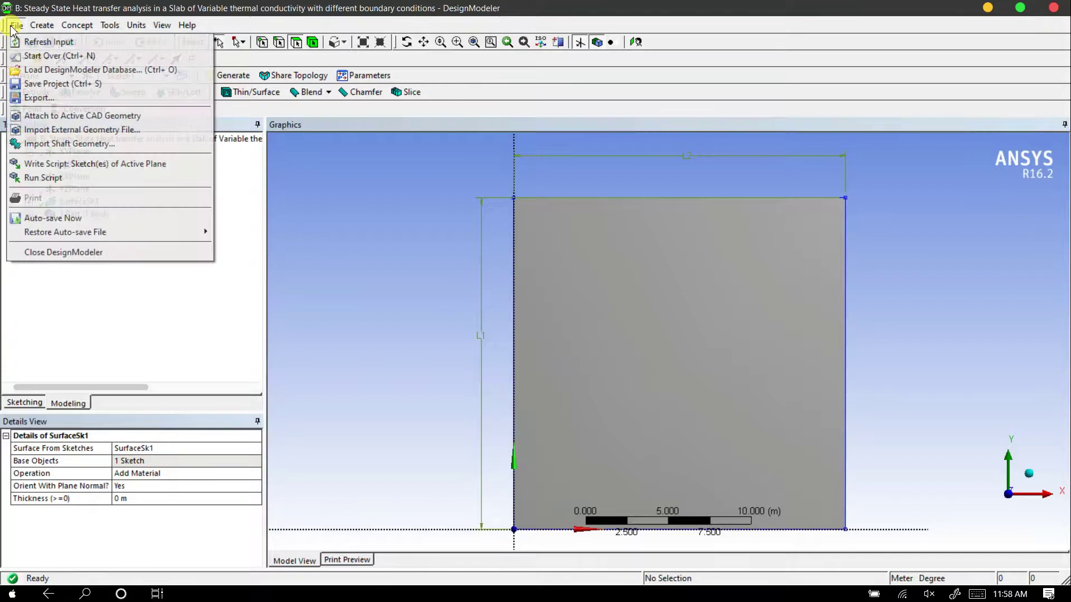
{"action": "left_click", "coordinate": [37, 254]}
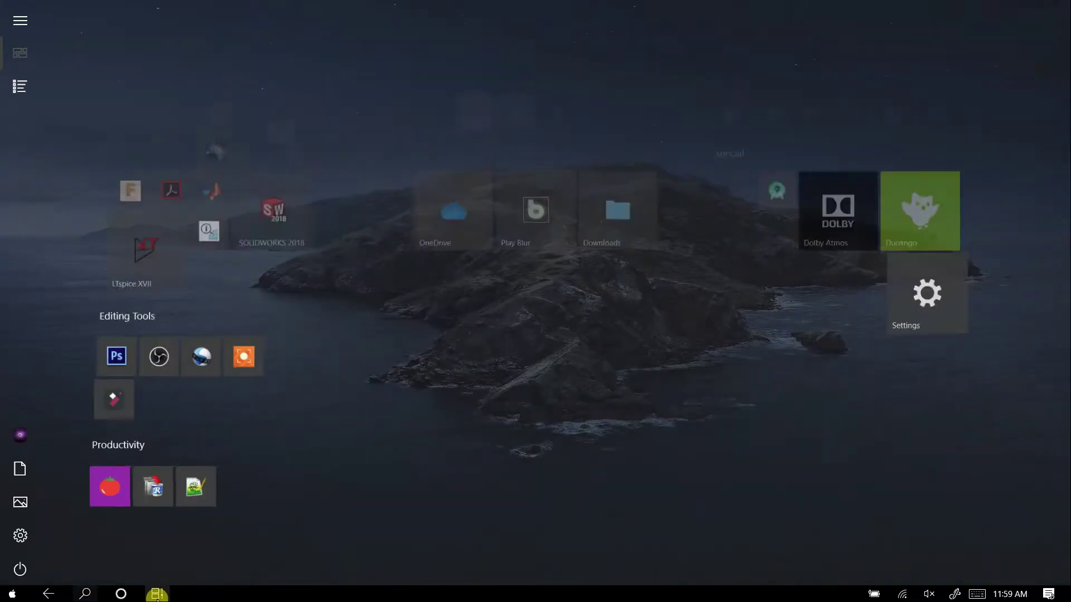
{"action": "left_click", "coordinate": [157, 593]}
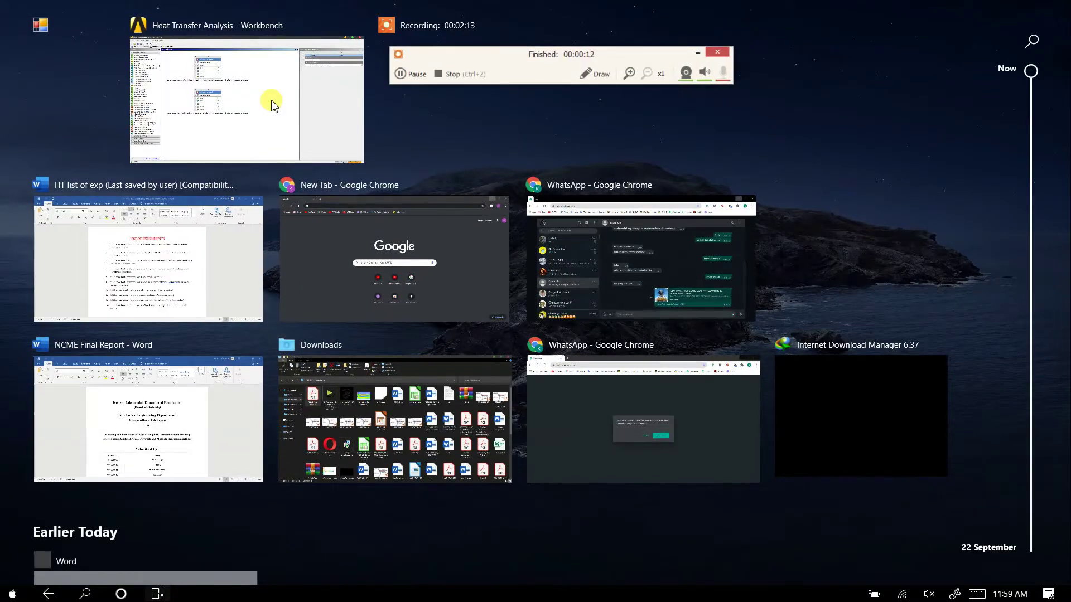
{"action": "left_click", "coordinate": [274, 106]}
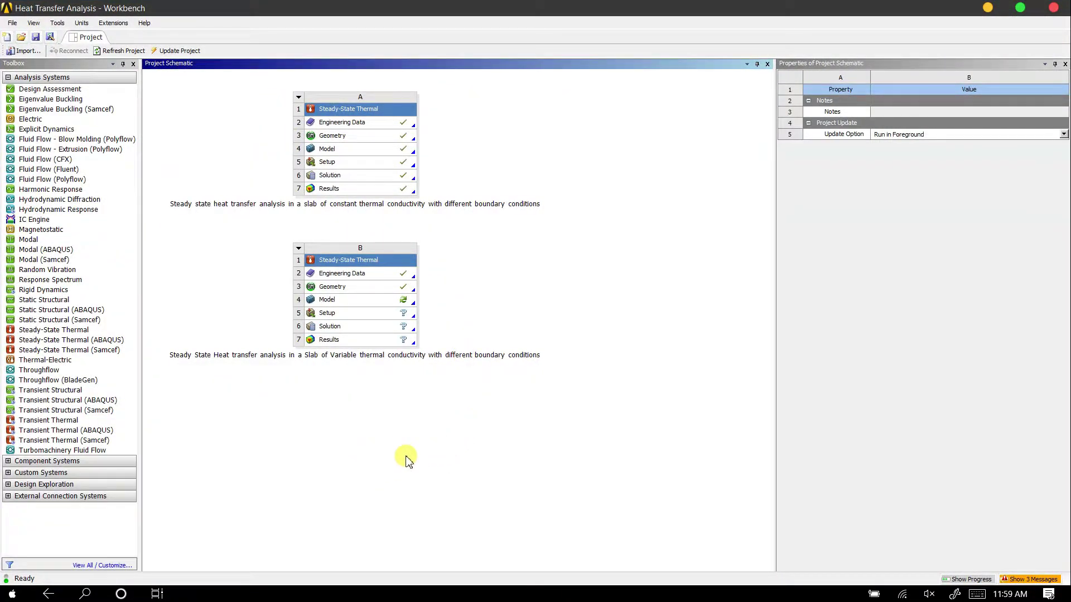
Open the Model of the second Steady-State Thermal system for editing in Mechanical
{"action": "left_click", "coordinate": [389, 301]}
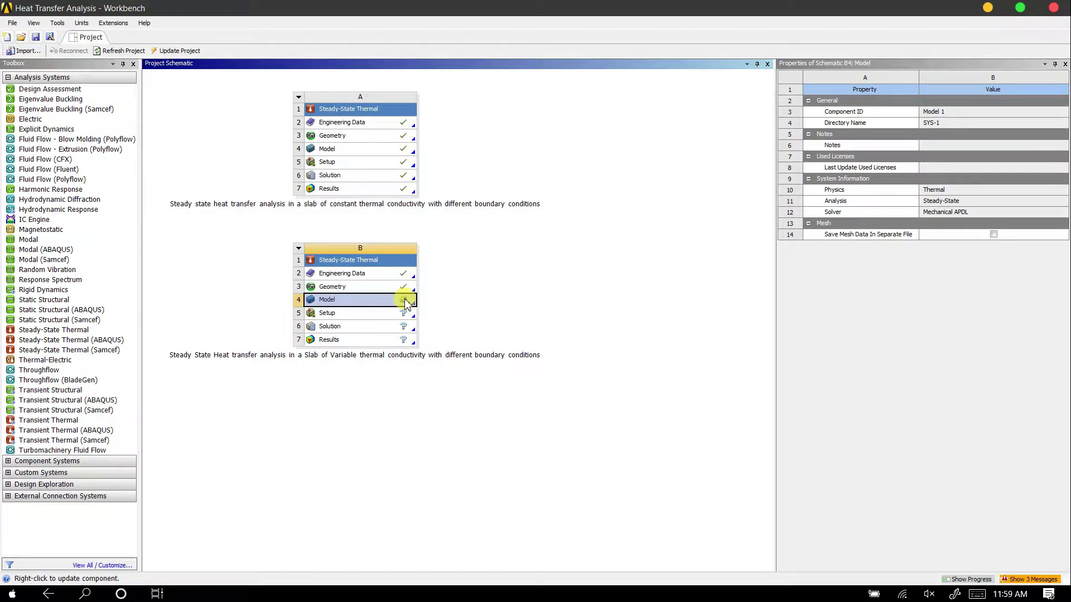
{"action": "right_click", "coordinate": [406, 304]}
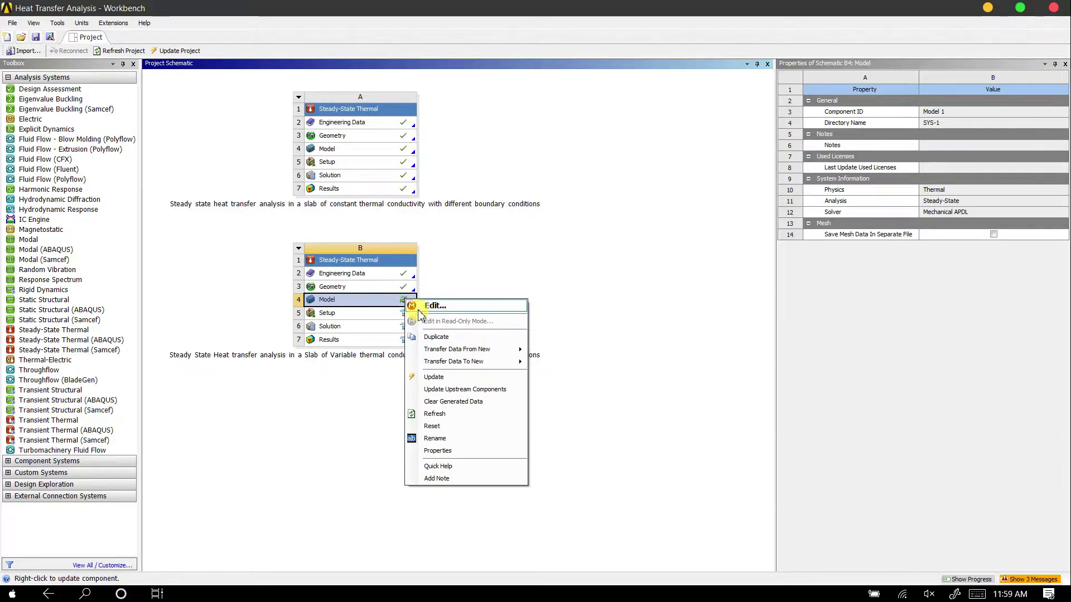
{"action": "left_click", "coordinate": [419, 309]}
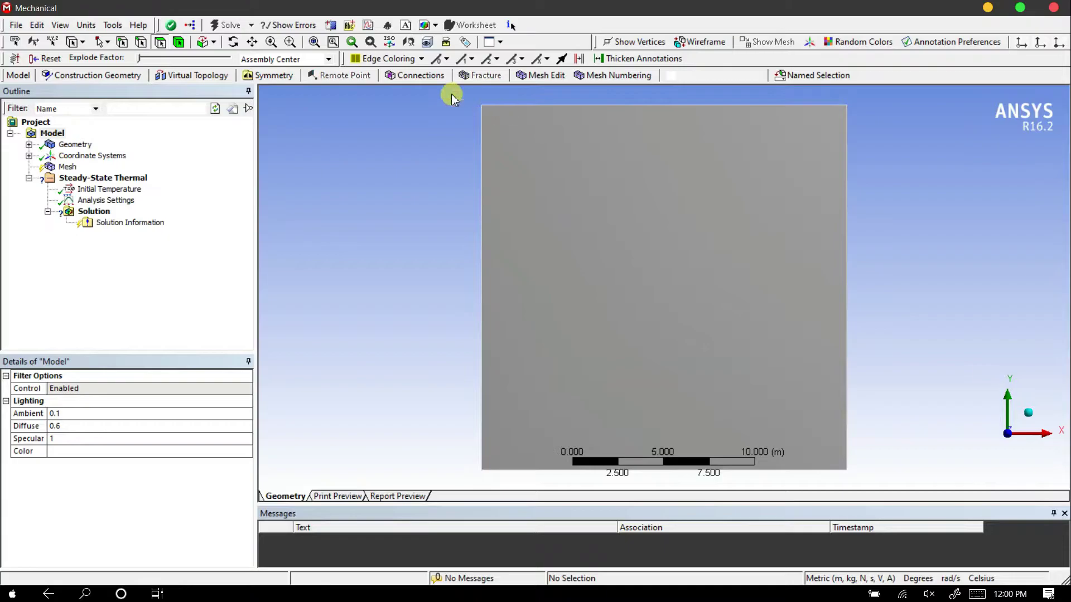
Insert a mesh sizing control scoped to the two vertical edges of the square slab
{"action": "left_click", "coordinate": [584, 202]}
{"action": "left_click", "coordinate": [396, 227]}
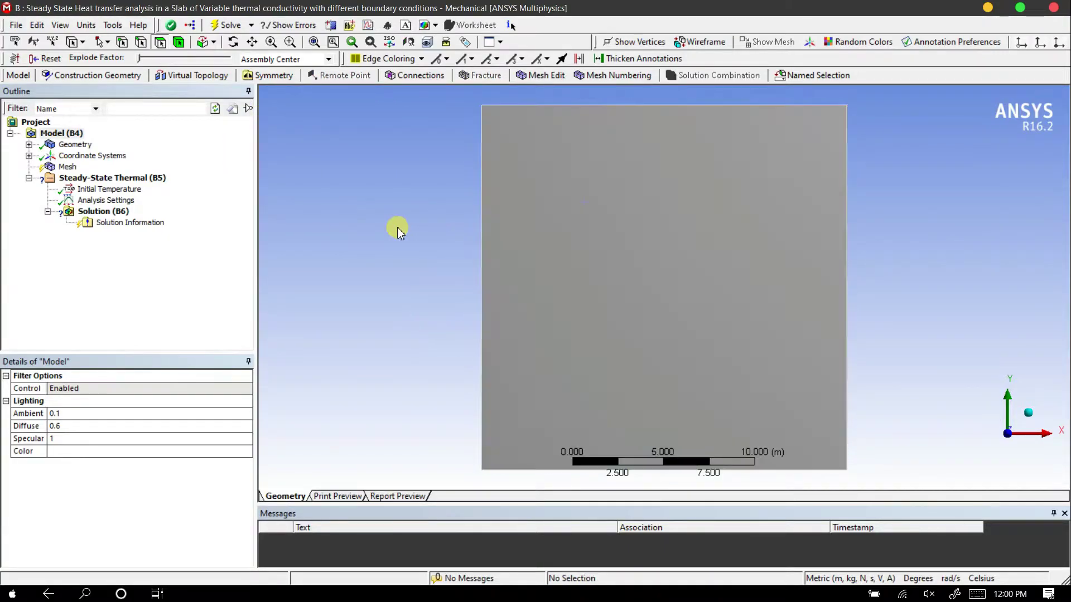
{"action": "left_click", "coordinate": [66, 168]}
{"action": "right_click", "coordinate": [65, 170]}
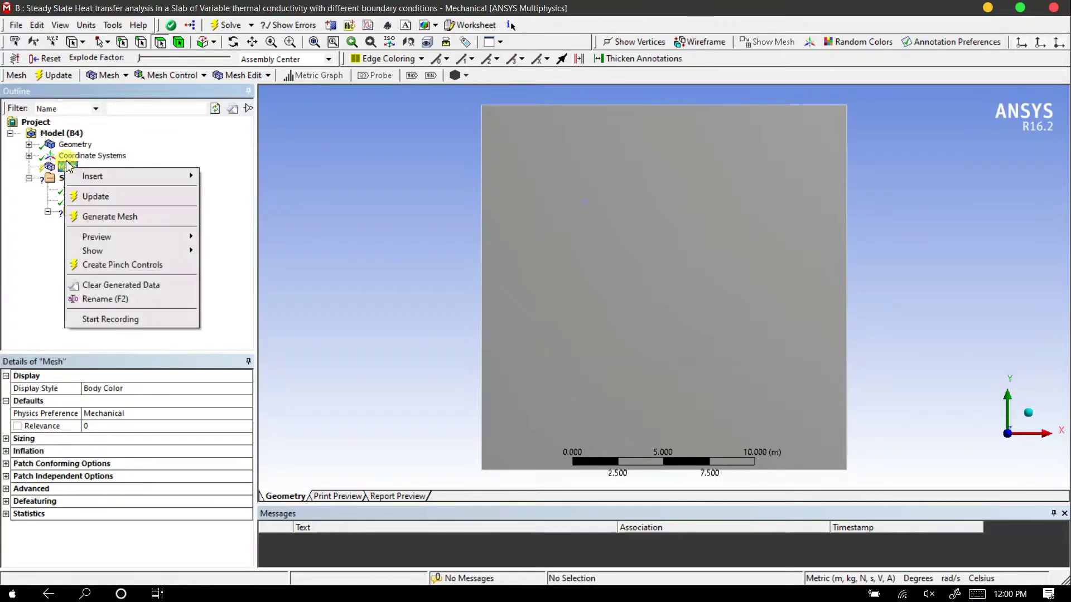
{"action": "mouse_move", "coordinate": [139, 176]}
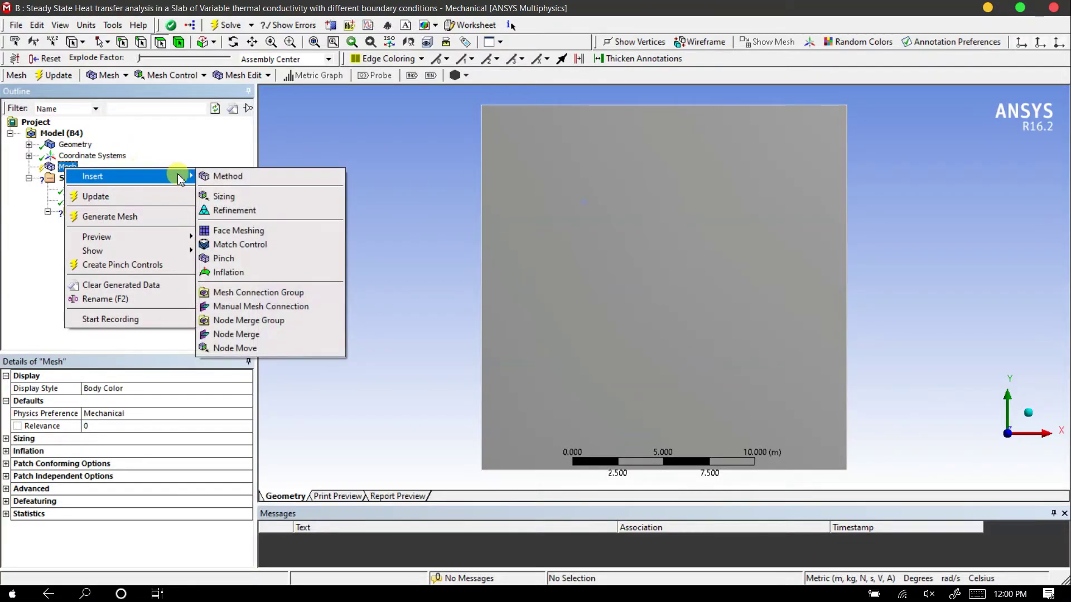
{"action": "left_click", "coordinate": [222, 196]}
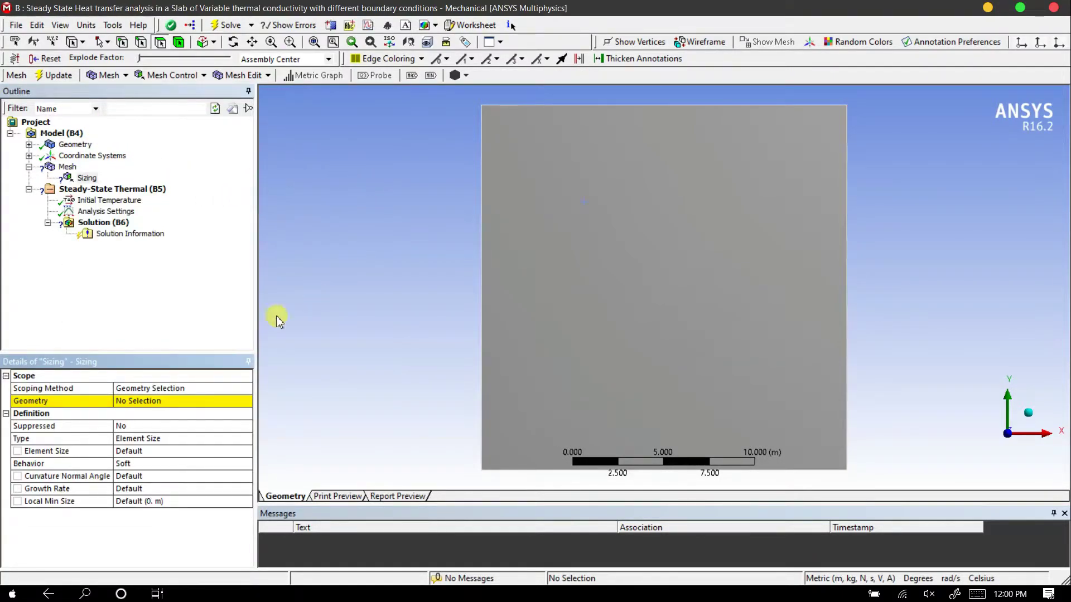
{"action": "left_click", "coordinate": [142, 42]}
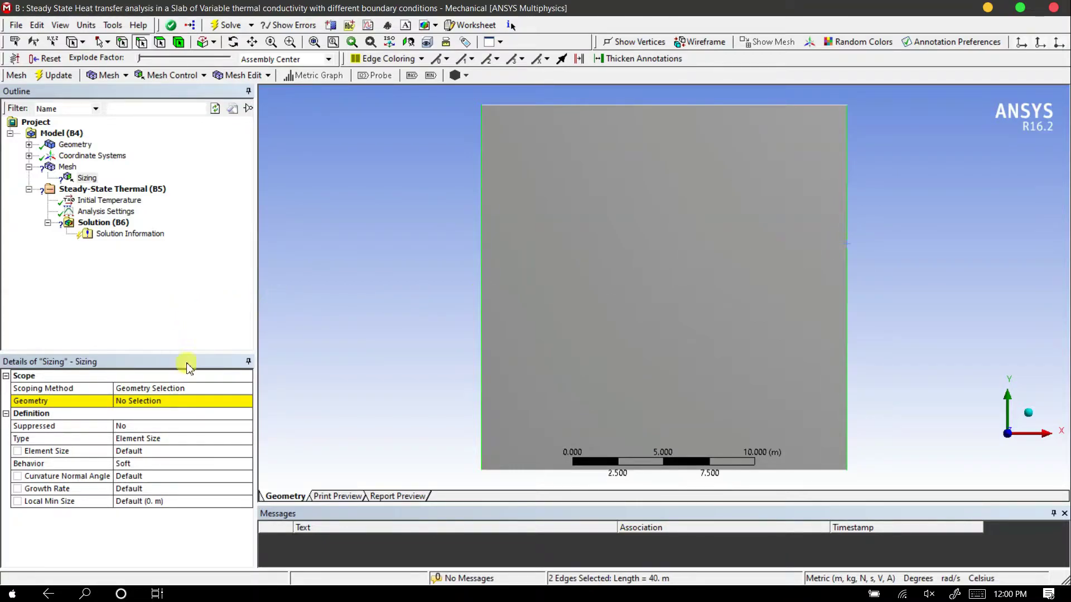
{"action": "left_click", "coordinate": [165, 401]}
{"action": "left_click", "coordinate": [148, 402]}
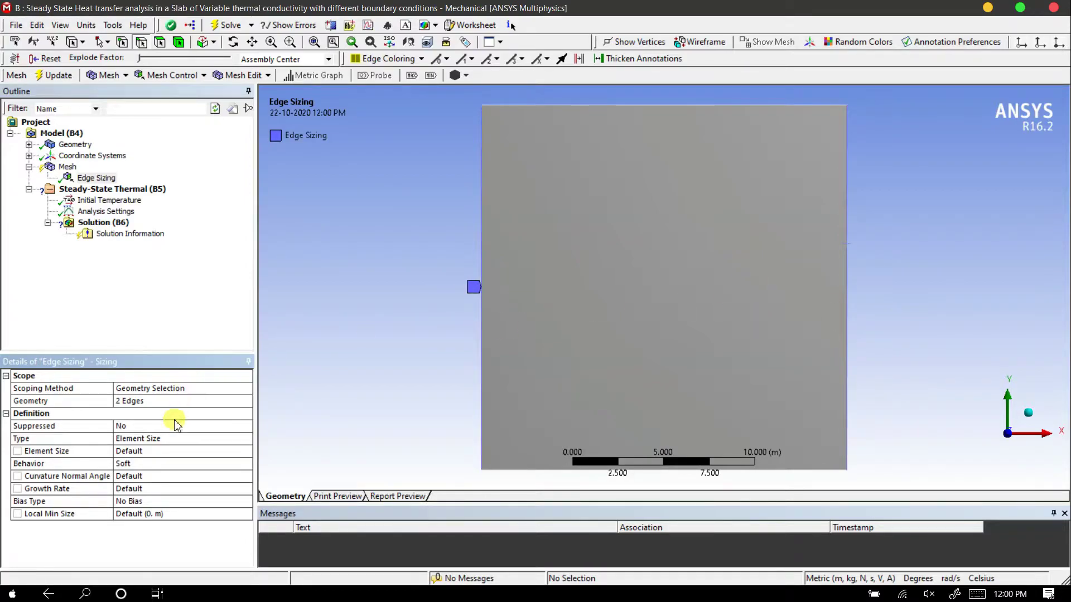
Define the vertical edges' sizing by Number of Divisions and set it to 50
{"action": "left_click", "coordinate": [178, 441]}
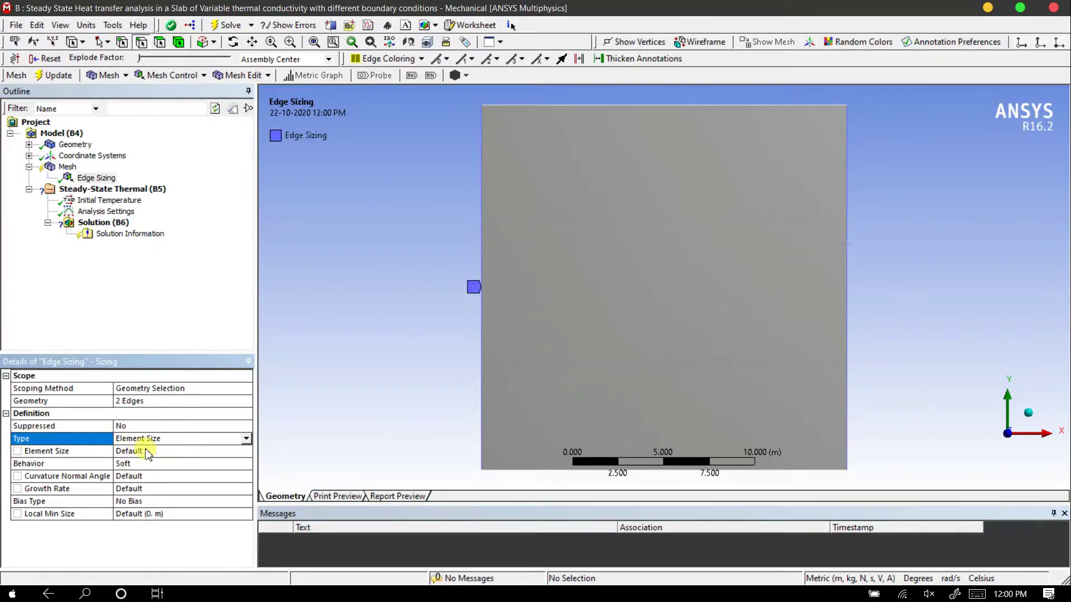
{"action": "left_click", "coordinate": [247, 444]}
{"action": "left_click", "coordinate": [167, 453]}
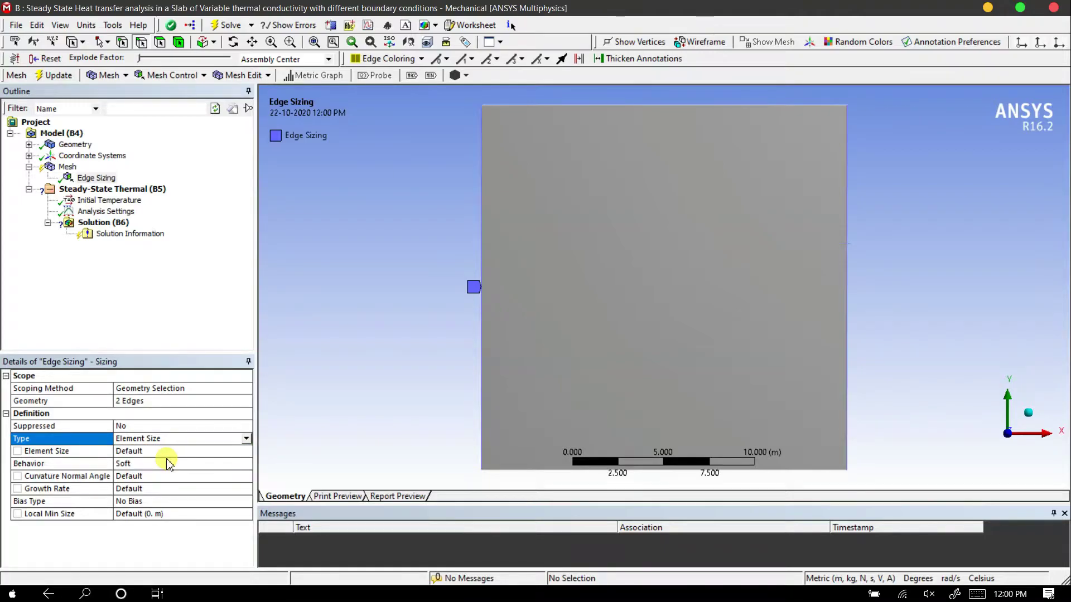
{"action": "left_click", "coordinate": [140, 453]}
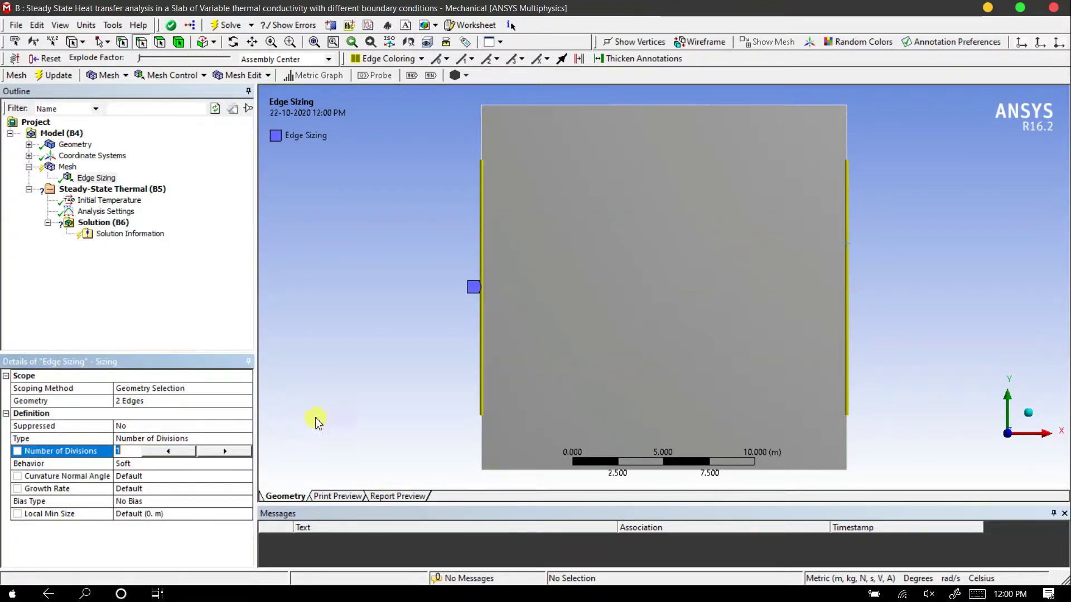
{"action": "key", "text": "Return"}
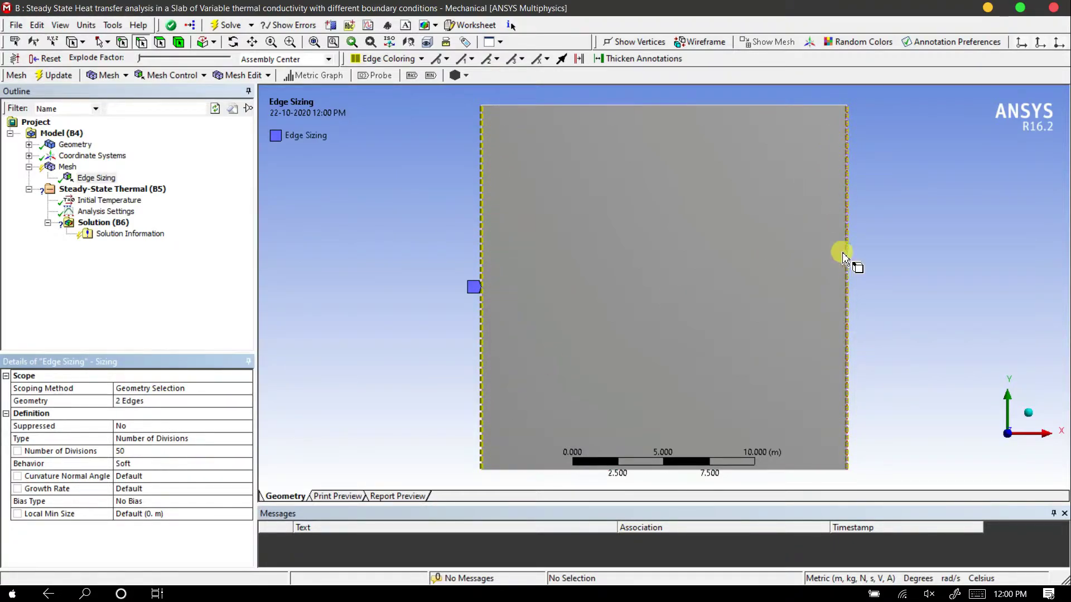
Insert a second mesh sizing control scoped to the top and bottom edges of the slab
{"action": "right_click", "coordinate": [68, 168]}
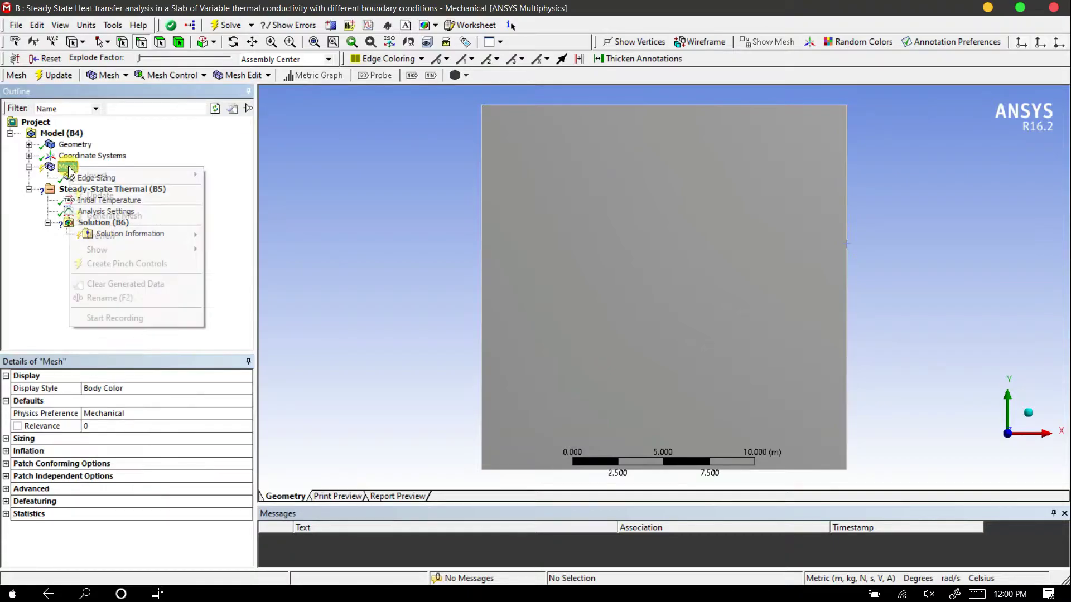
{"action": "mouse_move", "coordinate": [117, 176]}
{"action": "left_click", "coordinate": [231, 195]}
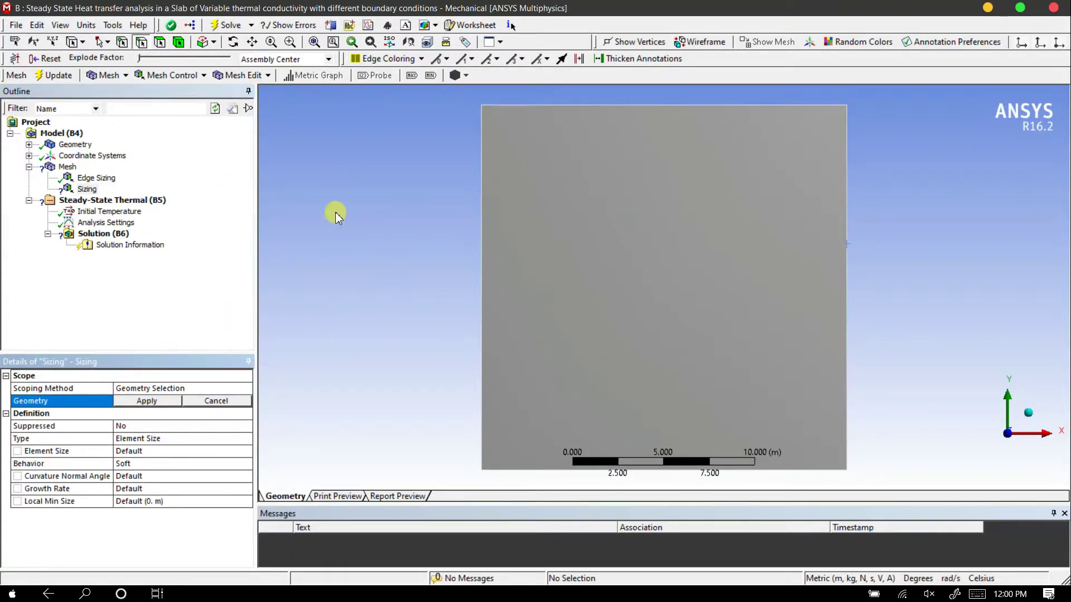
{"action": "left_click", "coordinate": [614, 106]}
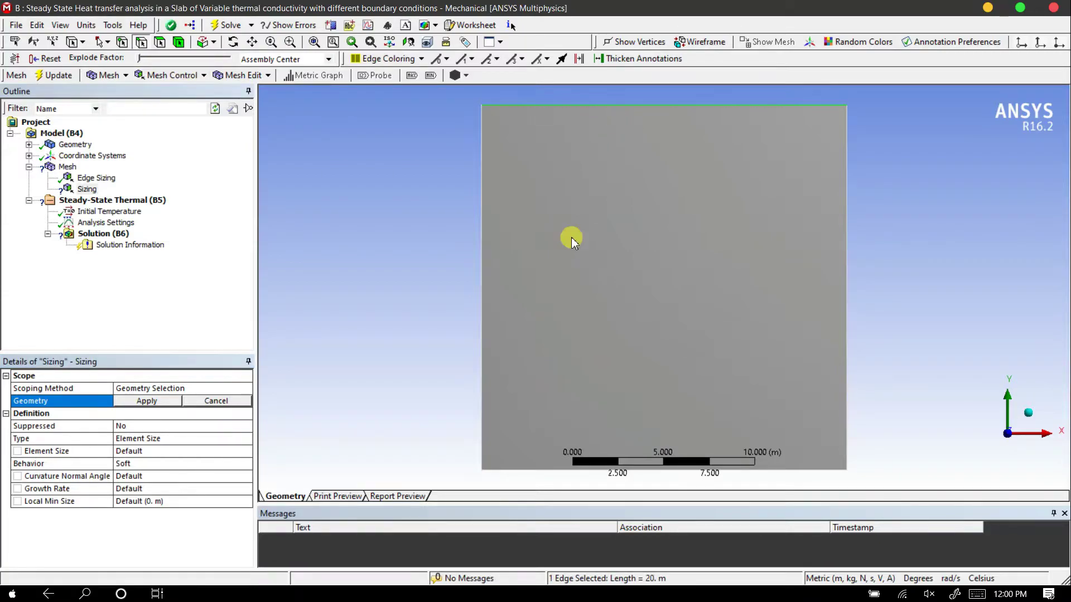
{"action": "left_click", "coordinate": [517, 471], "text": "ctrl"}
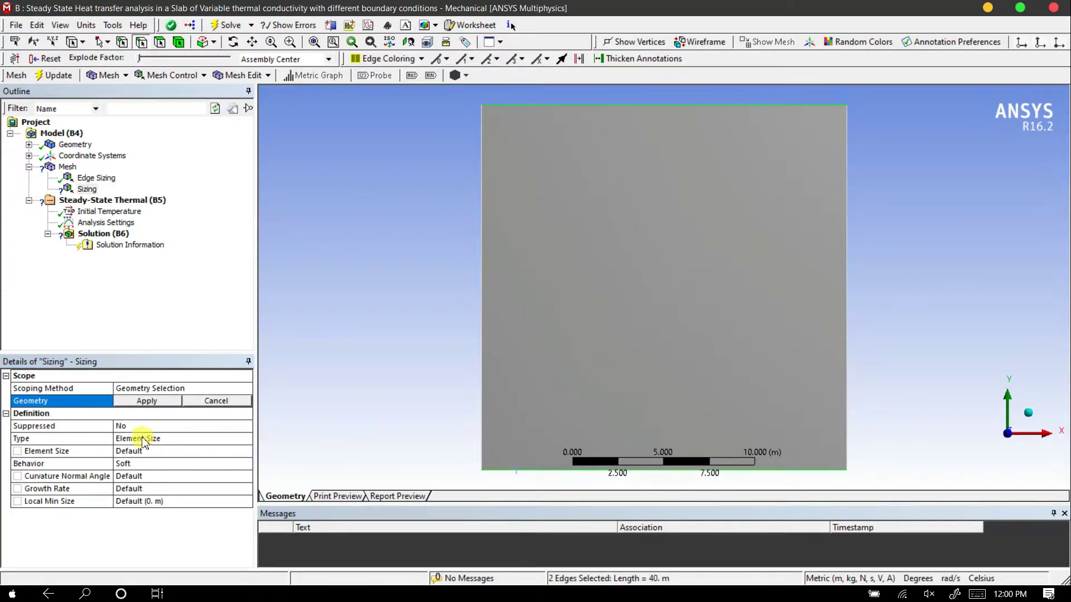
{"action": "left_click", "coordinate": [144, 401]}
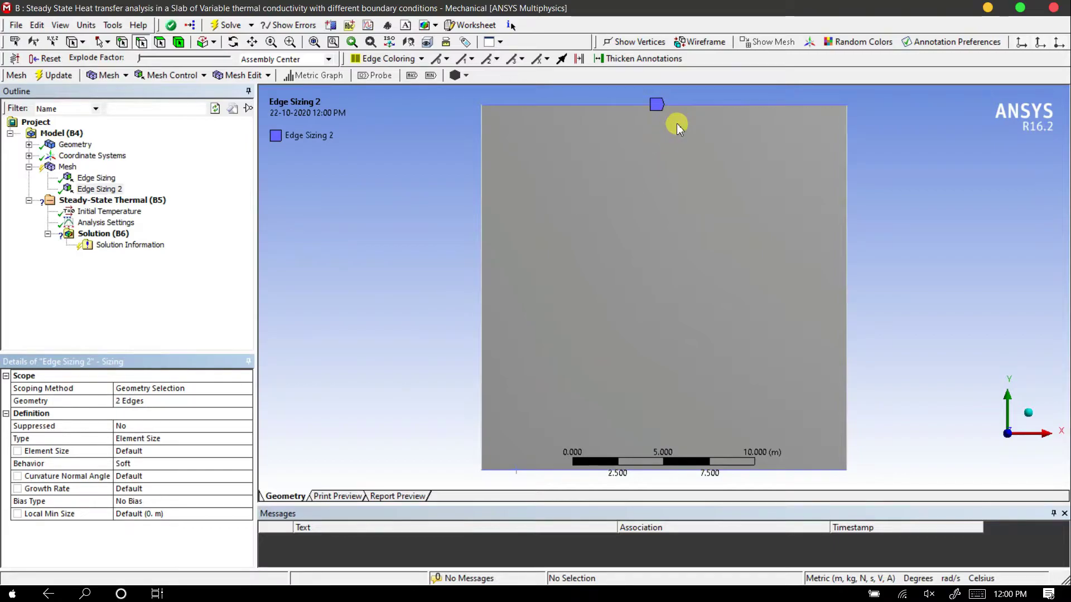
Change the horizontal edges' sizing type to Number of Divisions with a value of 50
{"action": "left_click", "coordinate": [148, 438]}
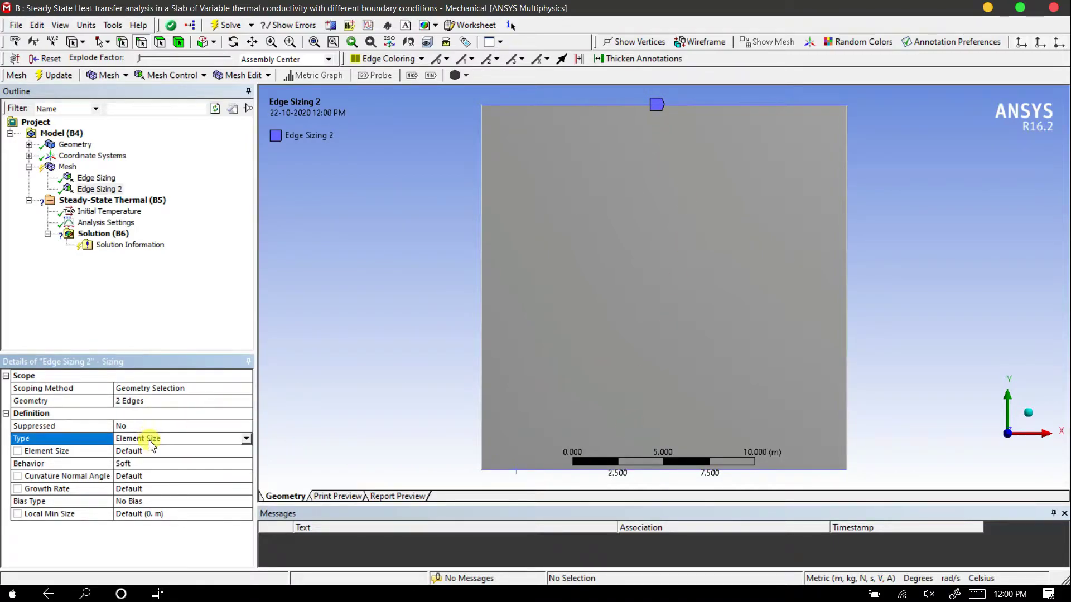
{"action": "left_click", "coordinate": [246, 441]}
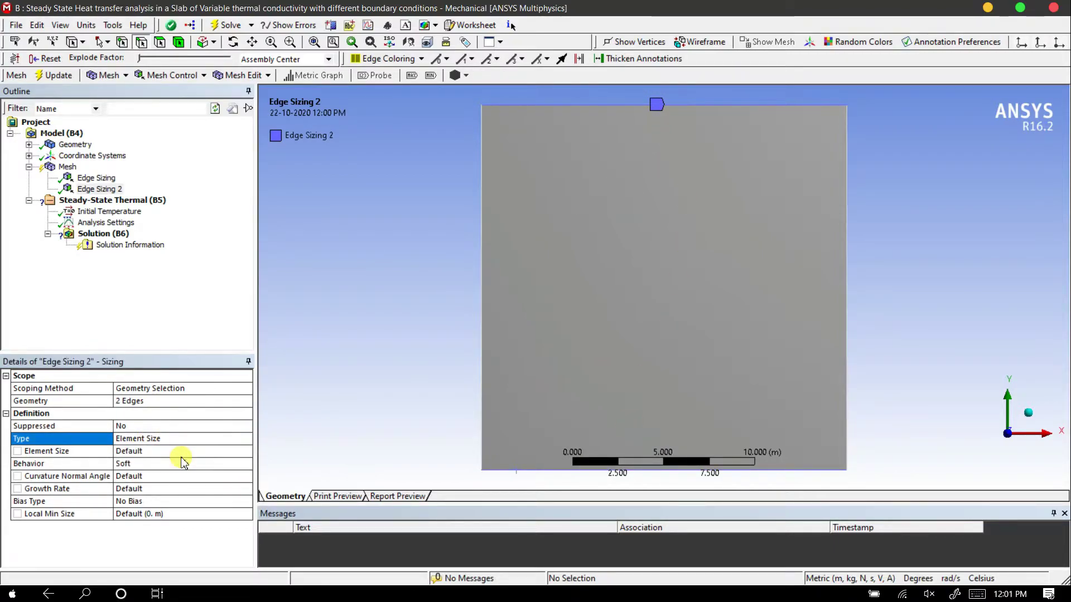
{"action": "left_click", "coordinate": [151, 454]}
{"action": "left_click", "coordinate": [147, 453]}
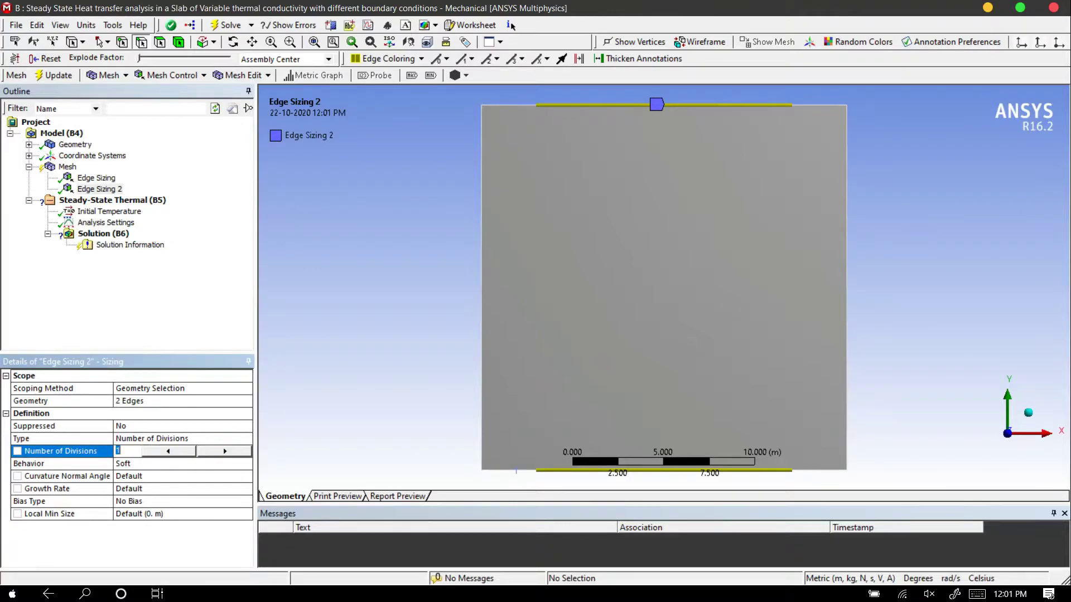
{"action": "type", "text": "50"}
{"action": "key", "text": "Return"}
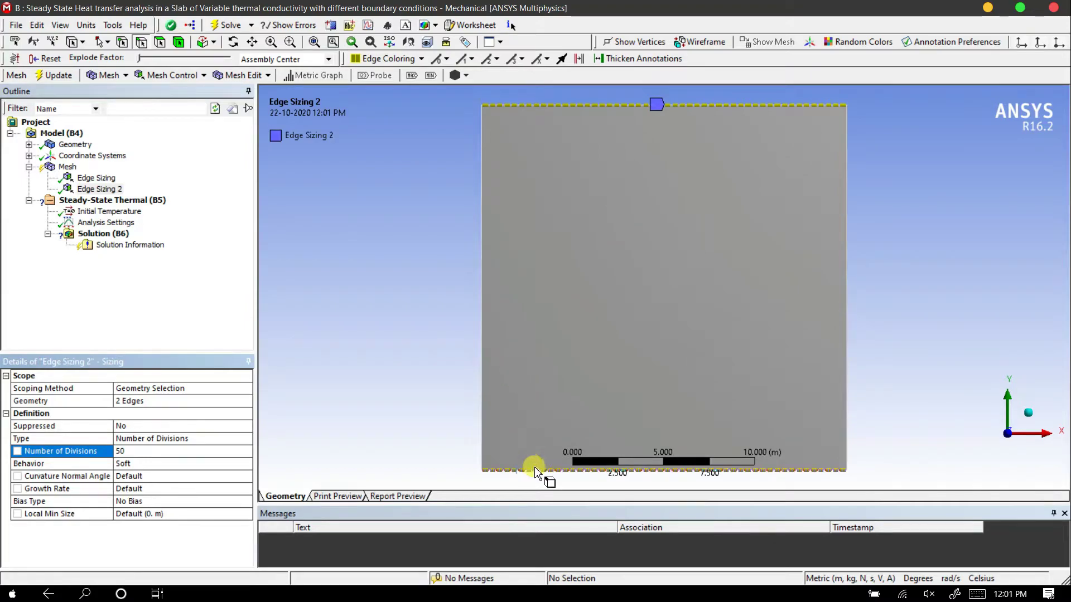
Add a Face Meshing control to the mesh and scope it to the slab's face
{"action": "left_click", "coordinate": [68, 167]}
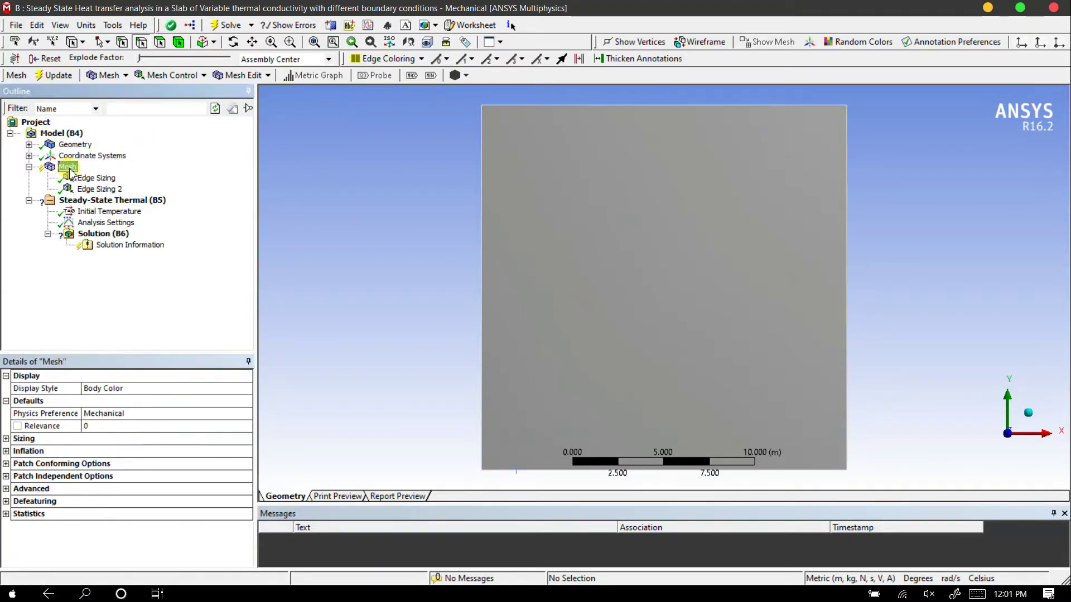
{"action": "right_click", "coordinate": [70, 170]}
{"action": "mouse_move", "coordinate": [151, 176]}
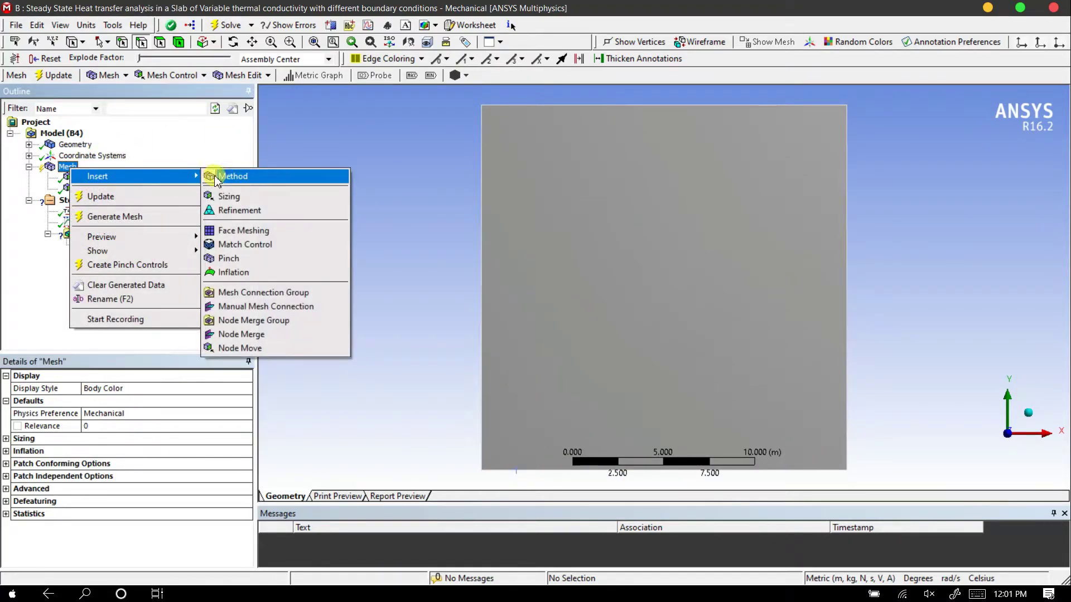
{"action": "left_click", "coordinate": [239, 231]}
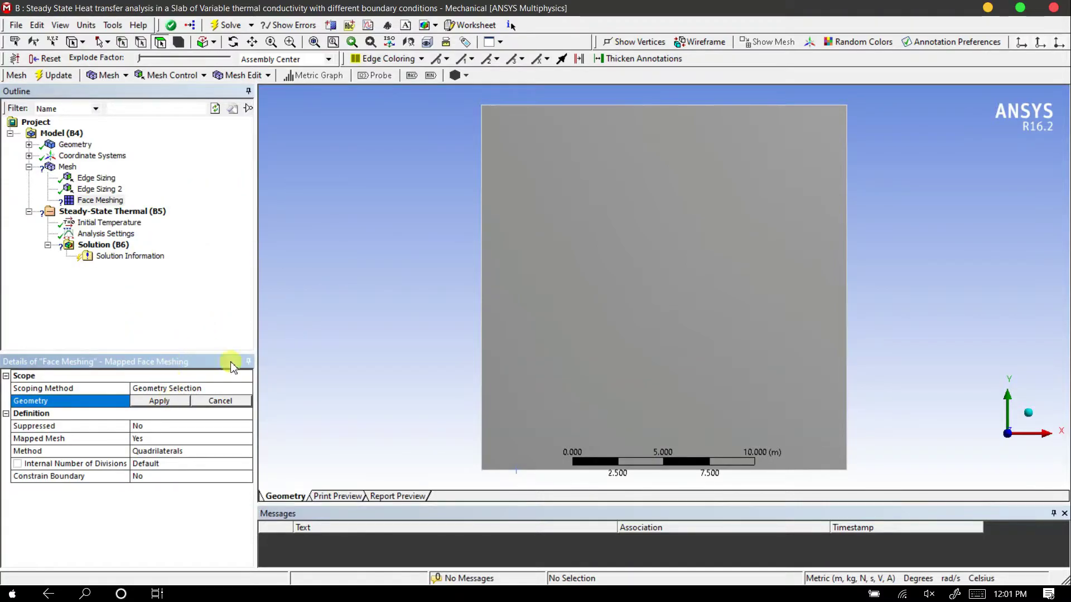
{"action": "left_click", "coordinate": [160, 42]}
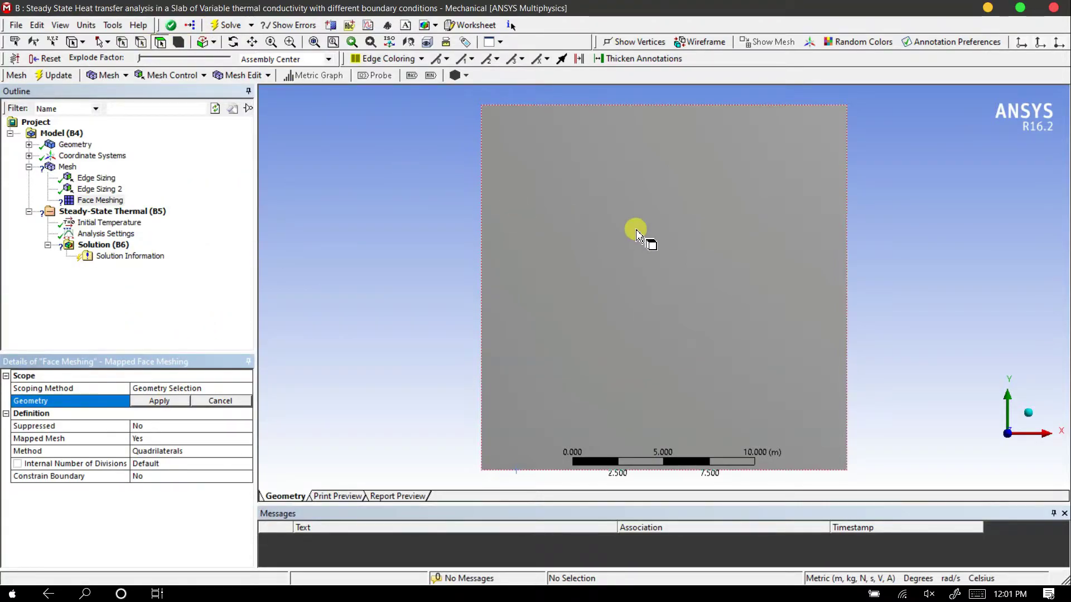
{"action": "left_click", "coordinate": [636, 230]}
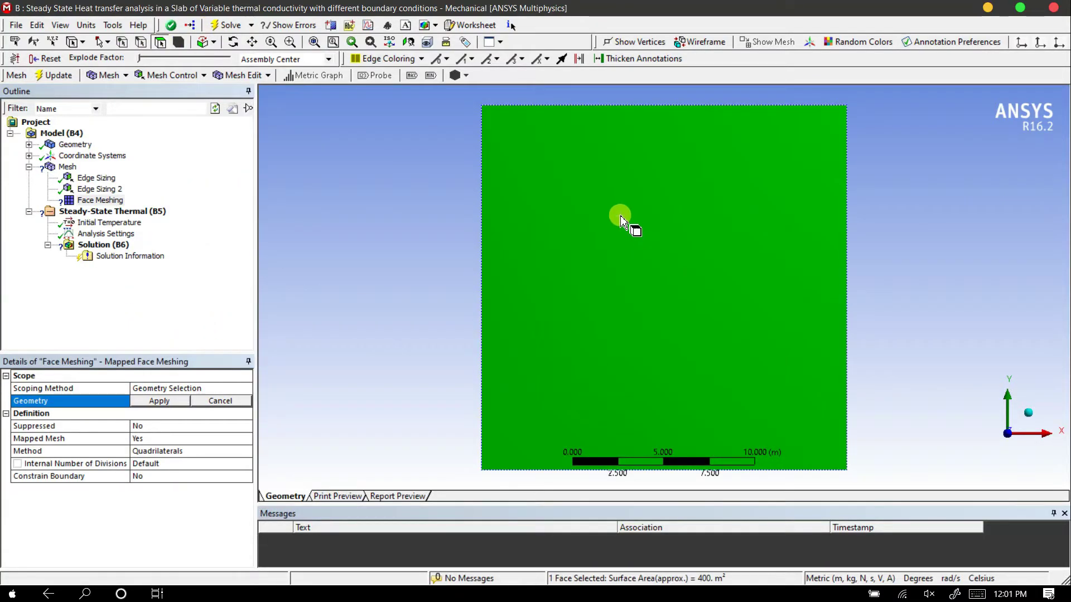
{"action": "left_click", "coordinate": [158, 401]}
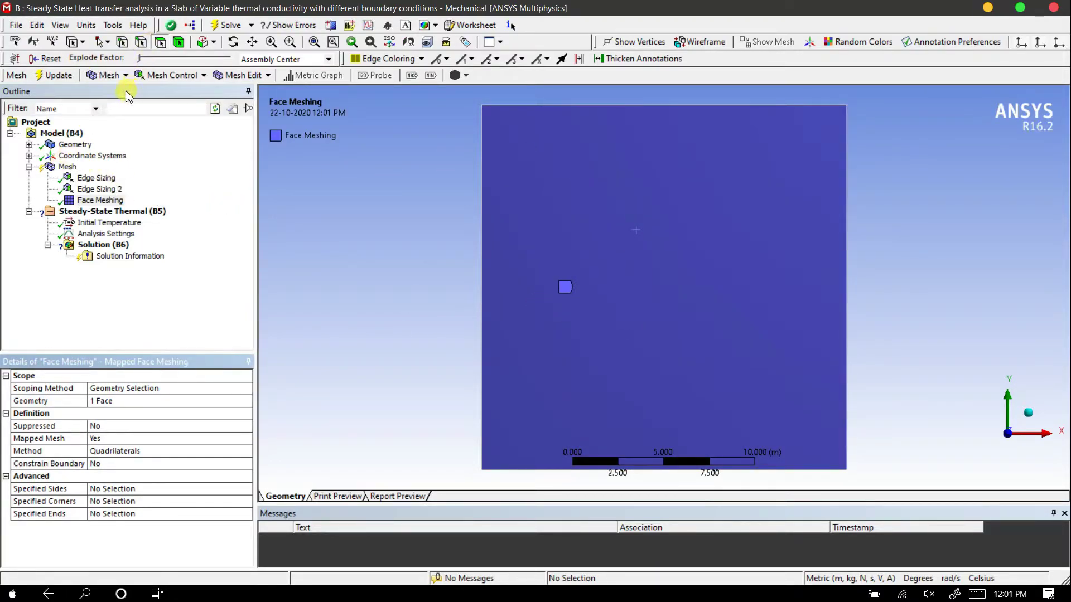
Generate the mesh of the slab with the defined edge sizings and face meshing
{"action": "left_click", "coordinate": [106, 75]}
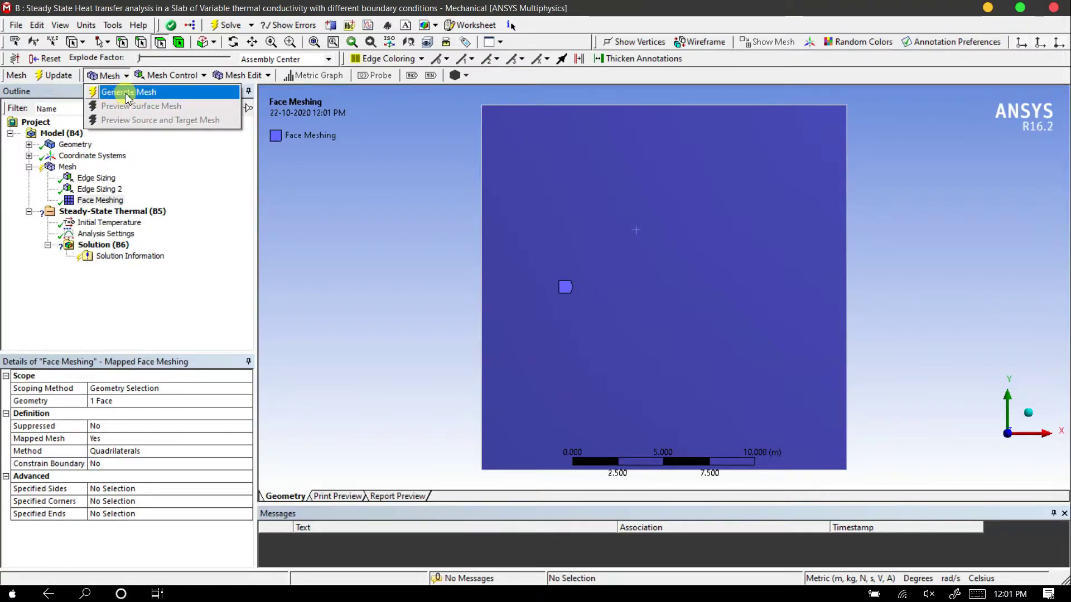
{"action": "left_click", "coordinate": [84, 156]}
{"action": "left_click", "coordinate": [66, 166]}
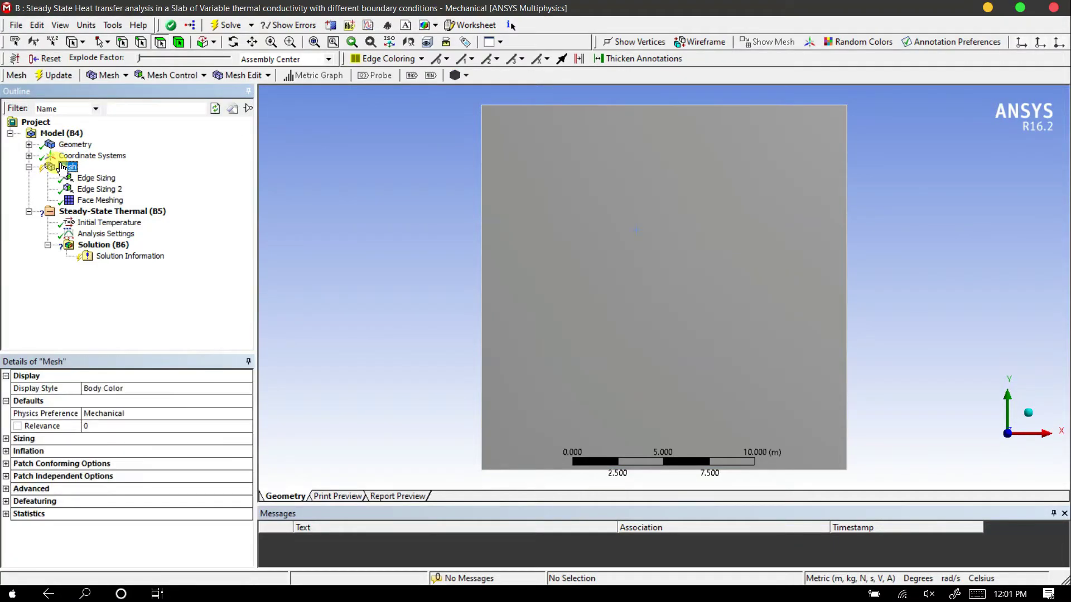
{"action": "left_click", "coordinate": [106, 75]}
{"action": "left_click", "coordinate": [99, 92]}
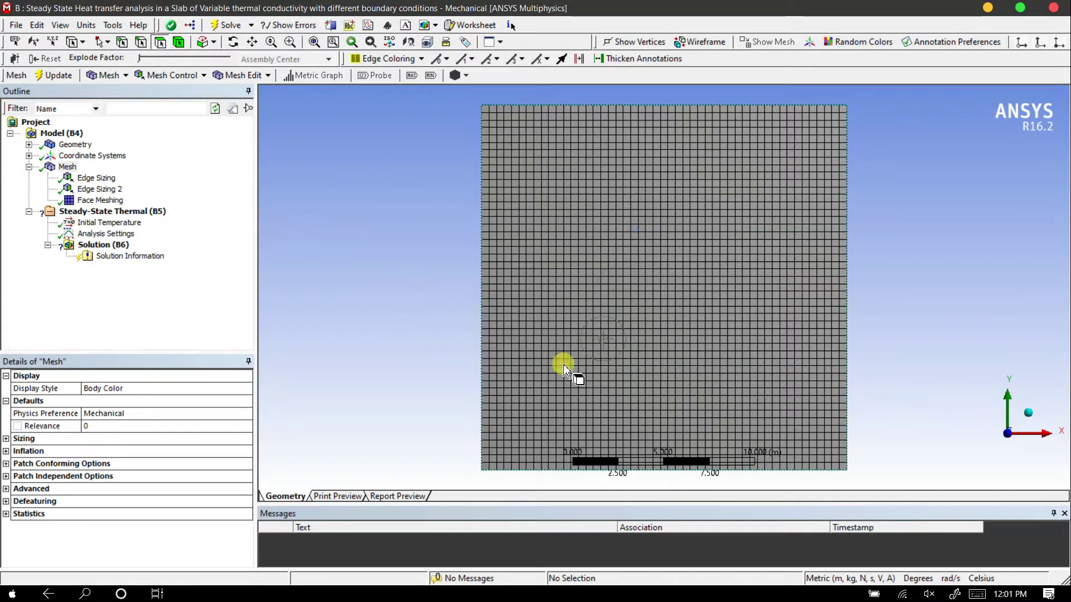
Insert a Temperature boundary condition on the slab's left vertical edge and set its magnitude to 50 °C
{"action": "right_click", "coordinate": [100, 213]}
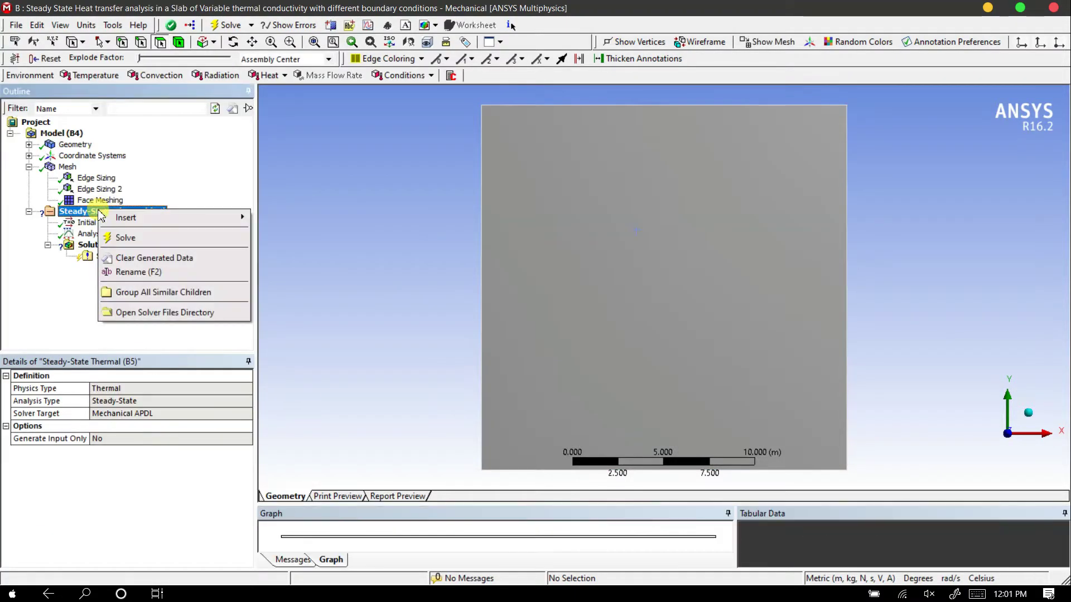
{"action": "mouse_move", "coordinate": [132, 220]}
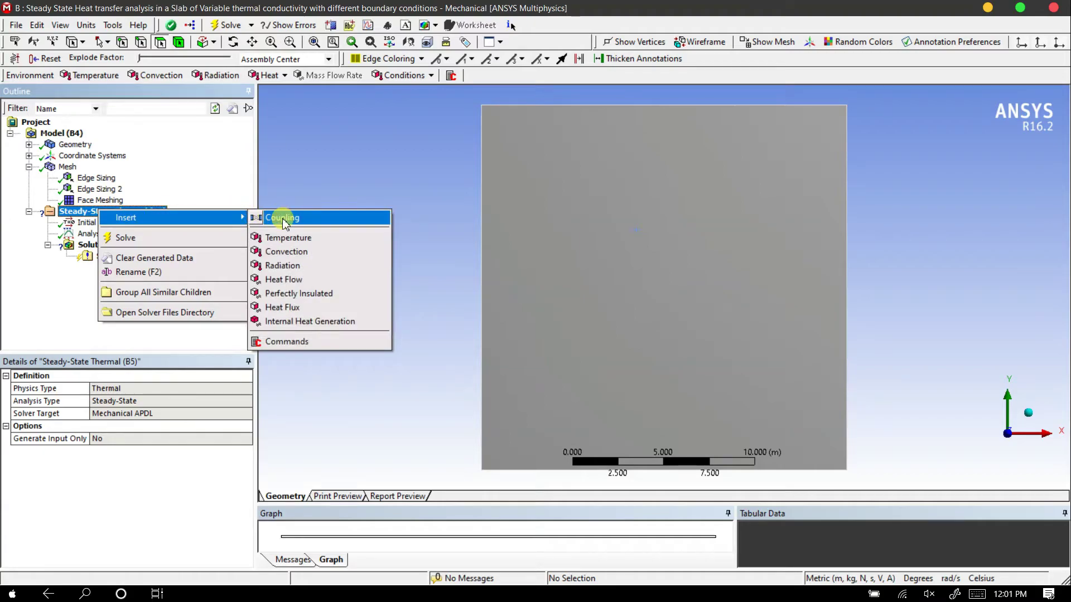
{"action": "left_click", "coordinate": [285, 238]}
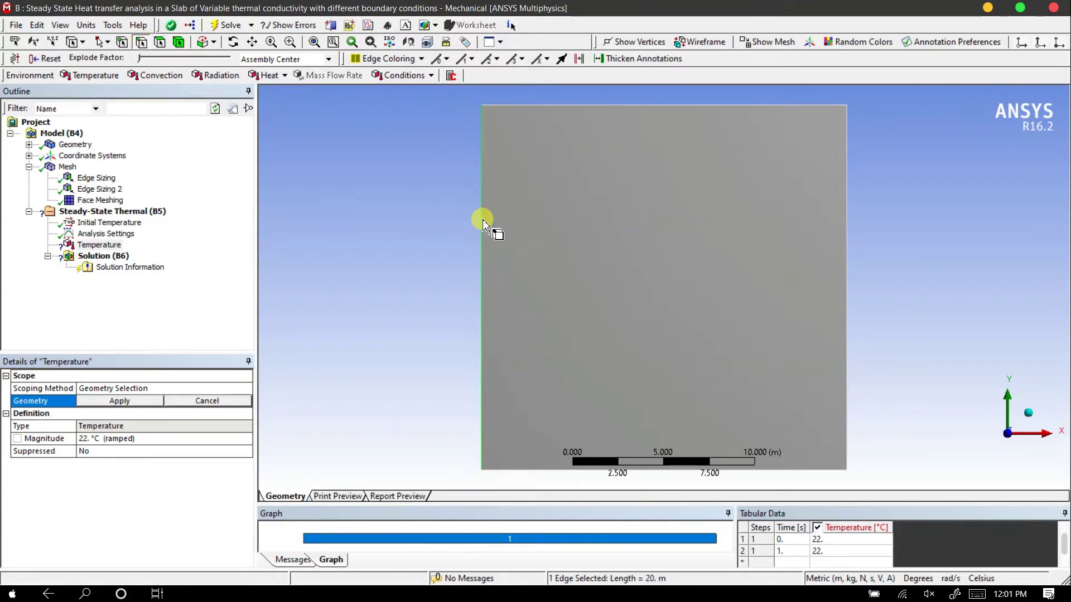
{"action": "left_click", "coordinate": [119, 438]}
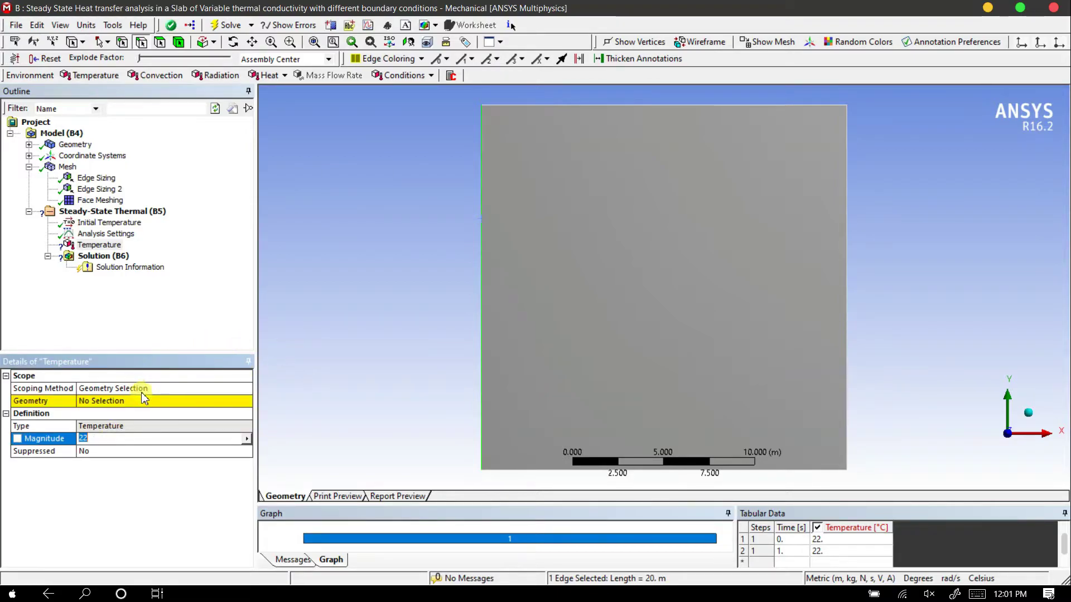
{"action": "left_click", "coordinate": [114, 402]}
{"action": "left_click", "coordinate": [114, 402]}
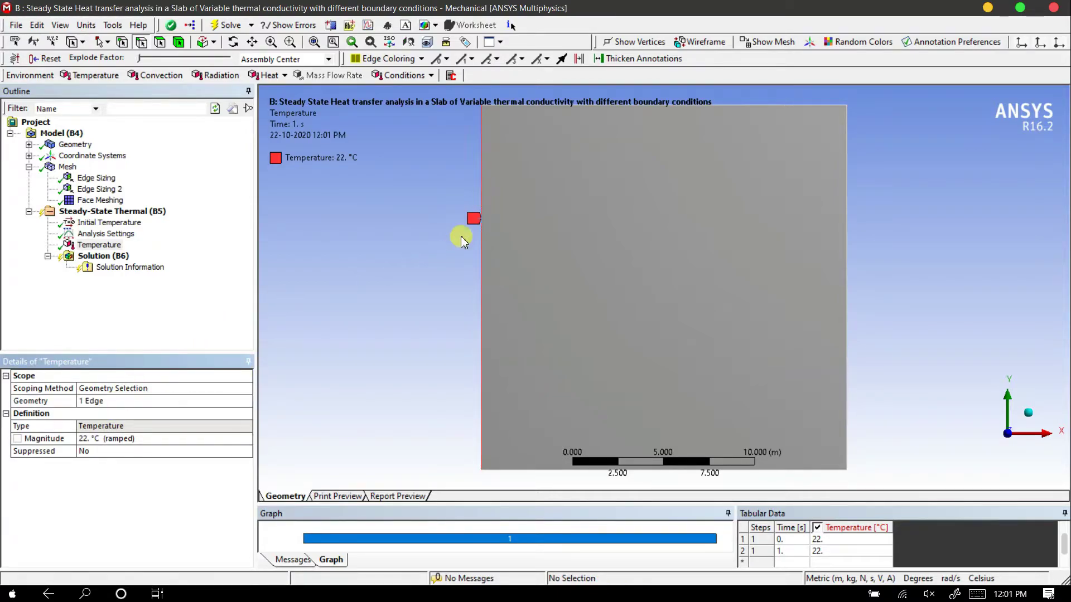
{"action": "left_click", "coordinate": [110, 438]}
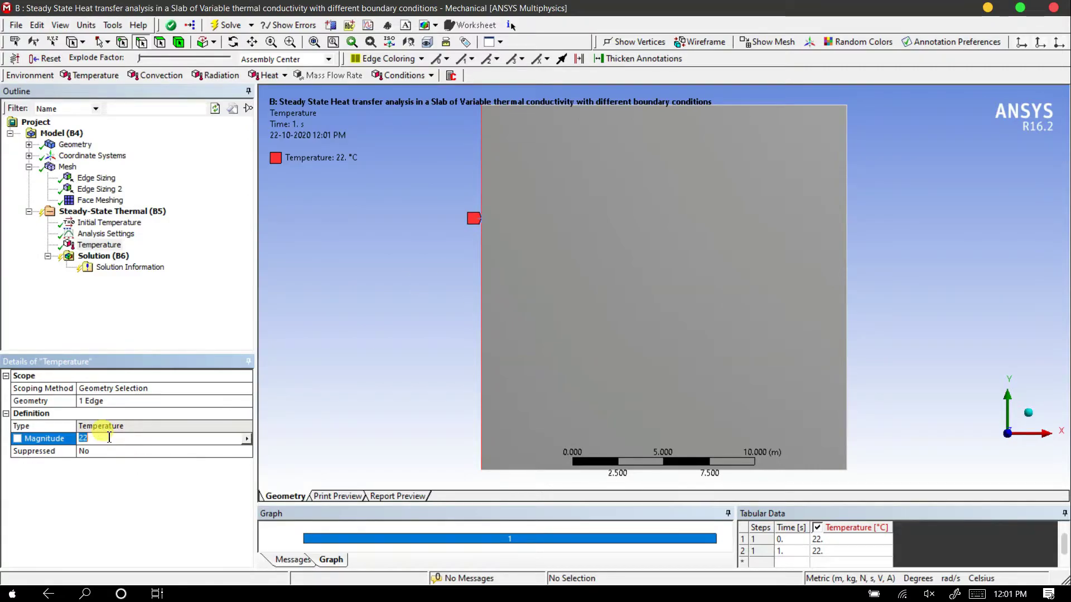
{"action": "key", "text": "Return"}
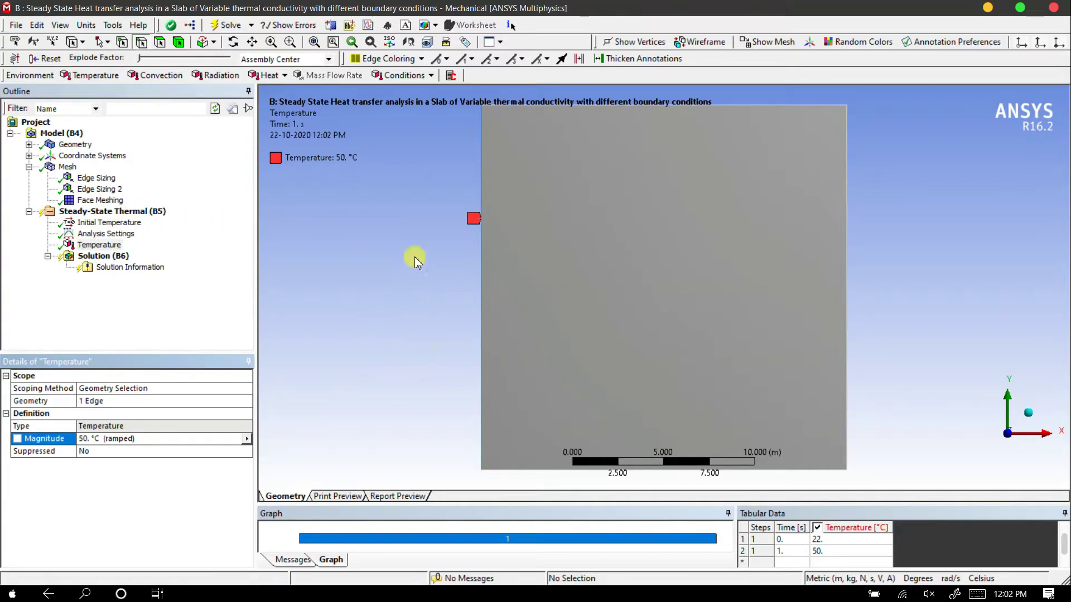
Insert a second Temperature boundary condition on the slab's bottom horizontal edge and set its magnitude to 100 °C
{"action": "right_click", "coordinate": [157, 217]}
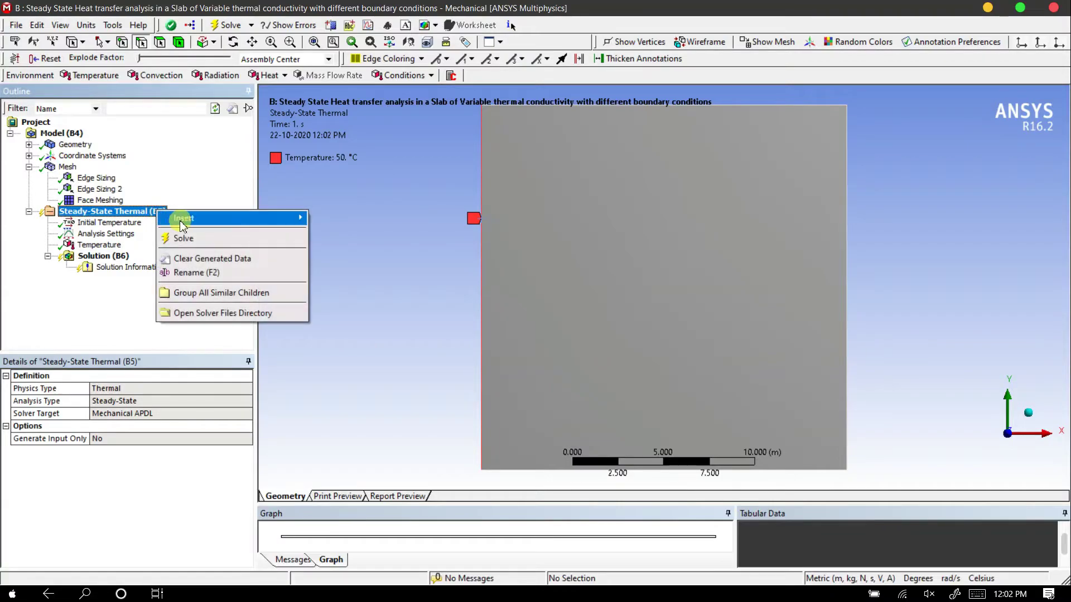
{"action": "mouse_move", "coordinate": [296, 218]}
{"action": "left_click", "coordinate": [324, 238]}
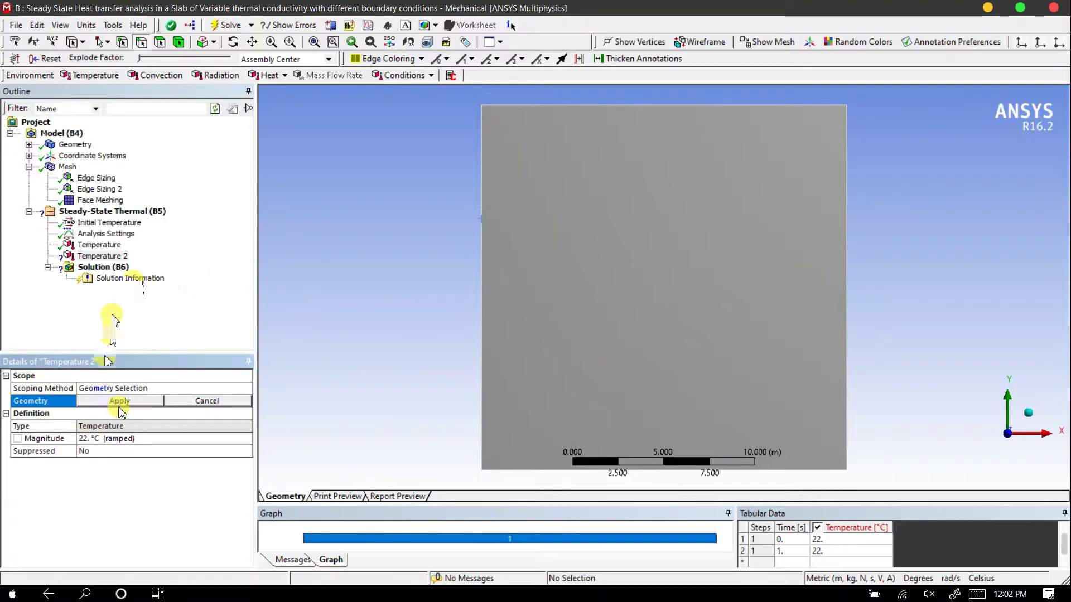
{"action": "left_click", "coordinate": [519, 470]}
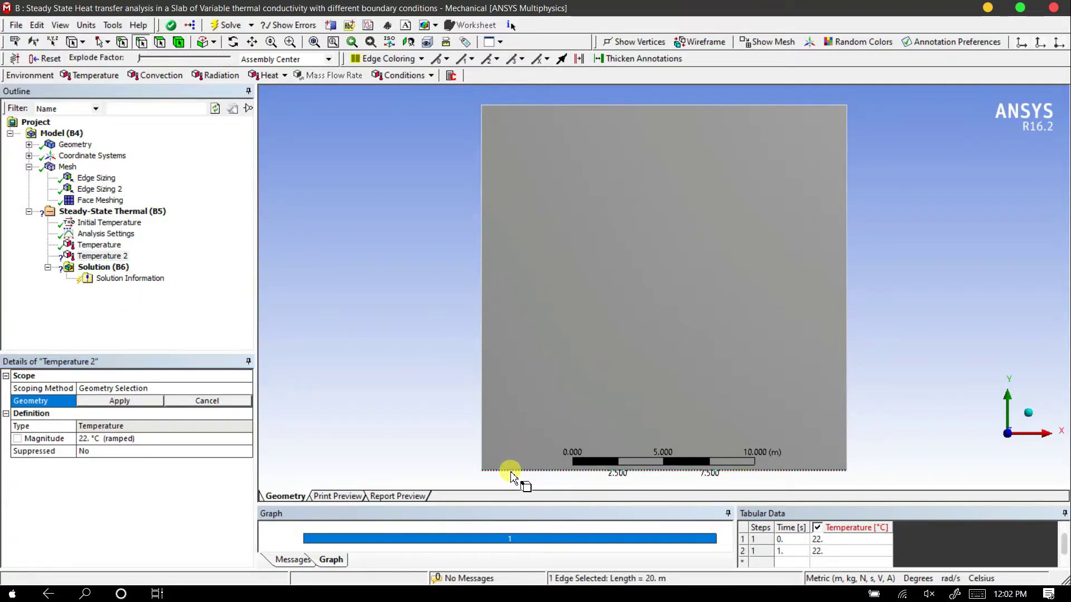
{"action": "left_click", "coordinate": [120, 401]}
{"action": "left_click", "coordinate": [117, 440]}
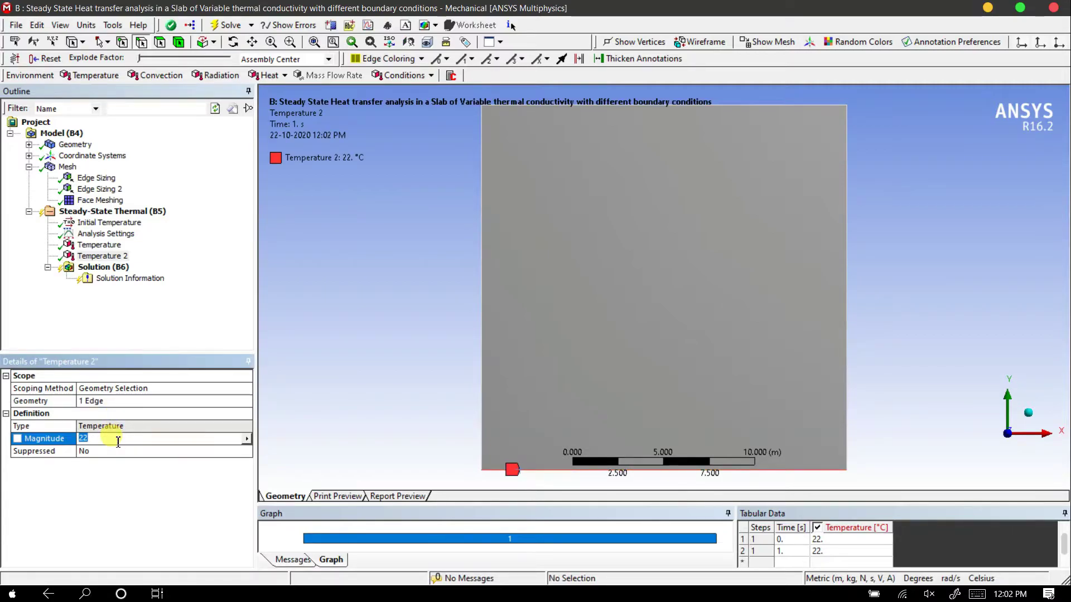
{"action": "key", "text": "Return"}
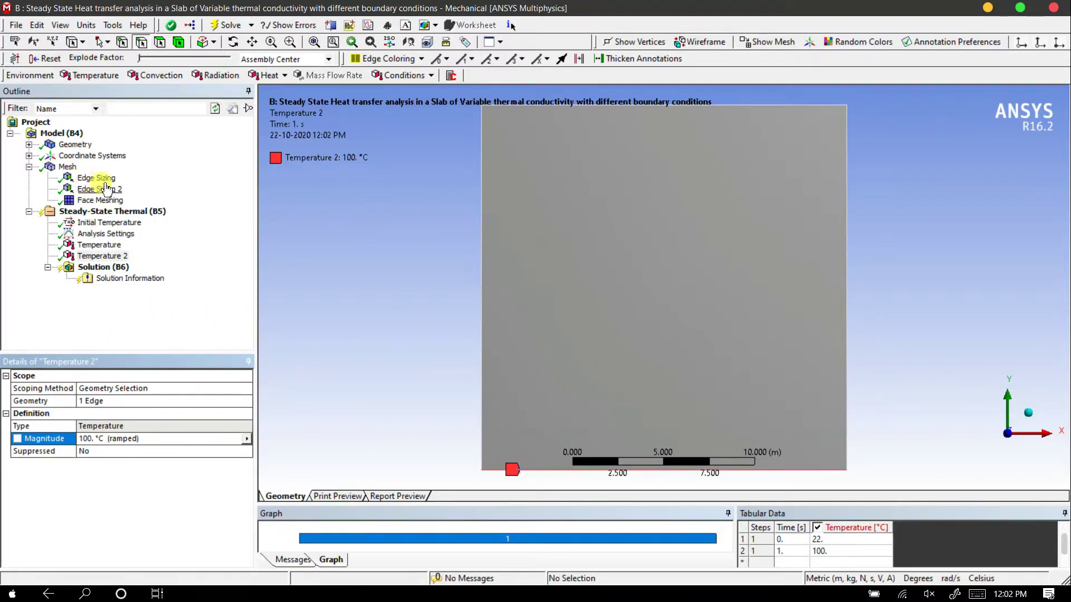
Insert a third Temperature boundary condition on the slab's right vertical edge with a magnitude of 150 °C
{"action": "left_click", "coordinate": [89, 74]}
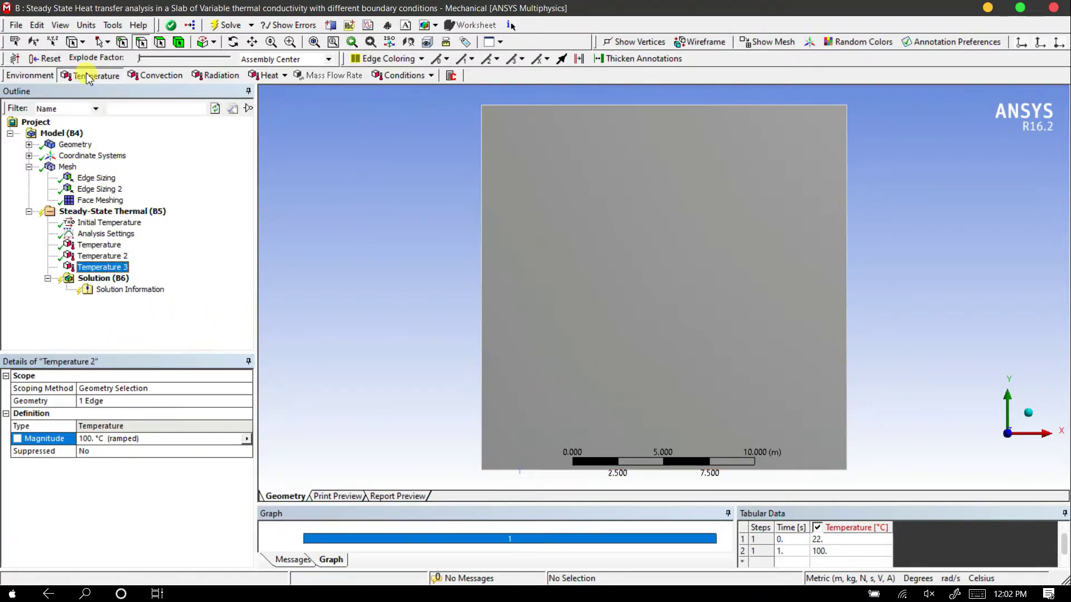
{"action": "left_click", "coordinate": [848, 217]}
{"action": "left_click", "coordinate": [119, 401]}
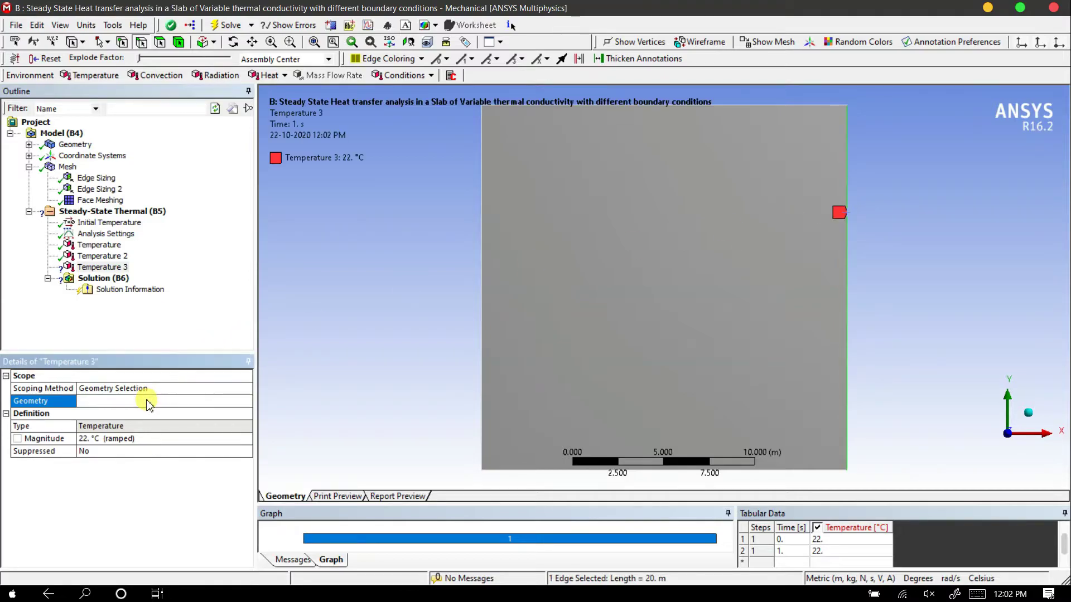
{"action": "left_click", "coordinate": [120, 440]}
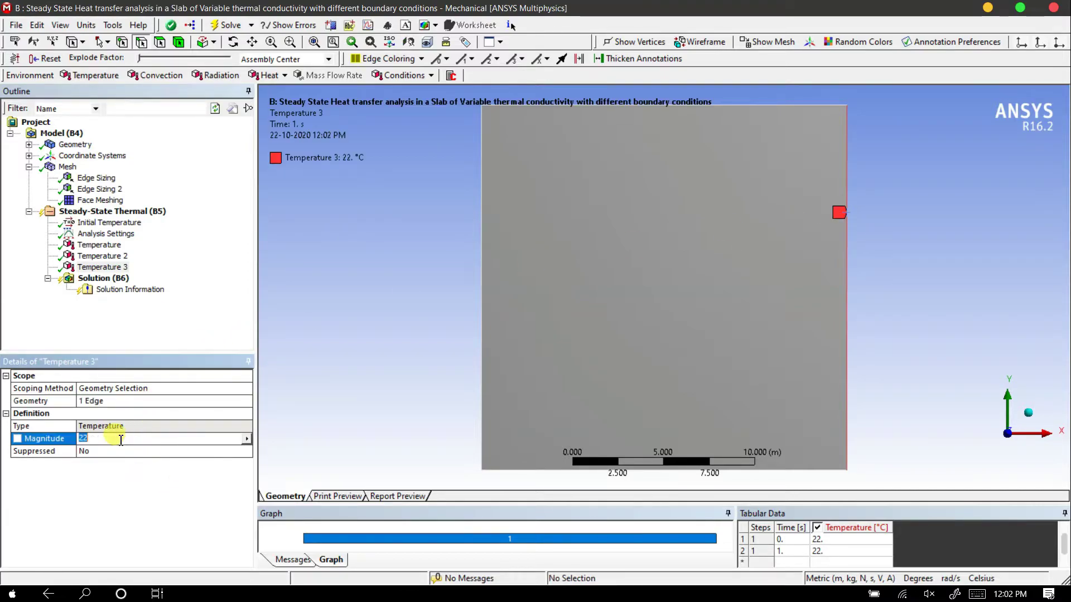
{"action": "type", "text": "150"}
{"action": "key", "text": "Return"}
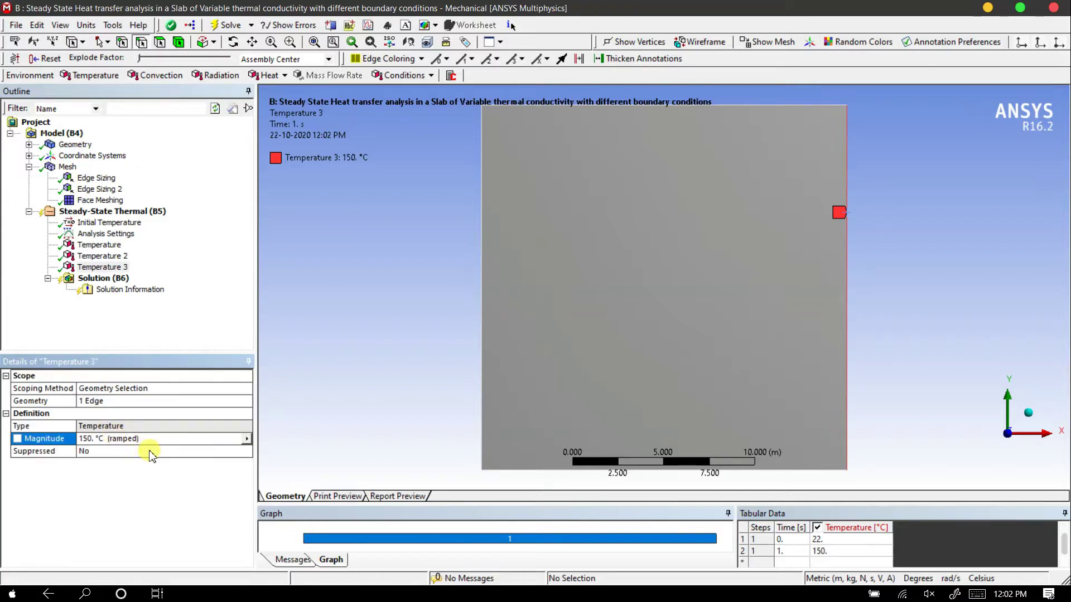
Insert a fourth Temperature boundary condition on the slab's top horizontal edge with a magnitude of 200 °C and review all four loads
{"action": "left_click", "coordinate": [94, 78]}
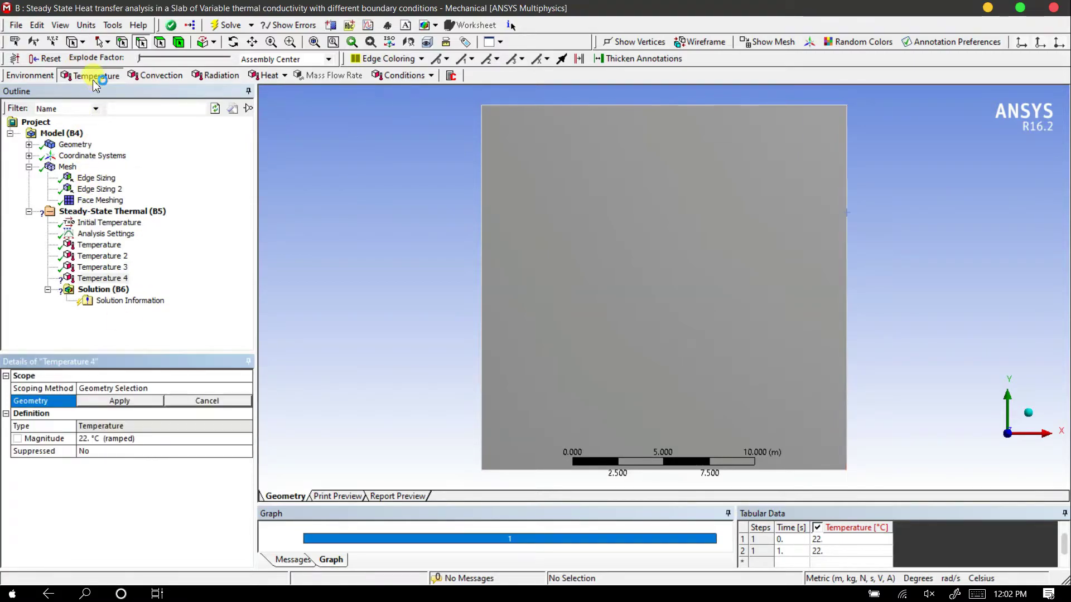
{"action": "left_click", "coordinate": [612, 105]}
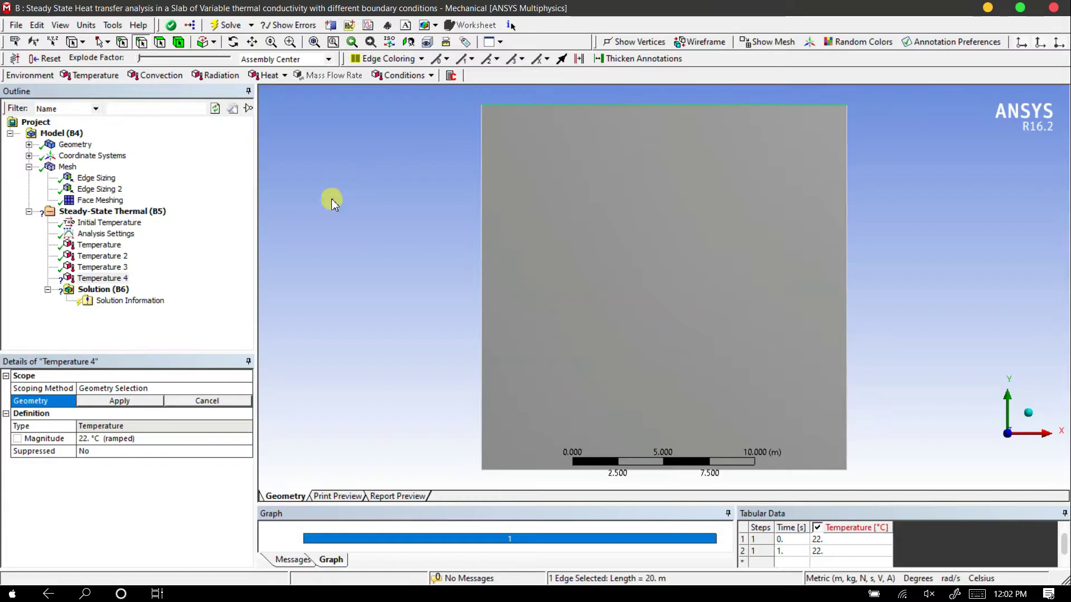
{"action": "left_click", "coordinate": [143, 401]}
{"action": "left_click", "coordinate": [147, 439]}
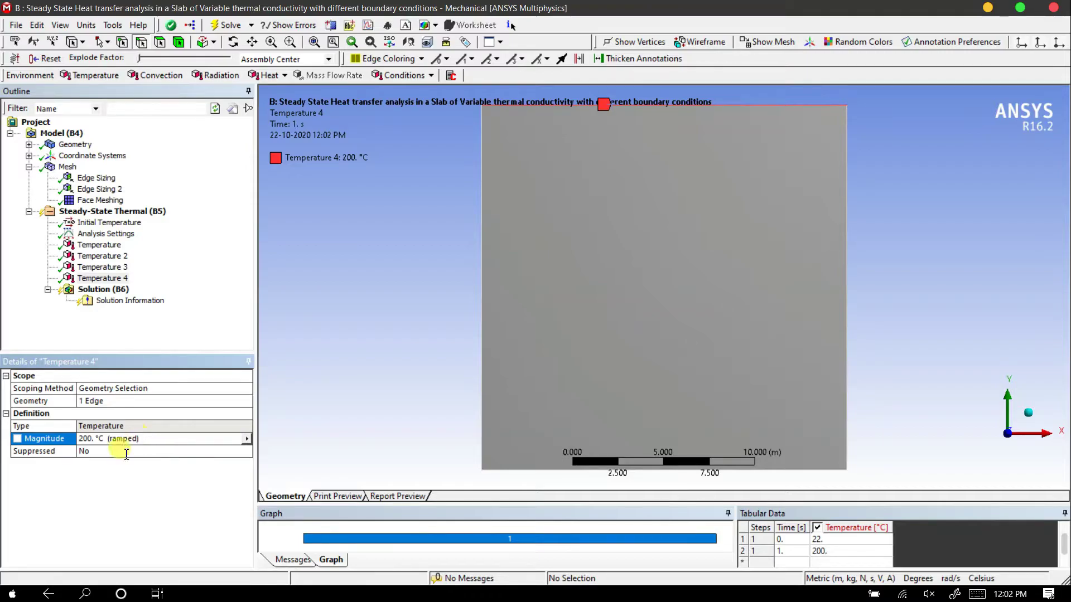
{"action": "left_click", "coordinate": [156, 211]}
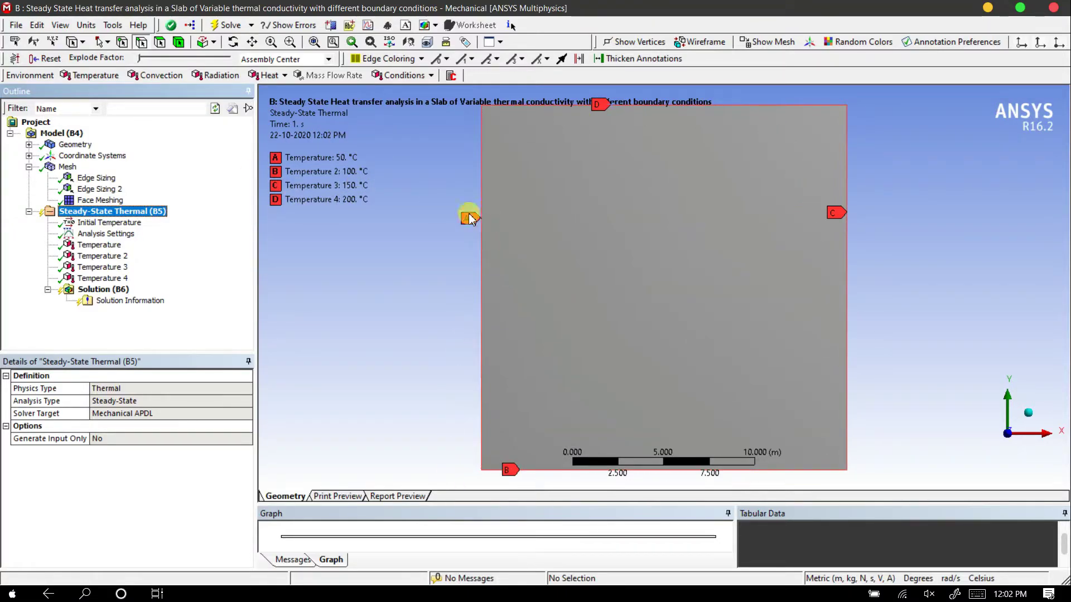
Add a Temperature result for all bodies to the solution and evaluate it to obtain the contour plot
{"action": "right_click", "coordinate": [99, 290]}
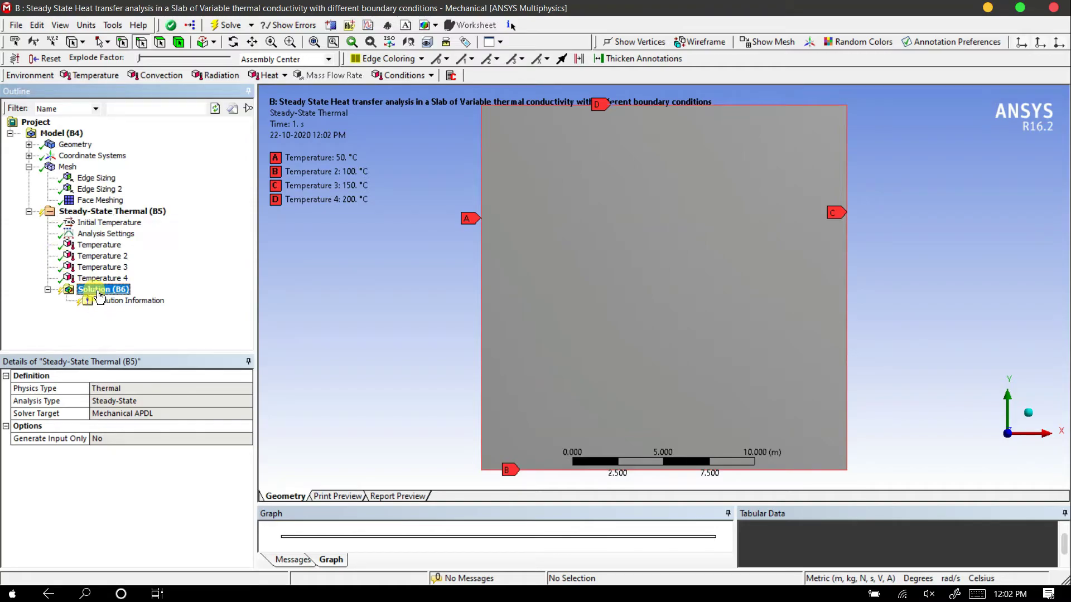
{"action": "mouse_move", "coordinate": [172, 301]}
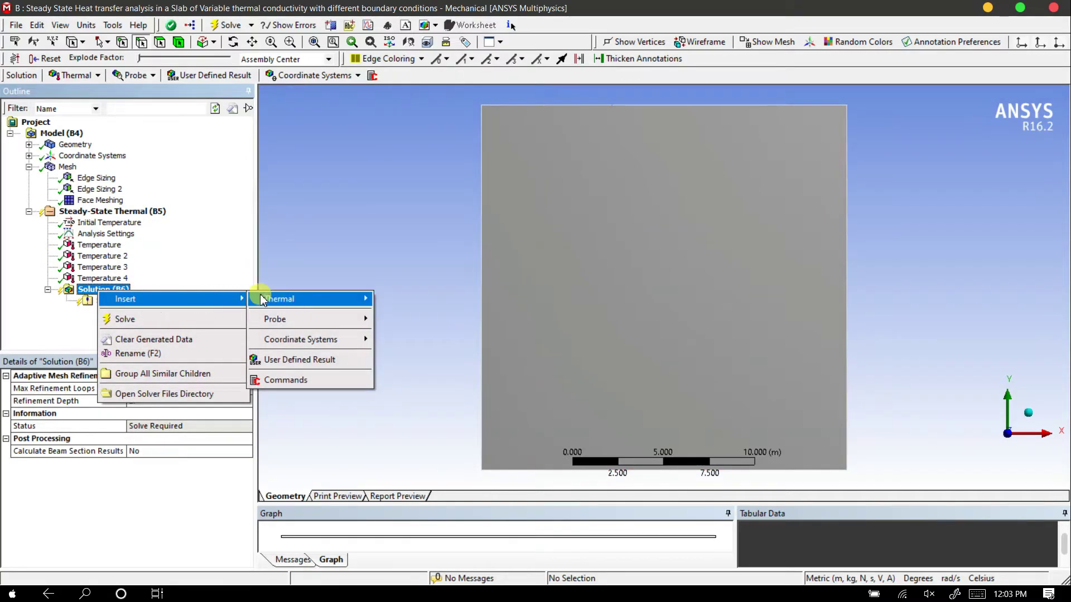
{"action": "mouse_move", "coordinate": [332, 297]}
{"action": "left_click", "coordinate": [401, 299]}
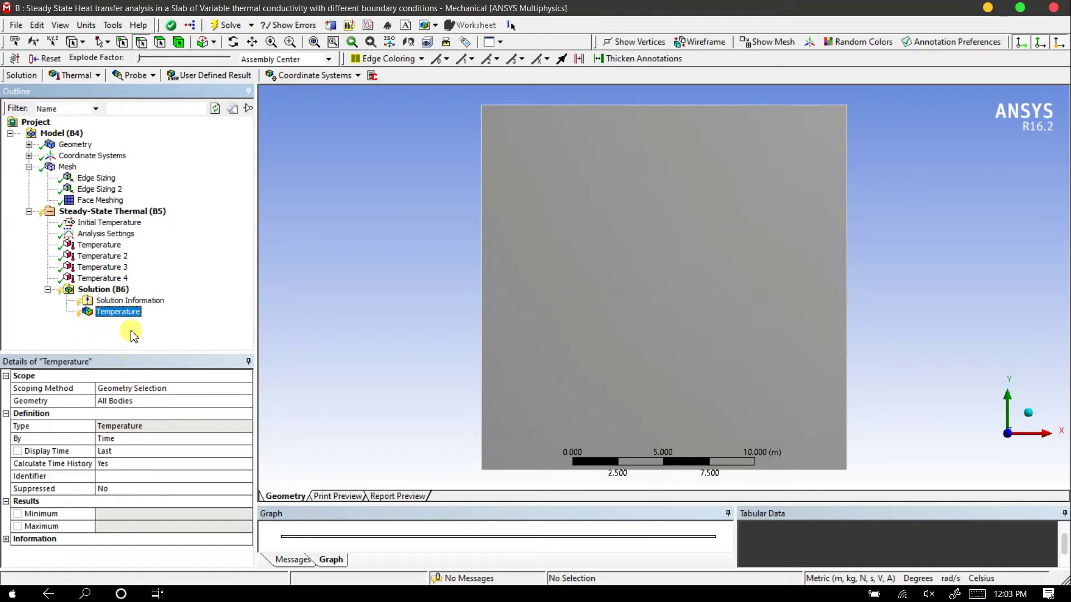
{"action": "right_click", "coordinate": [123, 312]}
{"action": "left_click", "coordinate": [173, 344]}
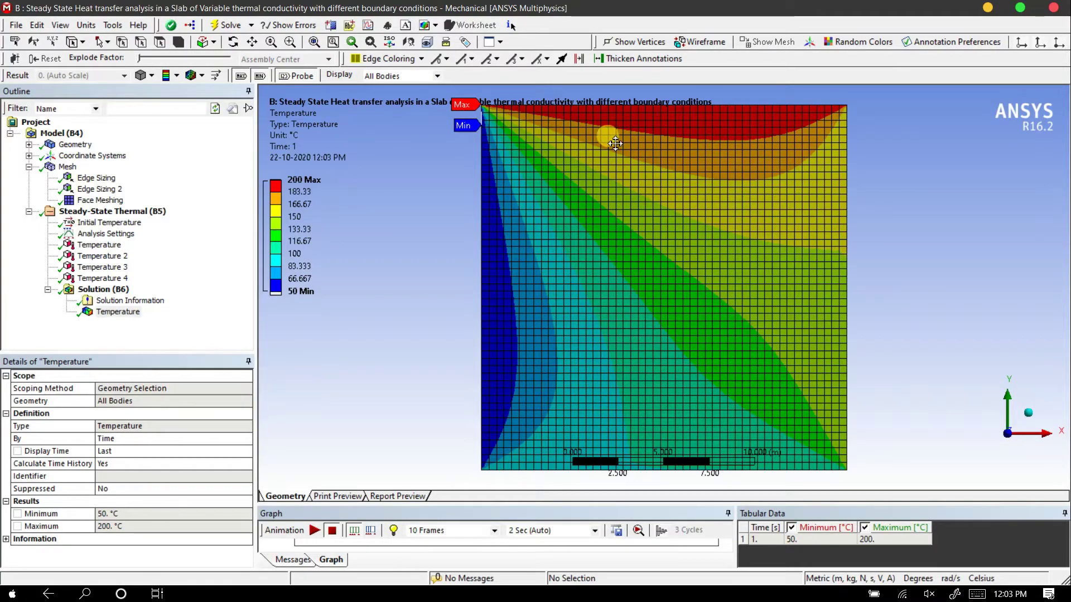
Probe the temperature at many points spread across the slab's contour plot, covering every colour band from the bottom edge to the top
{"action": "left_click", "coordinate": [842, 467]}
{"action": "left_click", "coordinate": [833, 441]}
{"action": "left_click", "coordinate": [708, 429]}
{"action": "left_click", "coordinate": [602, 415]}
{"action": "left_click", "coordinate": [525, 439]}
{"action": "left_click", "coordinate": [670, 383]}
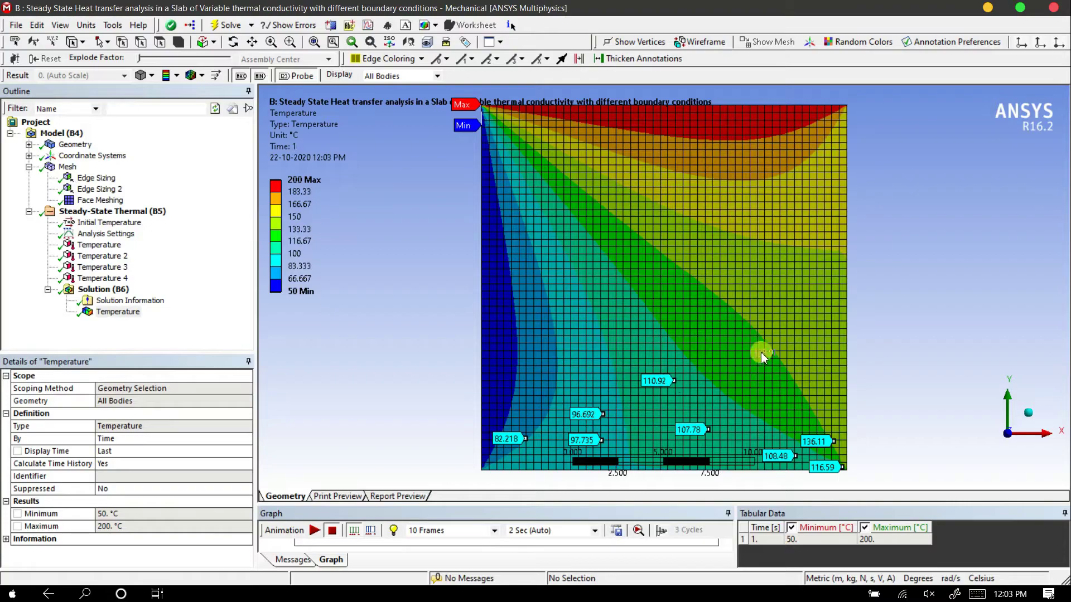
{"action": "left_click", "coordinate": [543, 347]}
{"action": "left_click", "coordinate": [634, 325]}
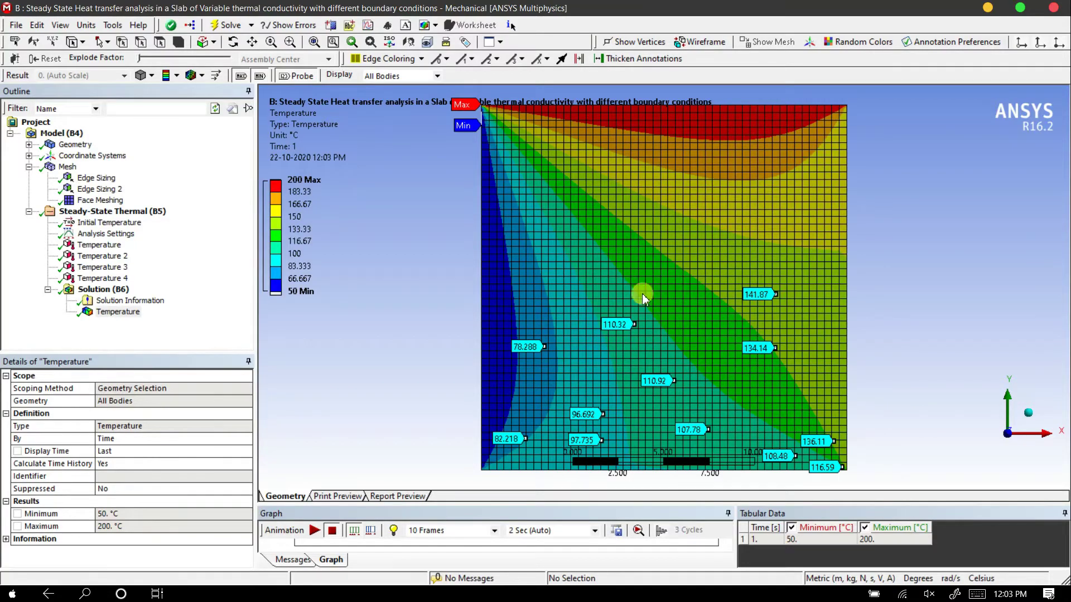
{"action": "left_click", "coordinate": [590, 358]}
{"action": "left_click", "coordinate": [527, 271]}
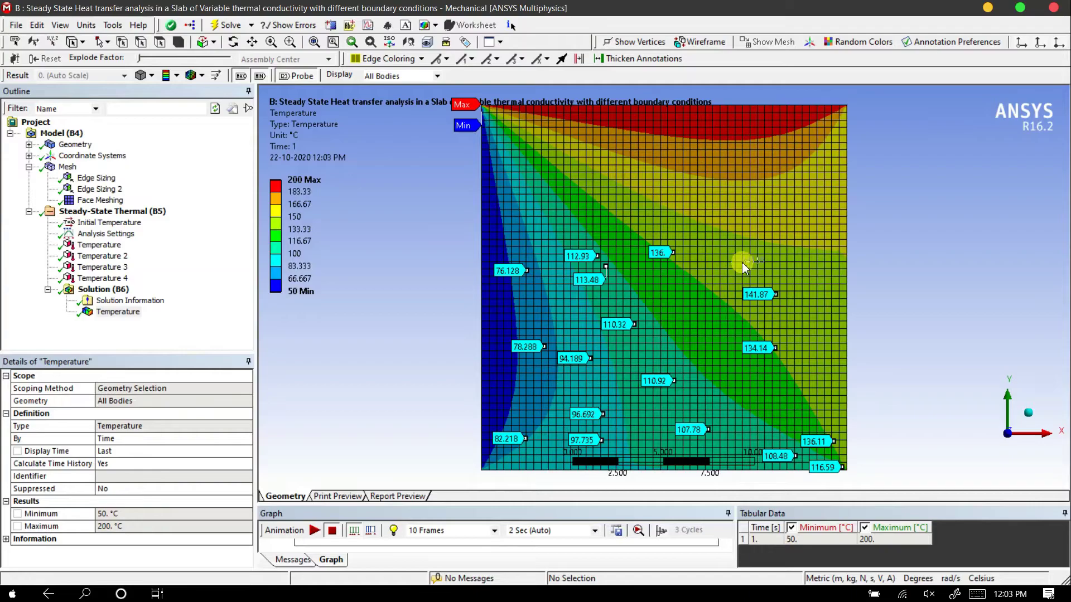
{"action": "left_click", "coordinate": [650, 289]}
{"action": "left_click", "coordinate": [754, 240]}
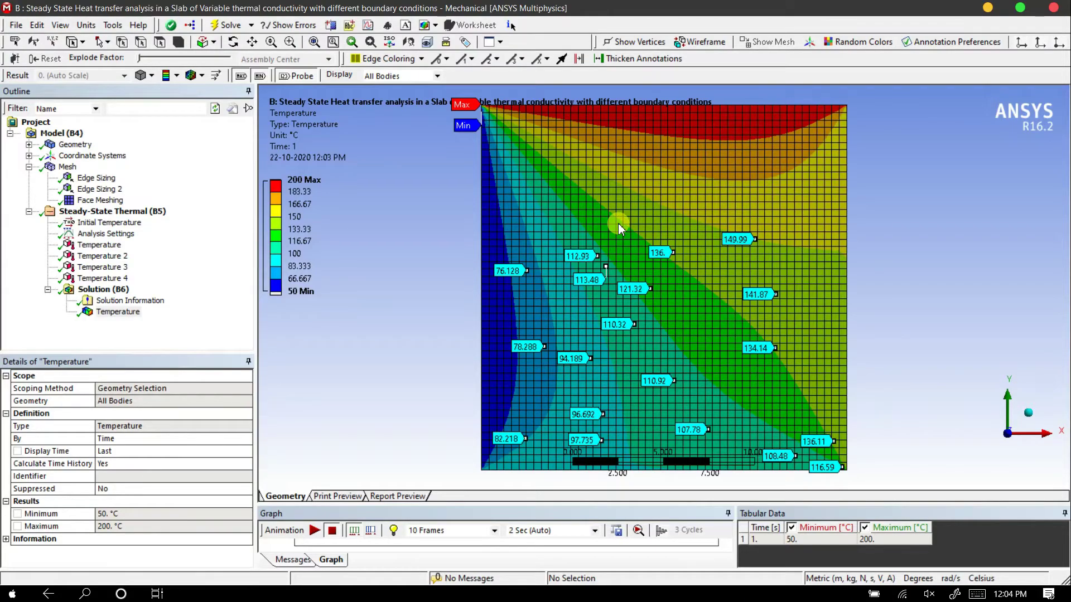
{"action": "left_click", "coordinate": [647, 209]}
{"action": "left_click", "coordinate": [588, 210]}
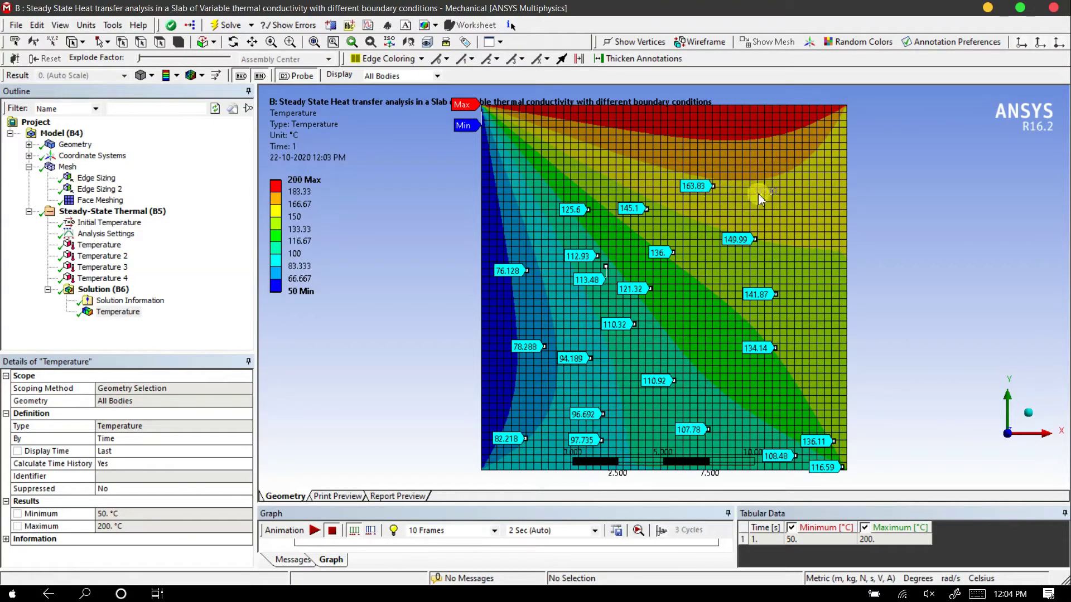
{"action": "left_click", "coordinate": [809, 265]}
{"action": "left_click", "coordinate": [749, 394]}
{"action": "left_click", "coordinate": [708, 281]}
{"action": "left_click", "coordinate": [491, 234]}
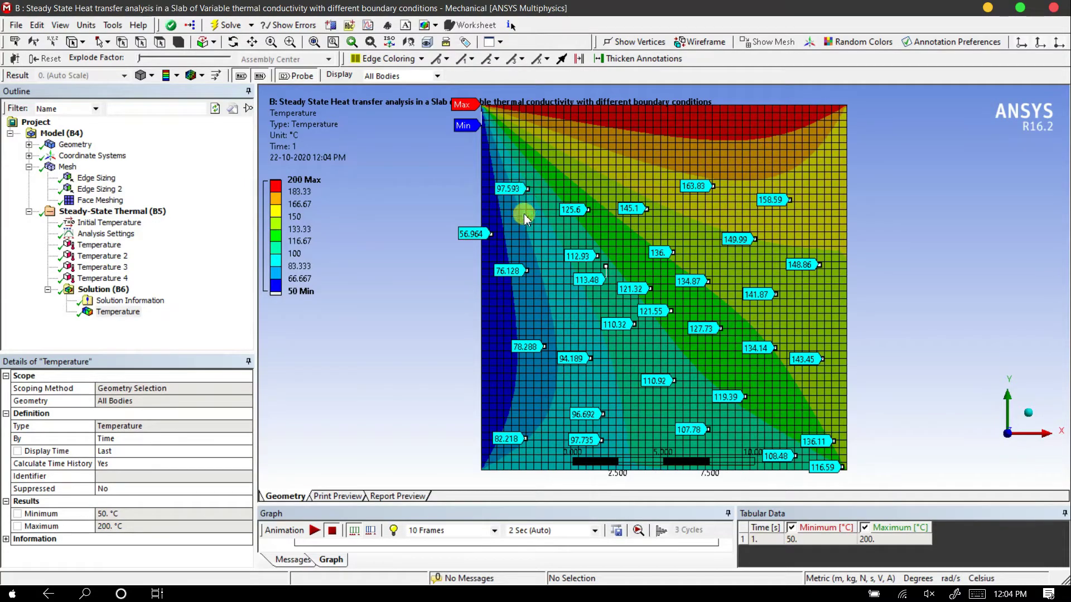
{"action": "left_click", "coordinate": [817, 115]}
{"action": "left_click", "coordinate": [754, 125]}
{"action": "left_click", "coordinate": [727, 159]}
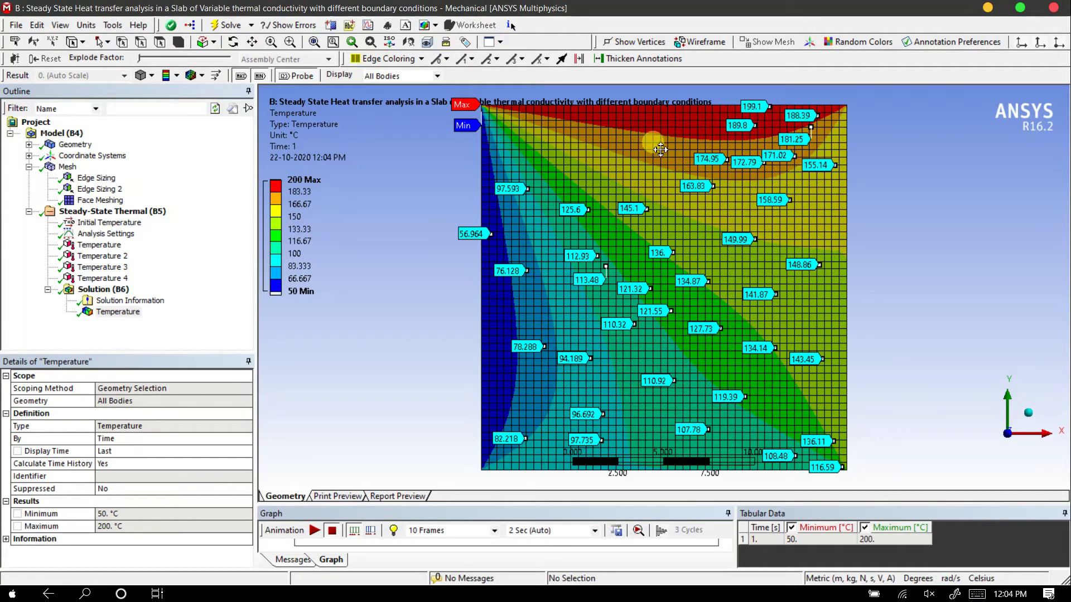
{"action": "left_click", "coordinate": [719, 127]}
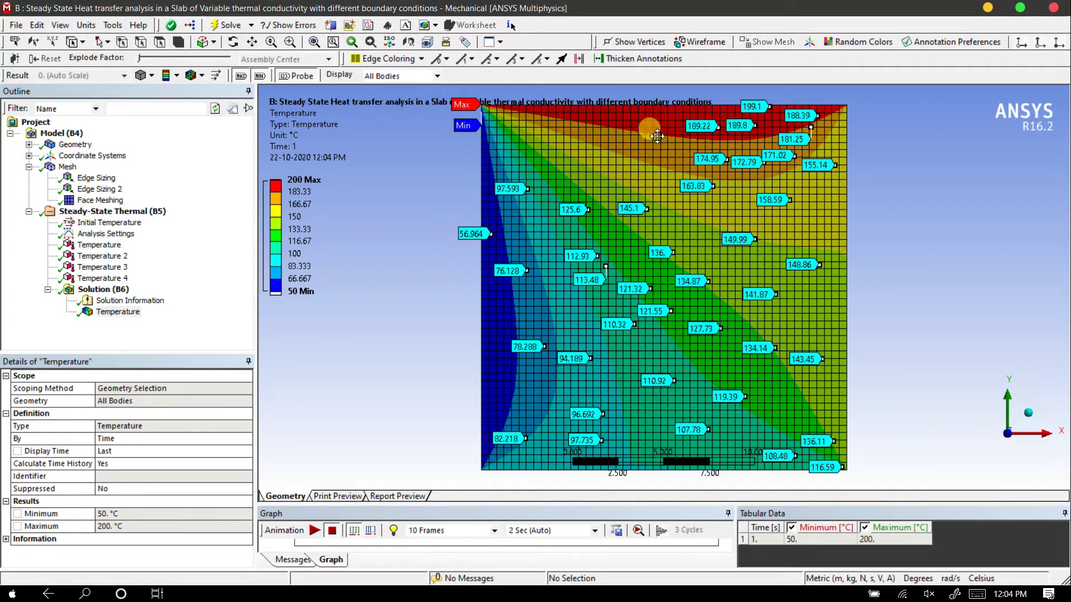
{"action": "scroll", "coordinate": [711, 239], "scroll_direction": "down", "scroll_amount": 2}
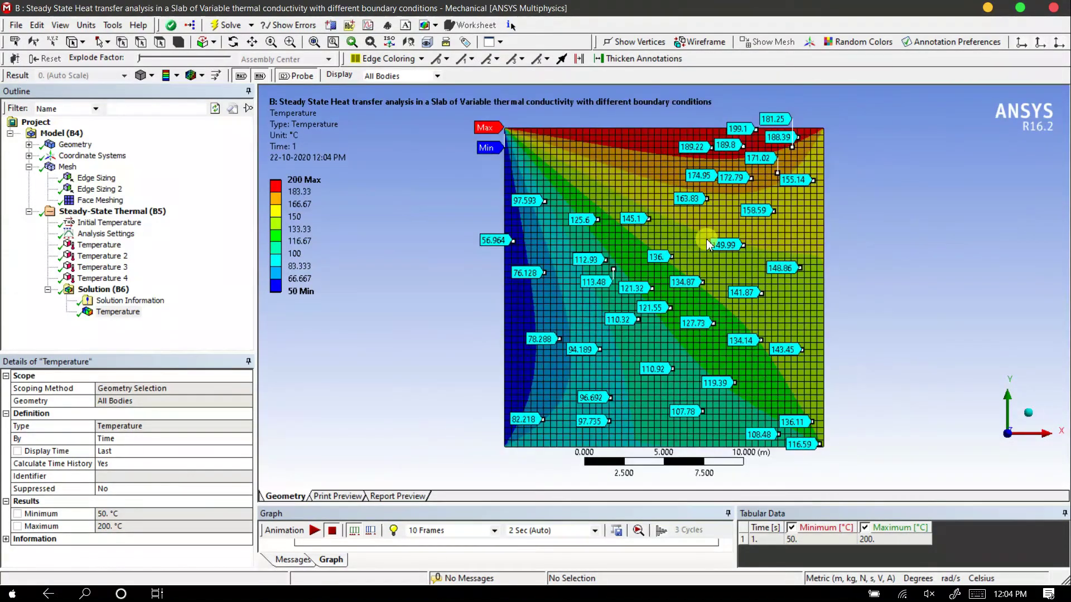
{"action": "scroll", "coordinate": [711, 244], "scroll_direction": "down", "scroll_amount": 1}
{"action": "left_click", "coordinate": [565, 188]}
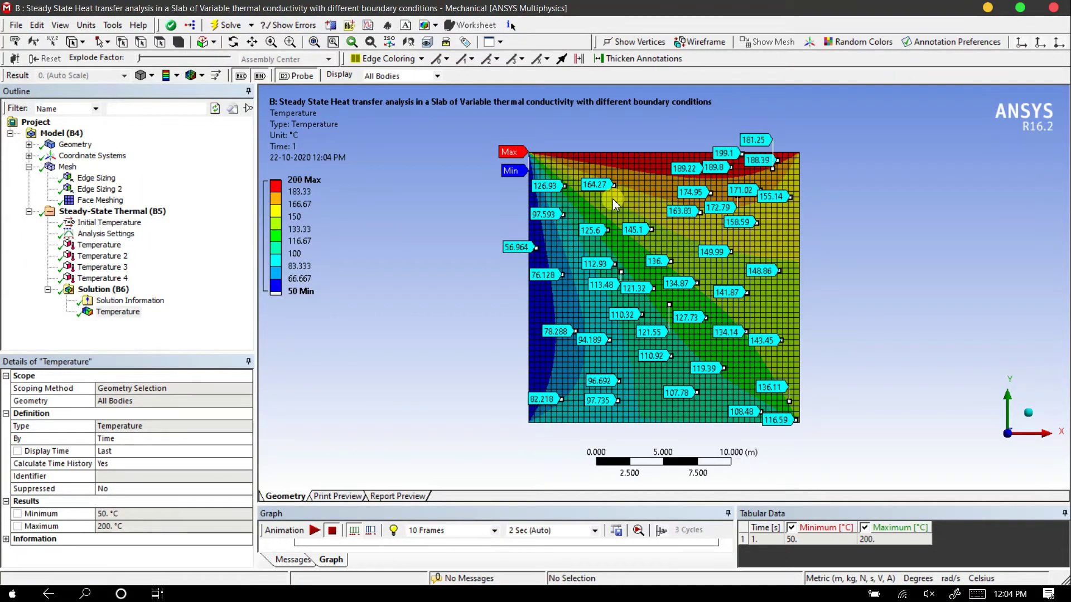
{"action": "left_click", "coordinate": [640, 168]}
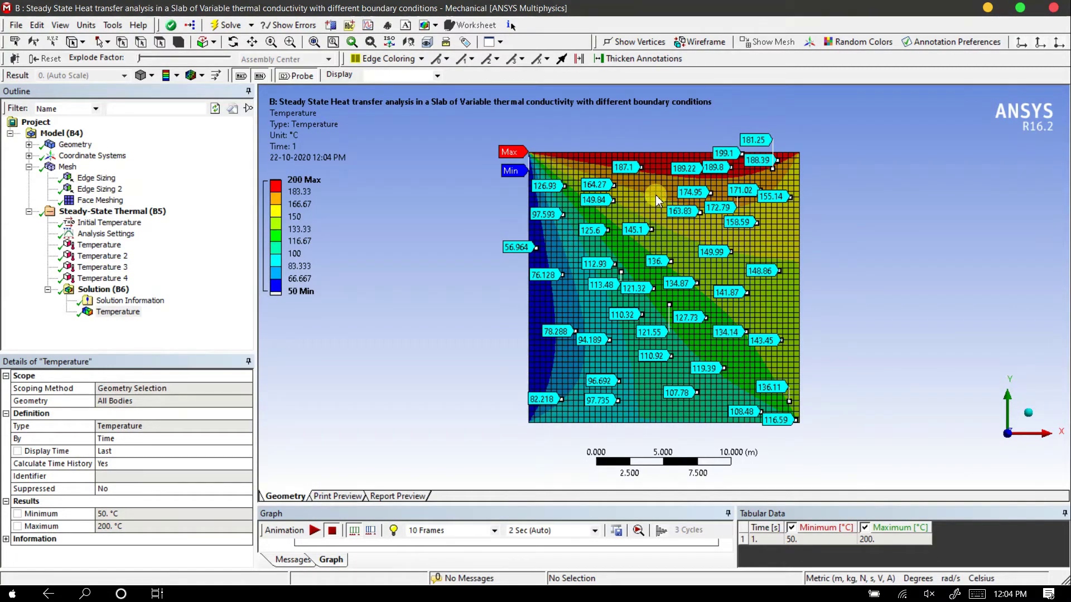
{"action": "left_click", "coordinate": [650, 202]}
{"action": "scroll", "coordinate": [681, 251], "scroll_direction": "up", "scroll_amount": 1}
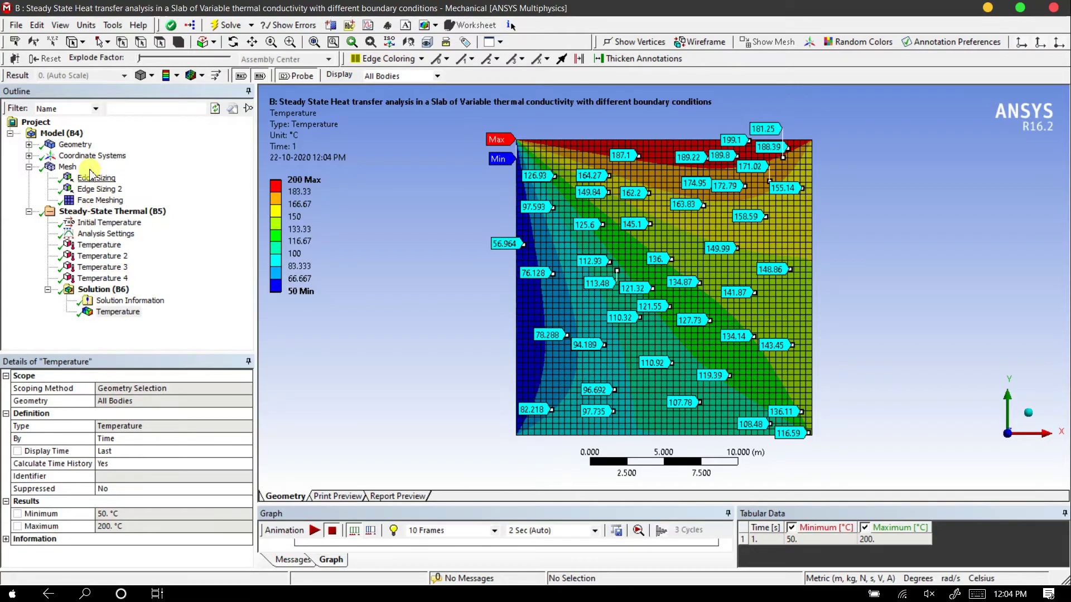
Insert a Construction Geometry object into the model
{"action": "left_click", "coordinate": [72, 146]}
{"action": "right_click", "coordinate": [71, 146]}
{"action": "key", "text": "Escape"}
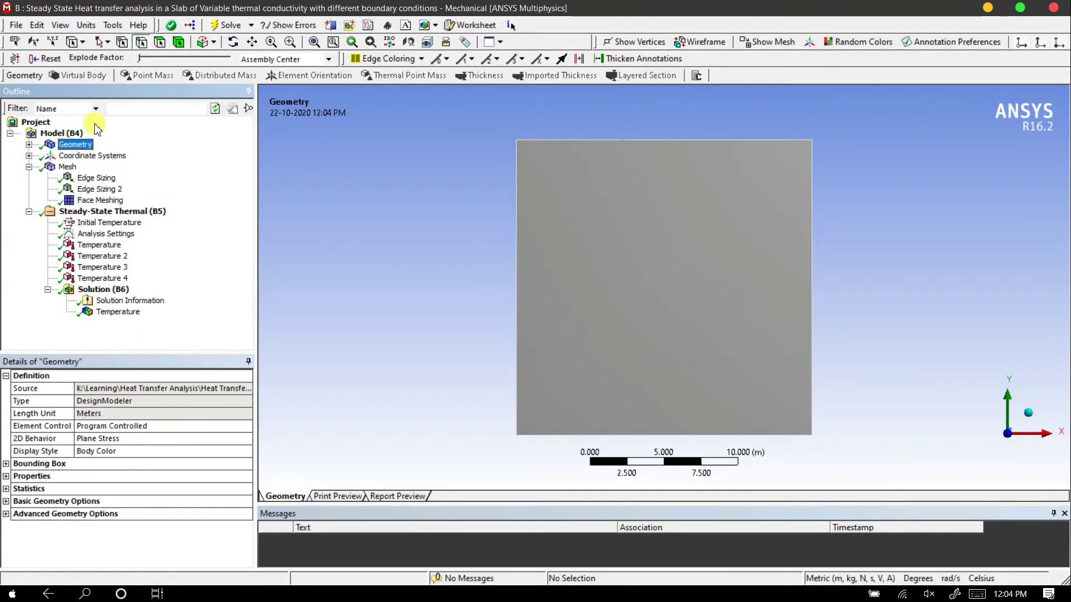
{"action": "left_click", "coordinate": [51, 135]}
{"action": "right_click", "coordinate": [51, 135]}
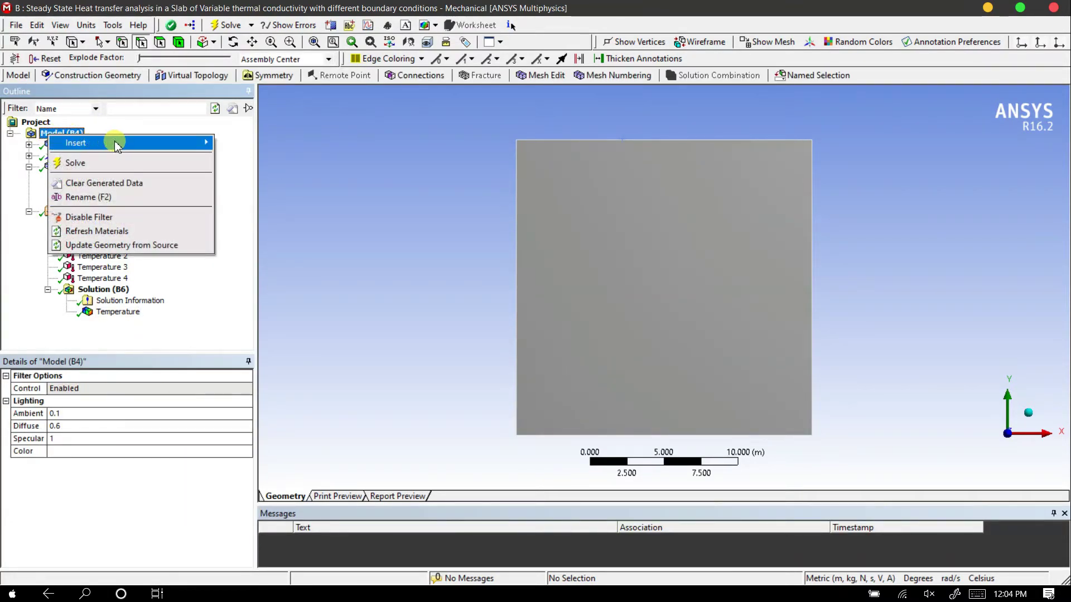
{"action": "mouse_move", "coordinate": [202, 146]}
{"action": "left_click", "coordinate": [251, 161]}
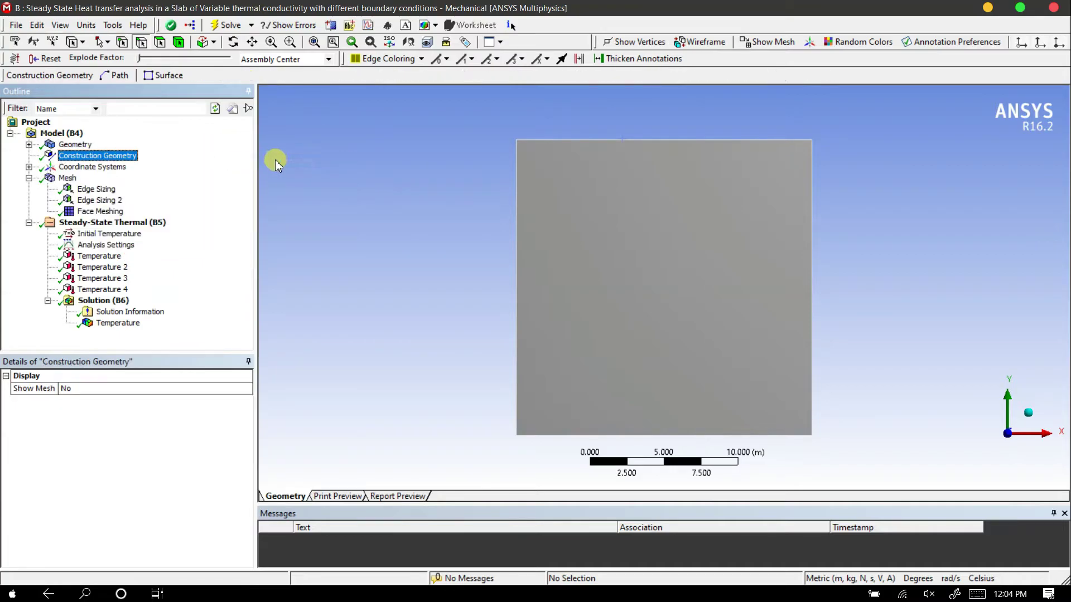
Insert a two-point path under Construction Geometry and take its start location from the slab's face
{"action": "right_click", "coordinate": [117, 160]}
{"action": "mouse_move", "coordinate": [189, 163]}
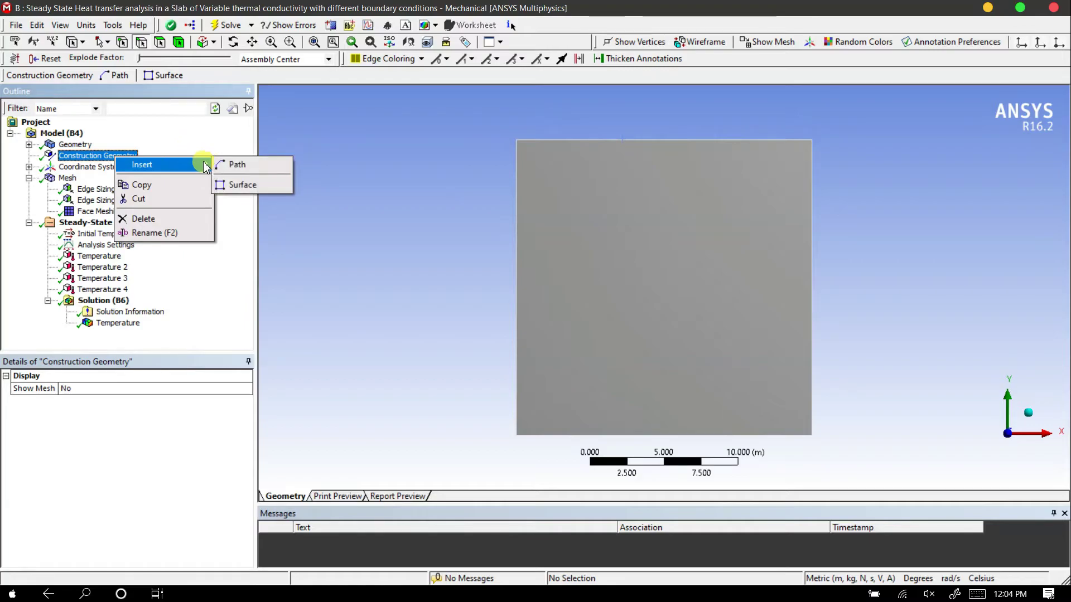
{"action": "left_click", "coordinate": [234, 166]}
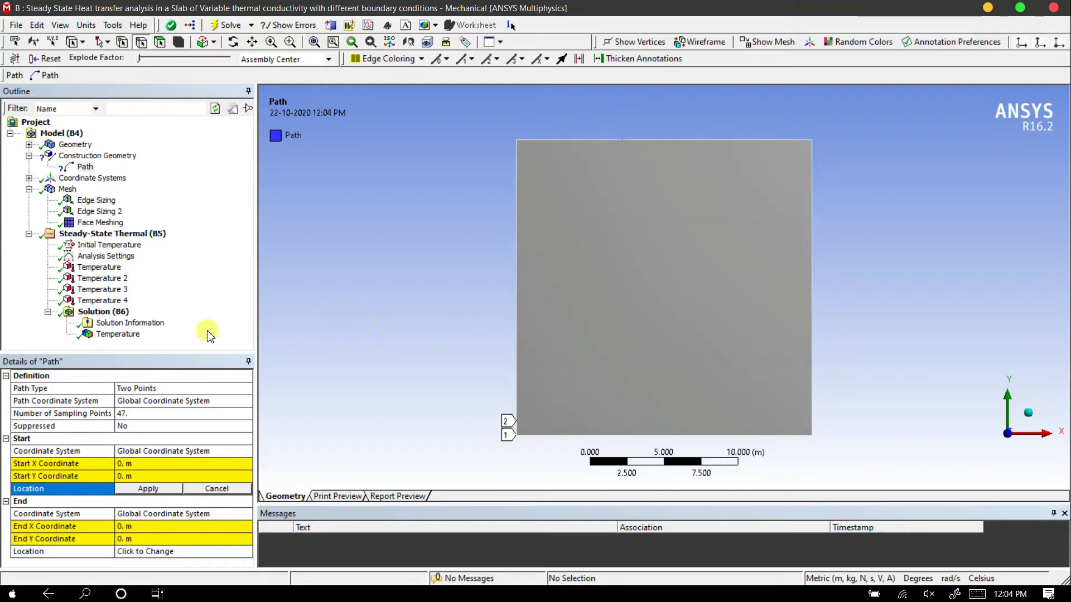
{"action": "left_click", "coordinate": [161, 42]}
{"action": "left_click", "coordinate": [647, 249]}
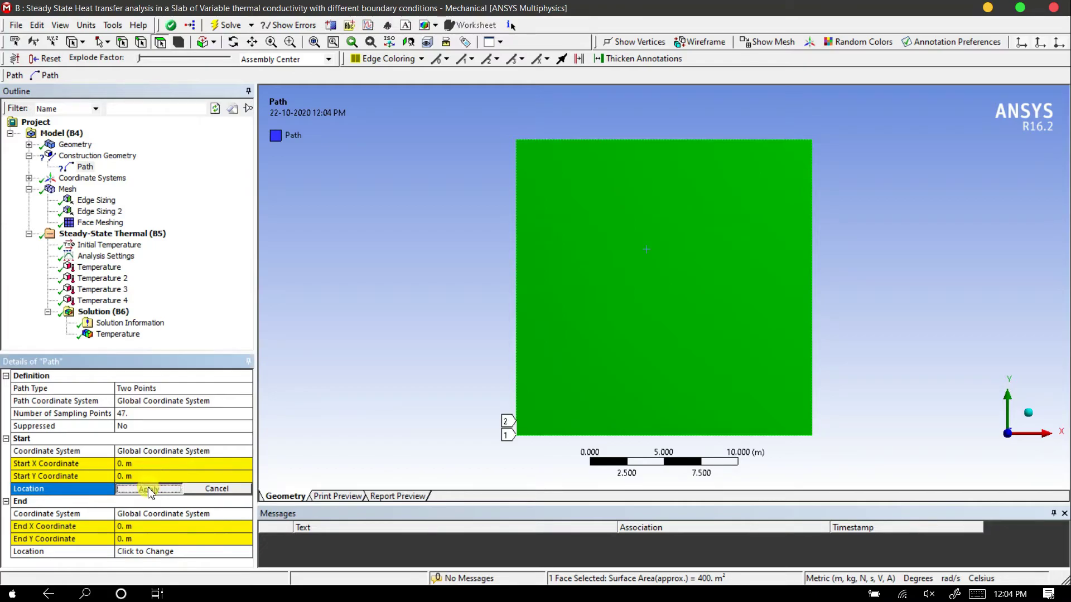
{"action": "left_click", "coordinate": [147, 489]}
{"action": "left_click", "coordinate": [658, 305]}
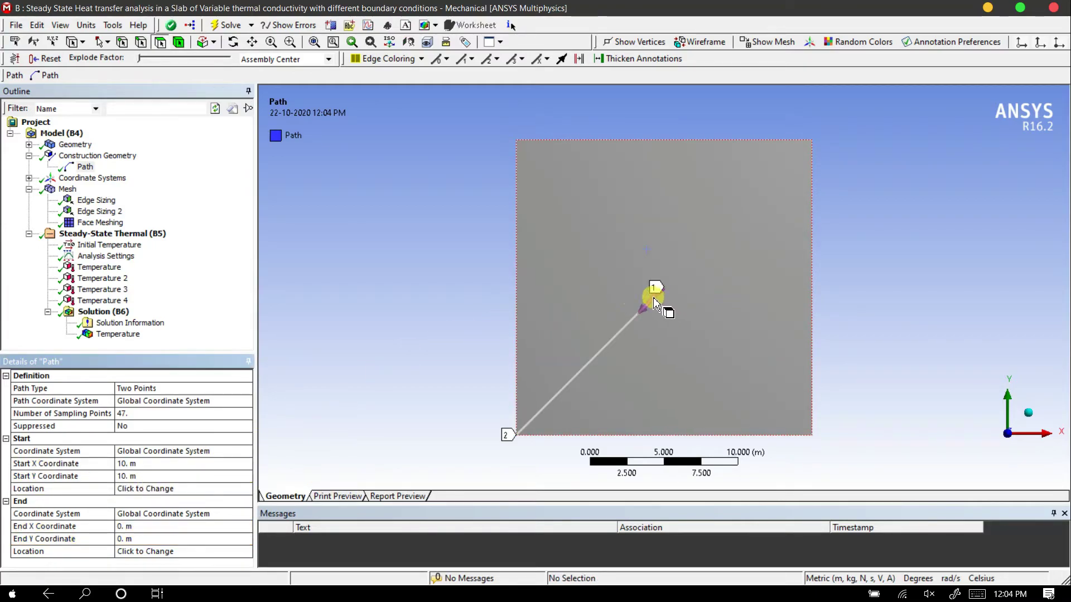
Set the path's start X and start Y coordinates to 0 m
{"action": "left_click", "coordinate": [137, 464]}
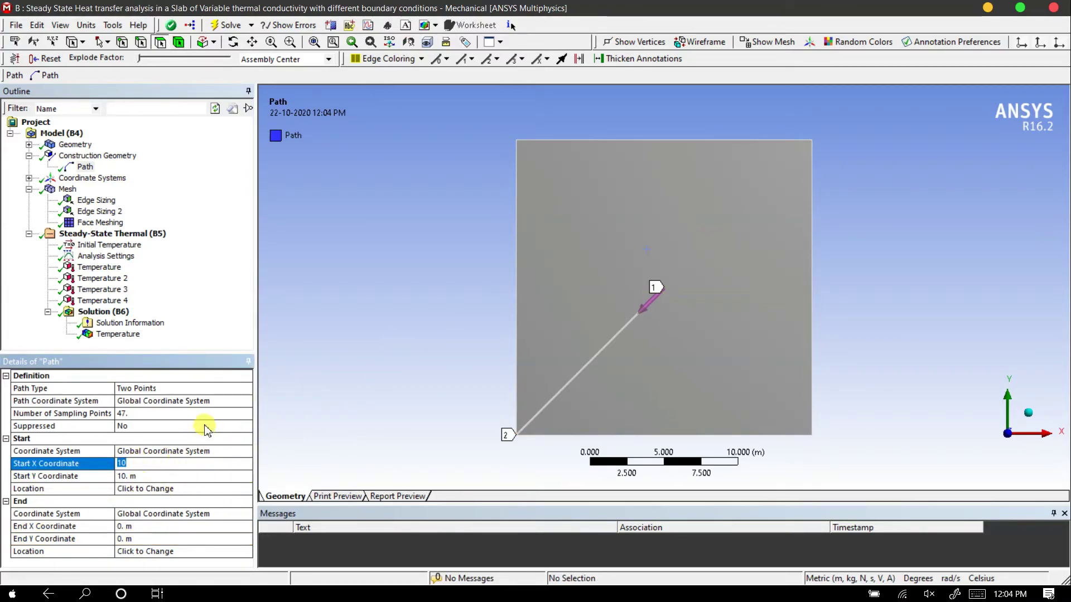
{"action": "type", "text": "0"}
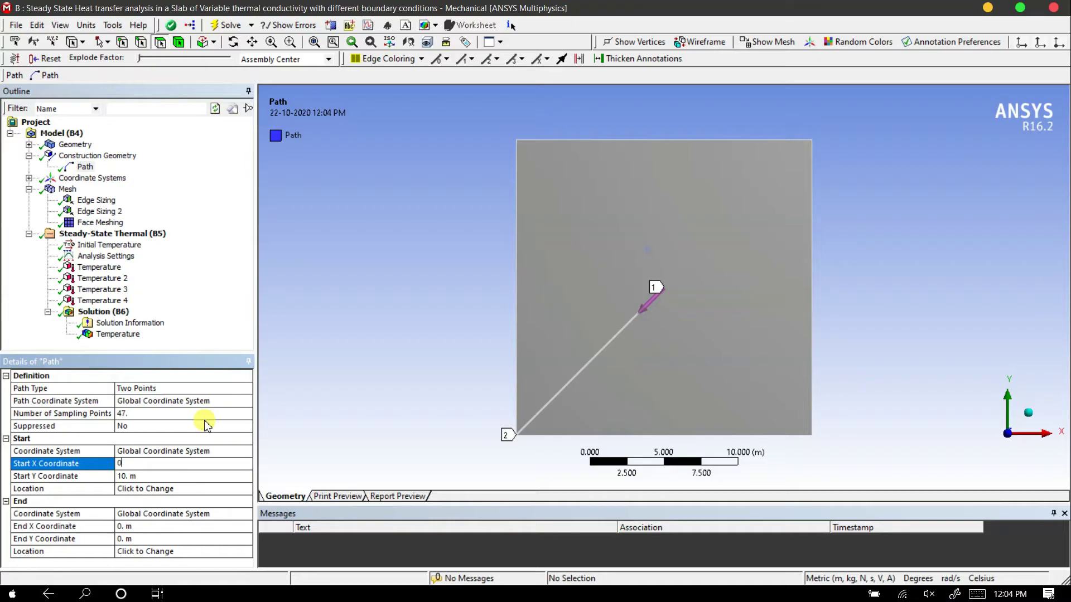
{"action": "key", "text": "Return"}
{"action": "left_click", "coordinate": [155, 477]}
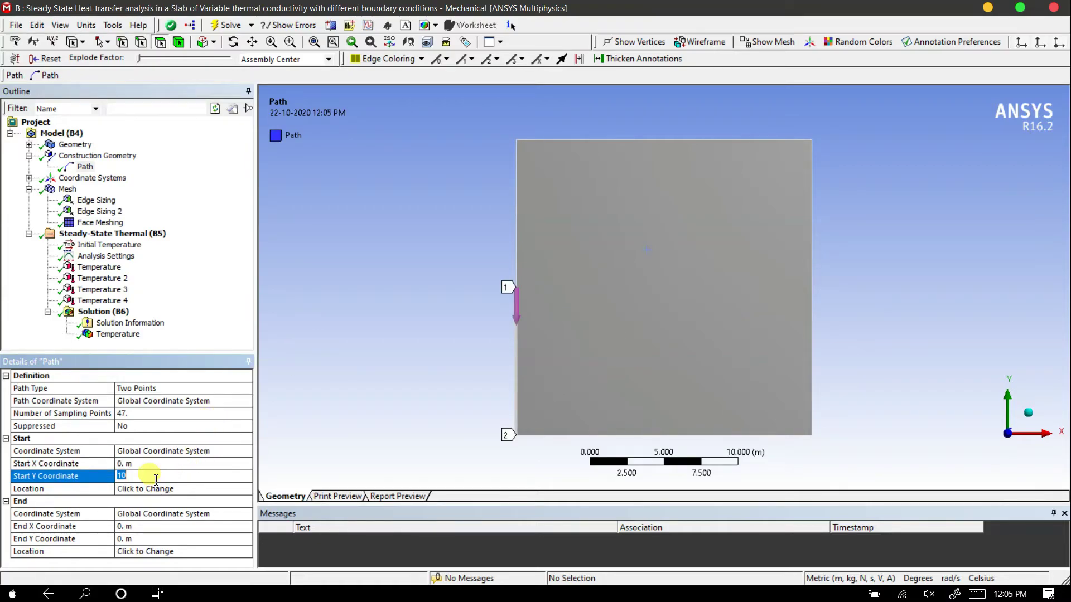
{"action": "type", "text": "0"}
{"action": "key", "text": "Return"}
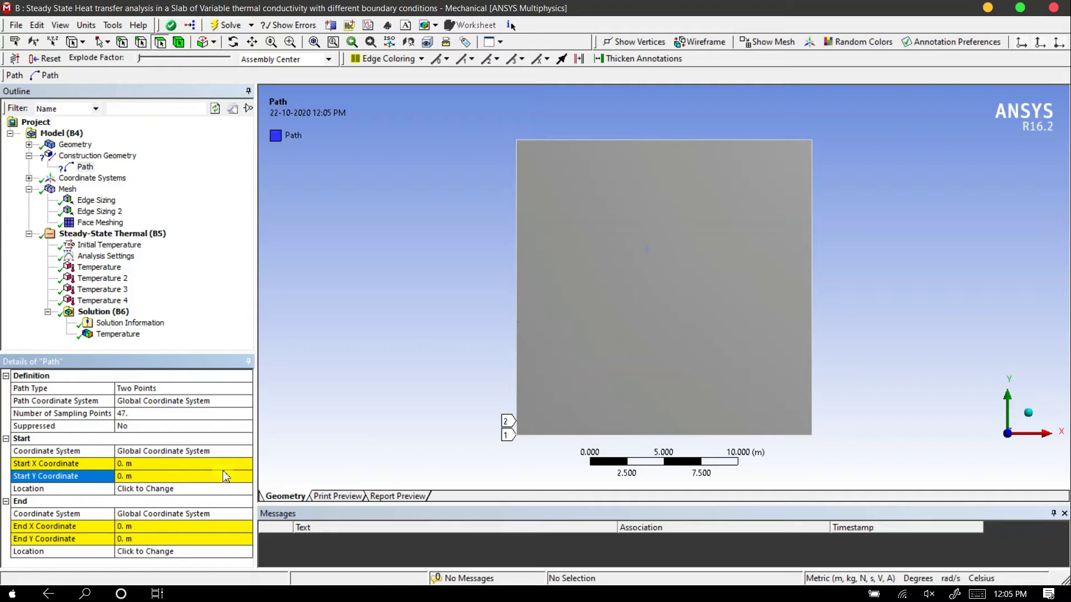
Set the path's end X and end Y coordinates to 20 m so it runs along the slab's diagonal
{"action": "left_click", "coordinate": [156, 526]}
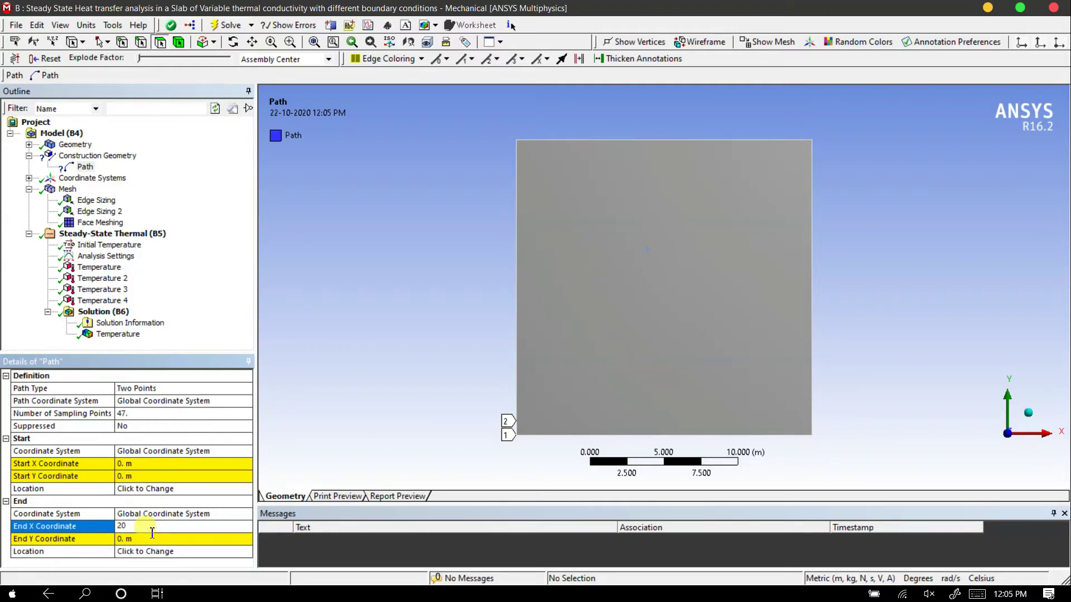
{"action": "type", "text": "20"}
{"action": "key", "text": "Return"}
{"action": "left_click", "coordinate": [142, 539]}
{"action": "type", "text": "20"}
{"action": "key", "text": "Return"}
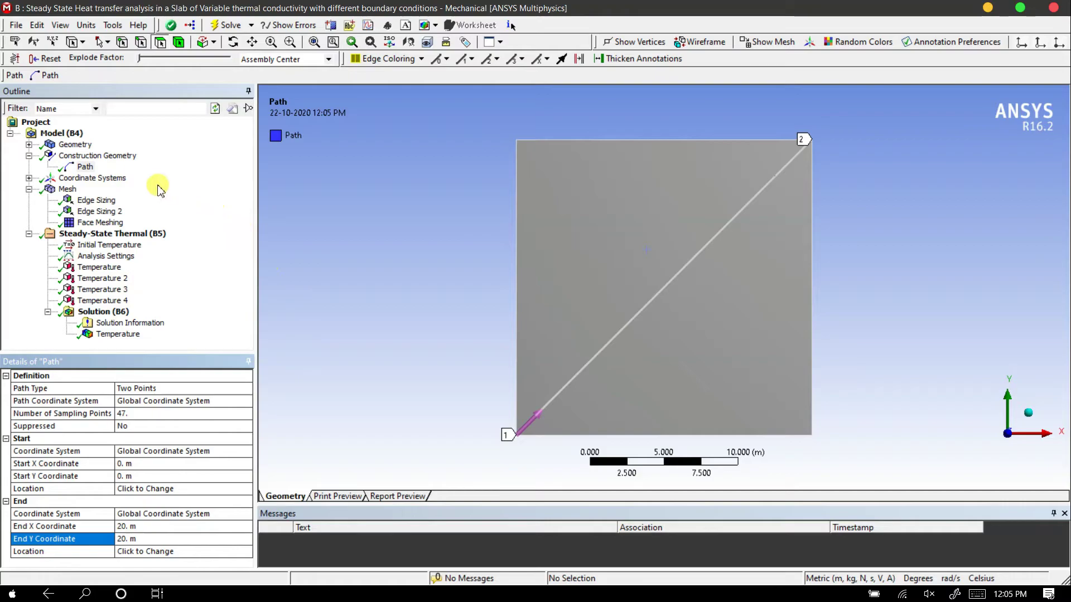
Insert a second path for the opposite diagonal, with its start X coordinate at 20 m and its end Y coordinate at 20 m
{"action": "right_click", "coordinate": [83, 158]}
{"action": "mouse_move", "coordinate": [146, 163]}
{"action": "left_click", "coordinate": [222, 165]}
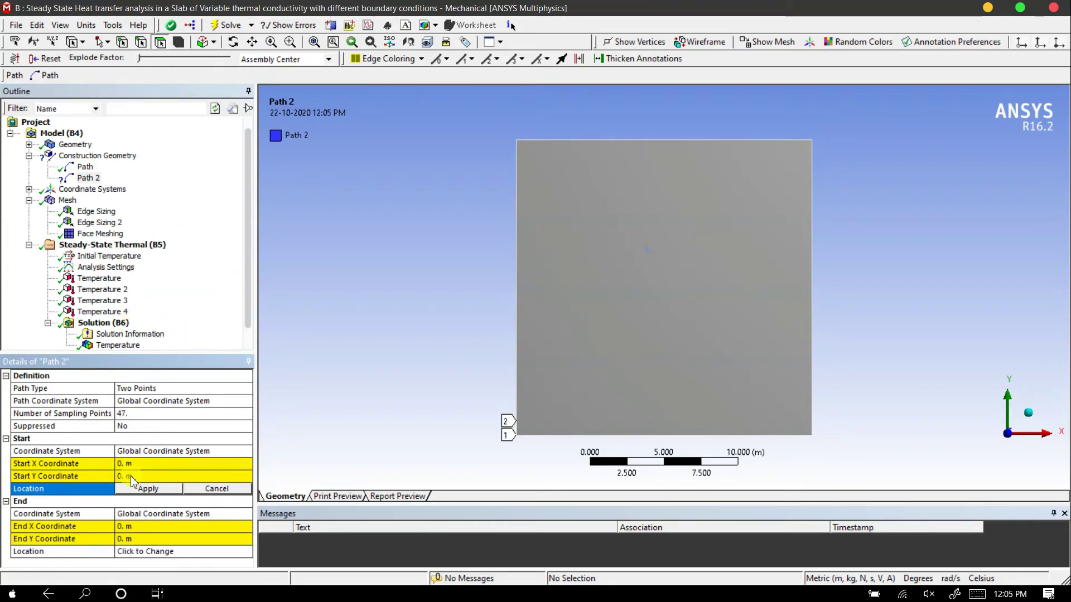
{"action": "left_click", "coordinate": [136, 464]}
{"action": "type", "text": "20"}
{"action": "key", "text": "Return"}
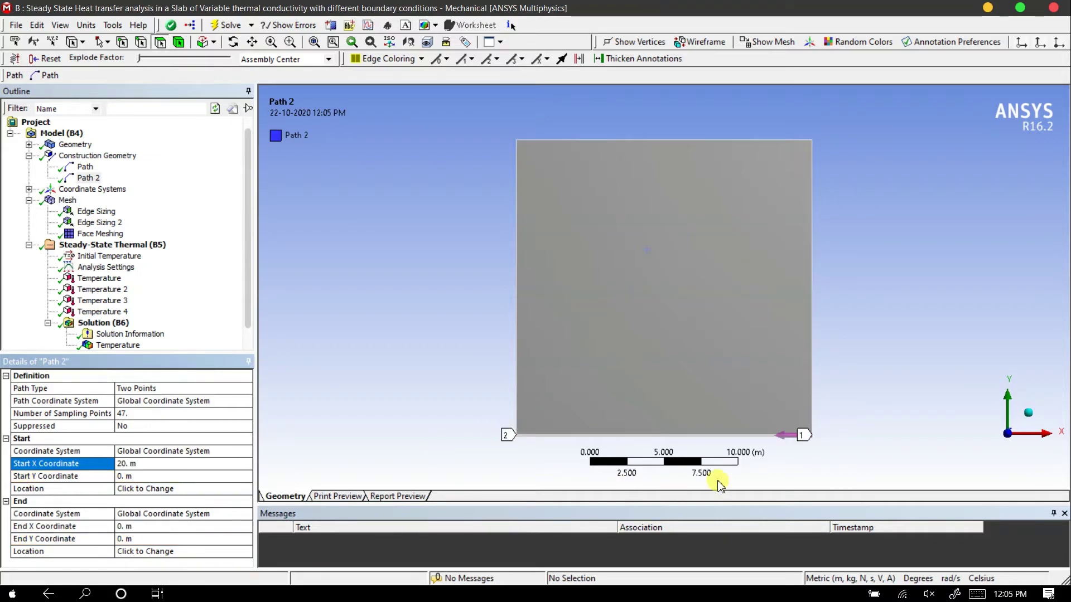
{"action": "left_click", "coordinate": [126, 540]}
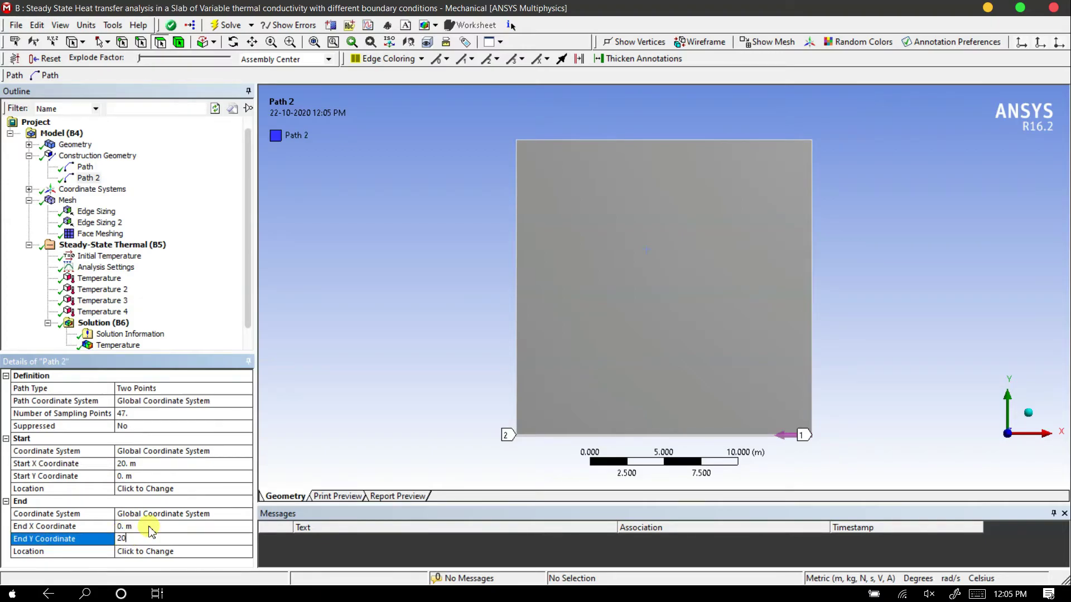
{"action": "type", "text": "20"}
{"action": "key", "text": "Return"}
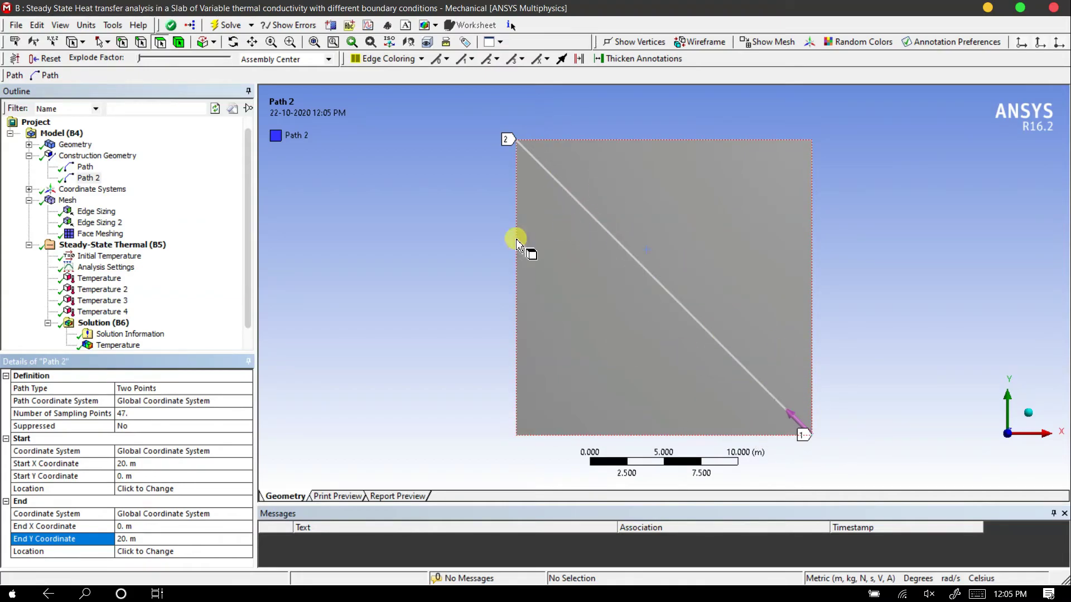
Add a second Temperature result to the solution
{"action": "scroll", "coordinate": [180, 280], "scroll_direction": "down", "scroll_amount": 1}
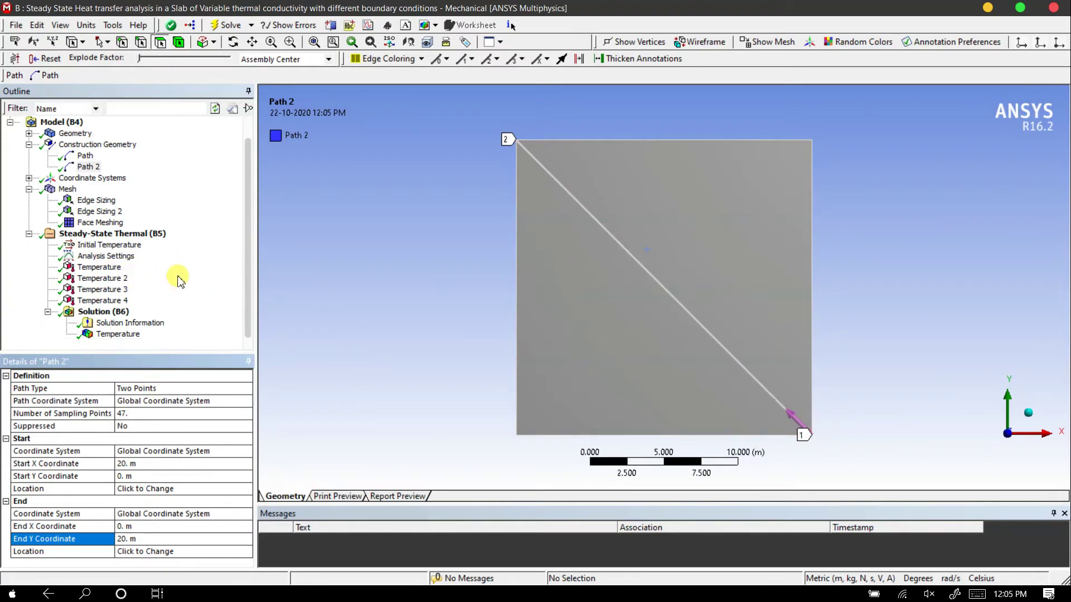
{"action": "right_click", "coordinate": [112, 312]}
{"action": "mouse_move", "coordinate": [134, 322]}
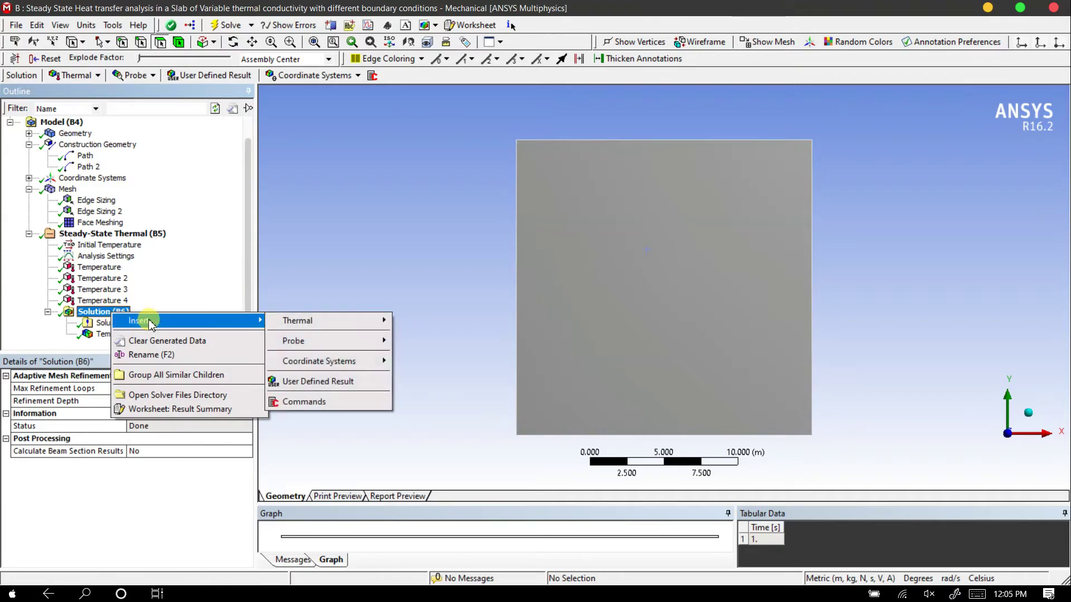
{"action": "mouse_move", "coordinate": [365, 320]}
{"action": "left_click", "coordinate": [416, 323]}
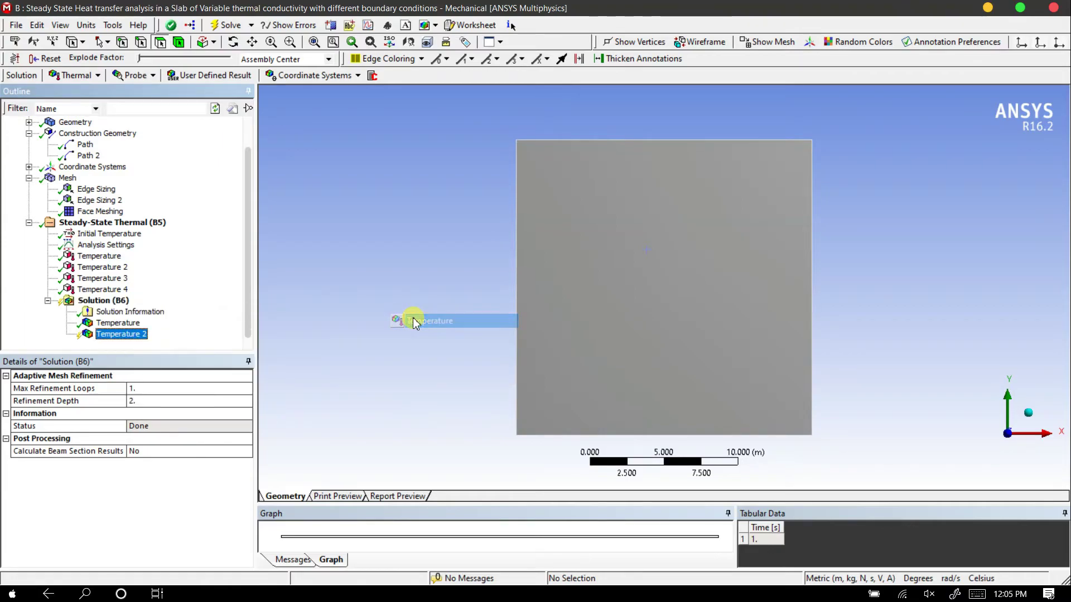
Scope the second Temperature result by path and assign the first diagonal, Path, to it
{"action": "left_click", "coordinate": [154, 390]}
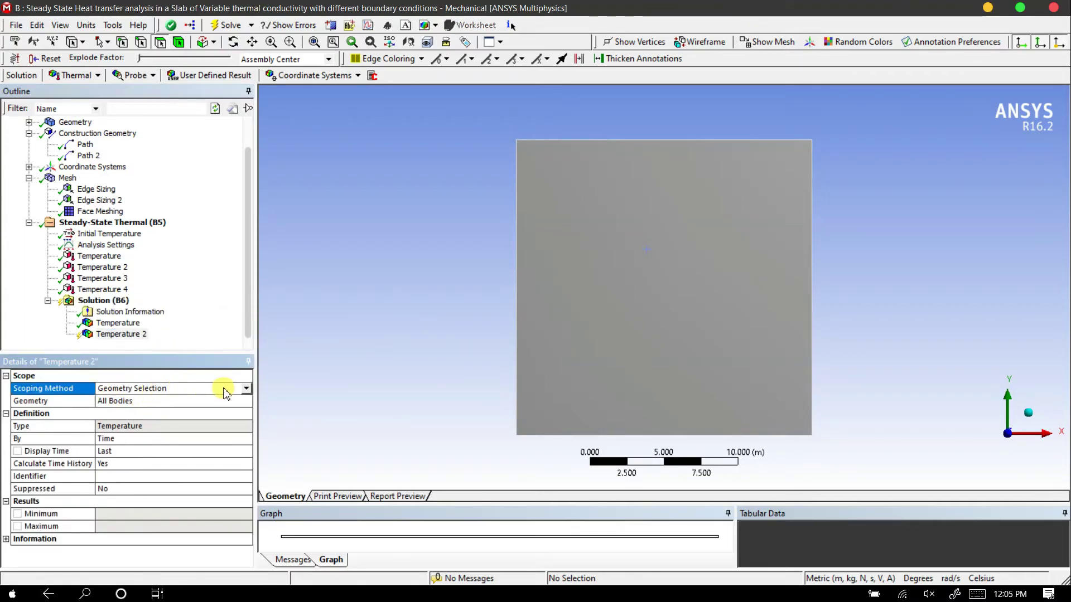
{"action": "left_click", "coordinate": [246, 389]}
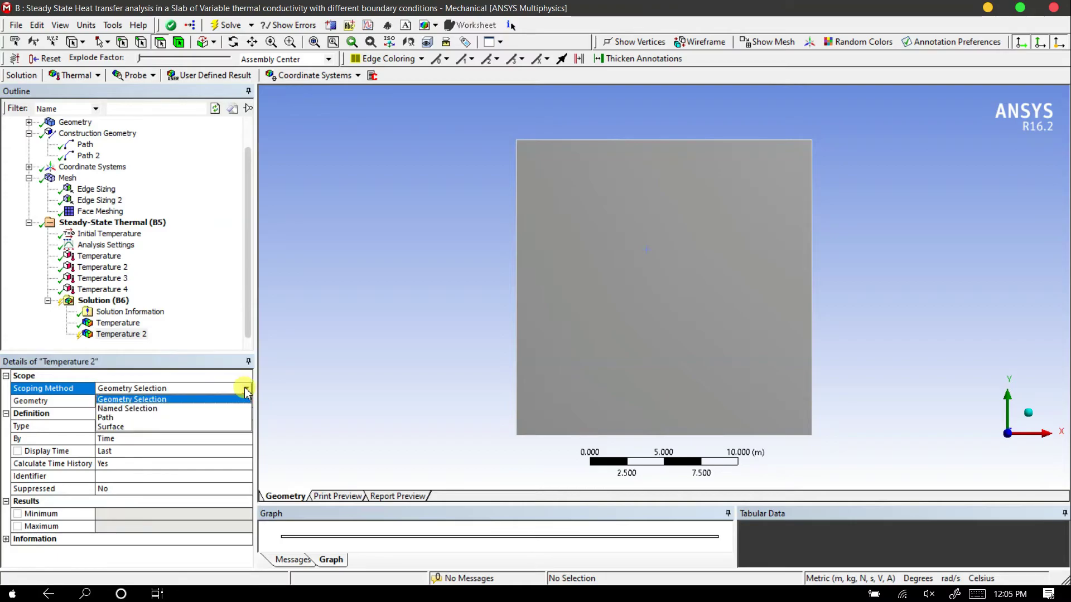
{"action": "left_click", "coordinate": [115, 417]}
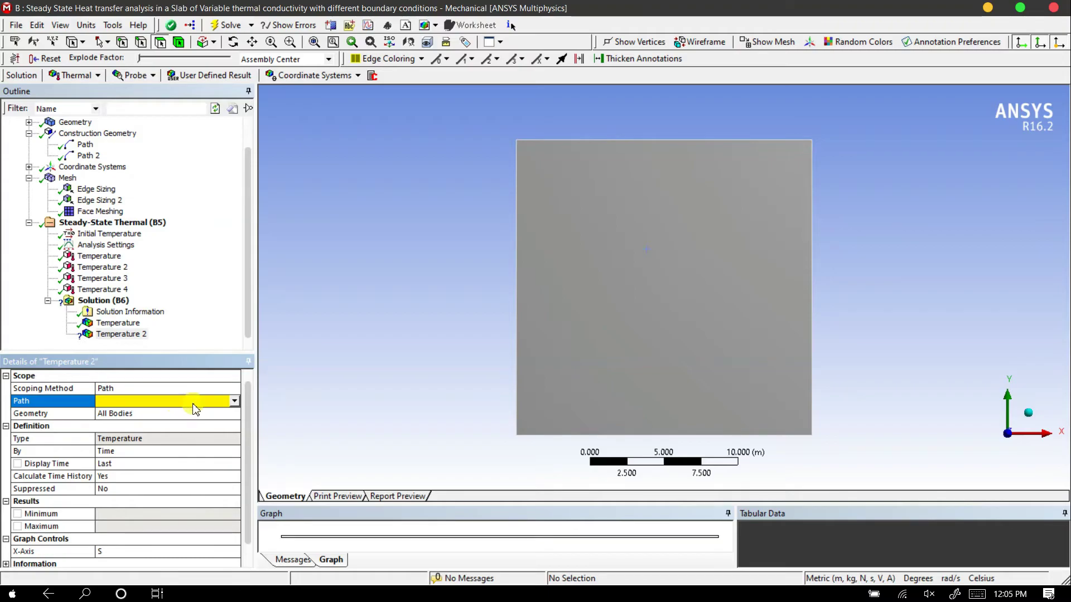
{"action": "left_click", "coordinate": [234, 401]}
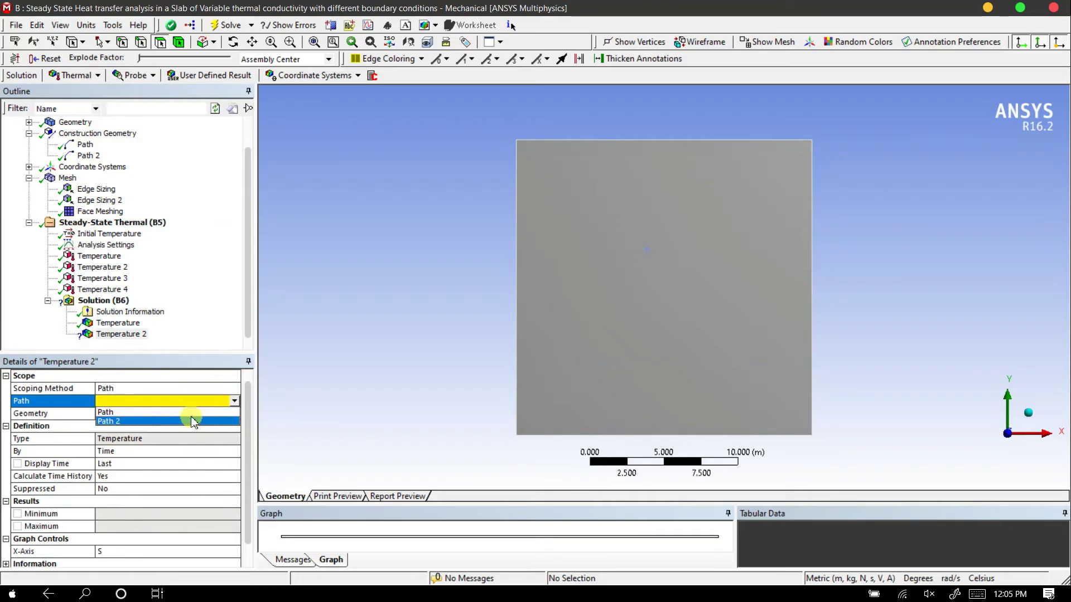
{"action": "left_click", "coordinate": [193, 412]}
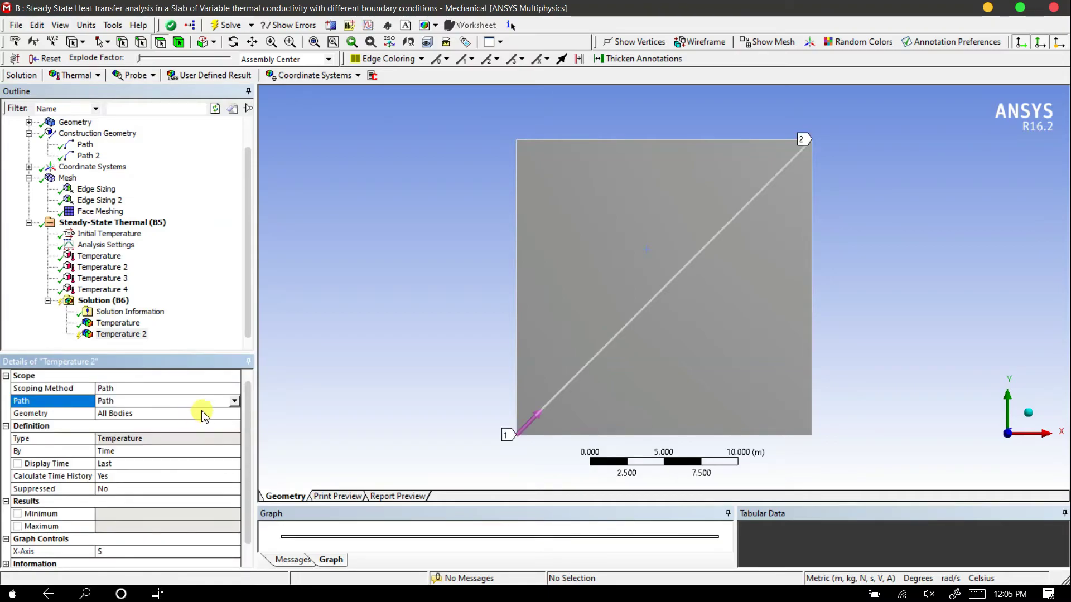
Add a third Temperature result to the solution
{"action": "left_click", "coordinate": [123, 303]}
{"action": "right_click", "coordinate": [124, 304]}
{"action": "mouse_move", "coordinate": [253, 309]}
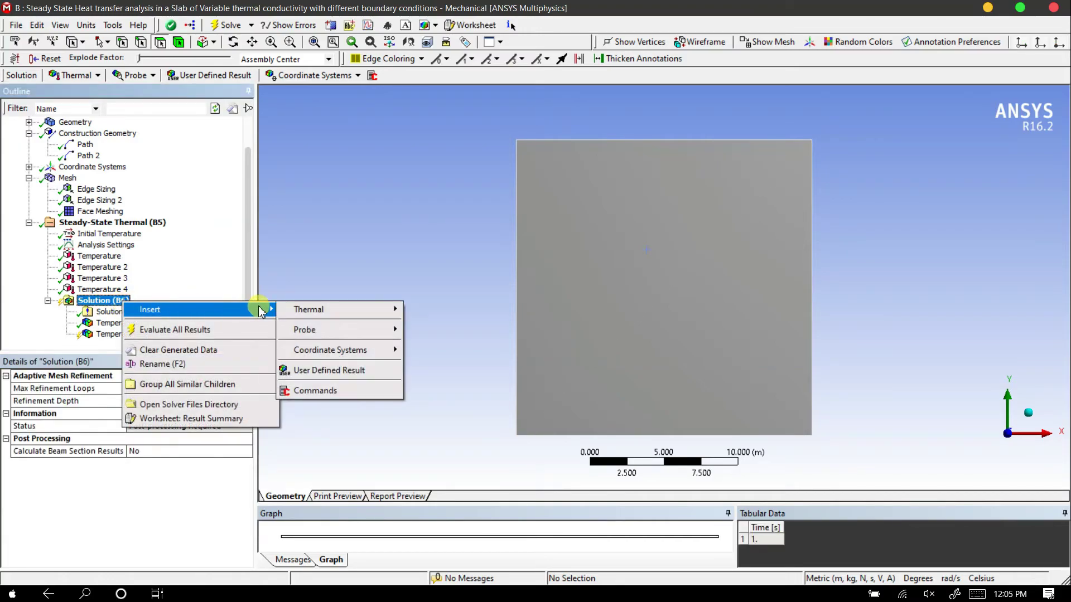
{"action": "mouse_move", "coordinate": [342, 309]}
{"action": "left_click", "coordinate": [419, 310]}
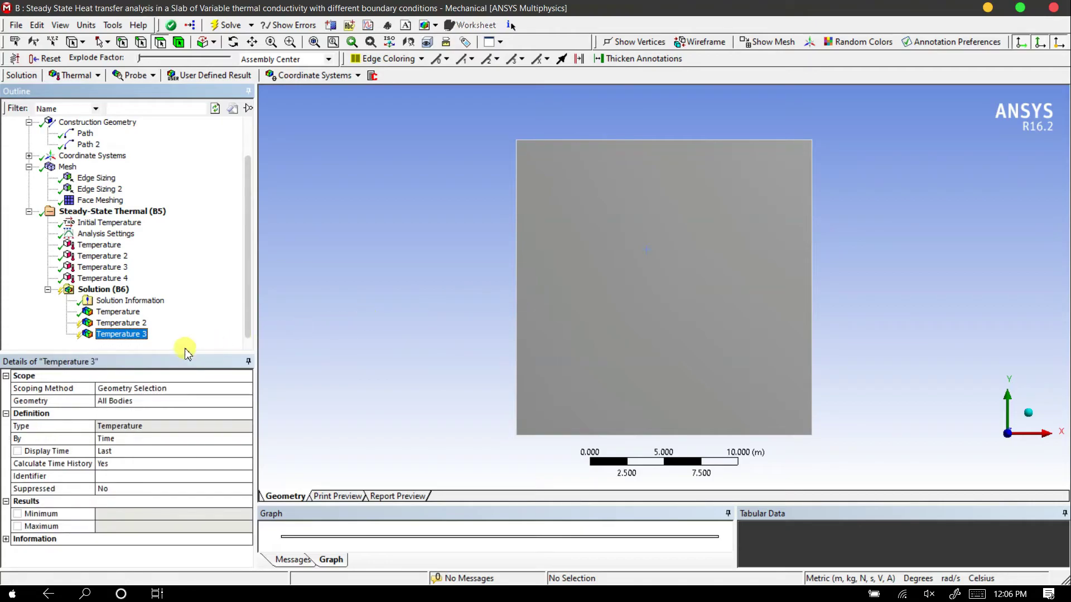
Scope the third Temperature result by path to Path 2, keeping all bodies as its geometry
{"action": "left_click", "coordinate": [146, 388]}
{"action": "left_click", "coordinate": [246, 388]}
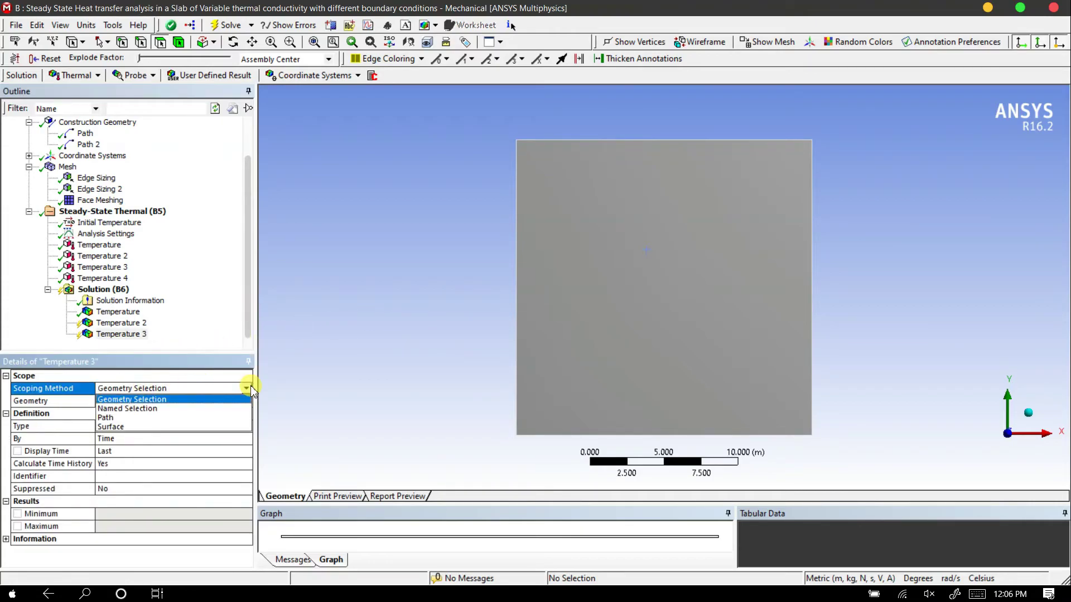
{"action": "left_click", "coordinate": [183, 417]}
{"action": "left_click", "coordinate": [128, 404]}
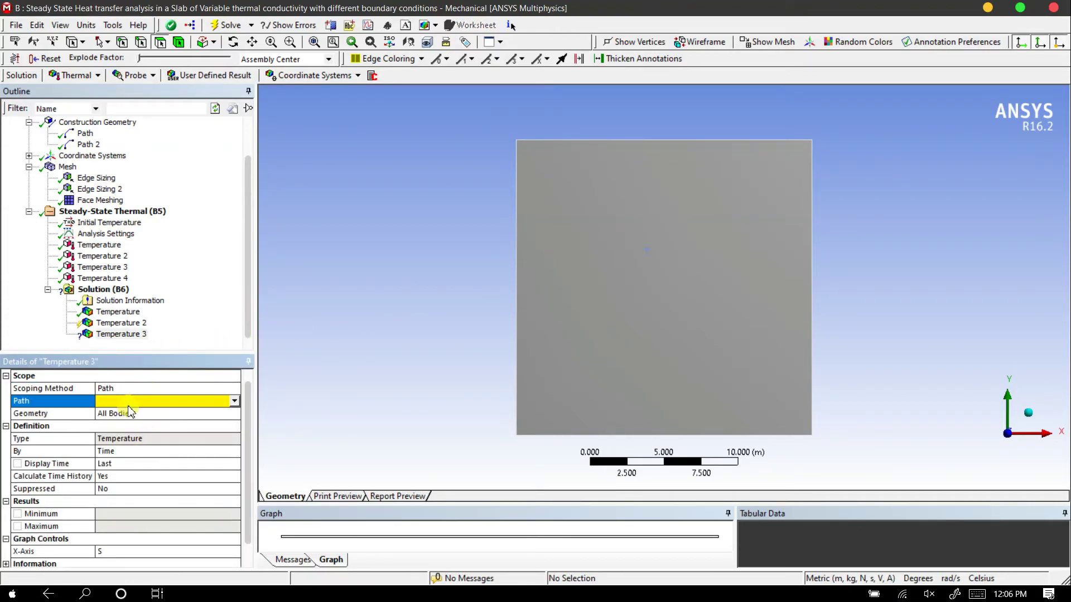
{"action": "left_click", "coordinate": [235, 401]}
{"action": "left_click", "coordinate": [203, 424]}
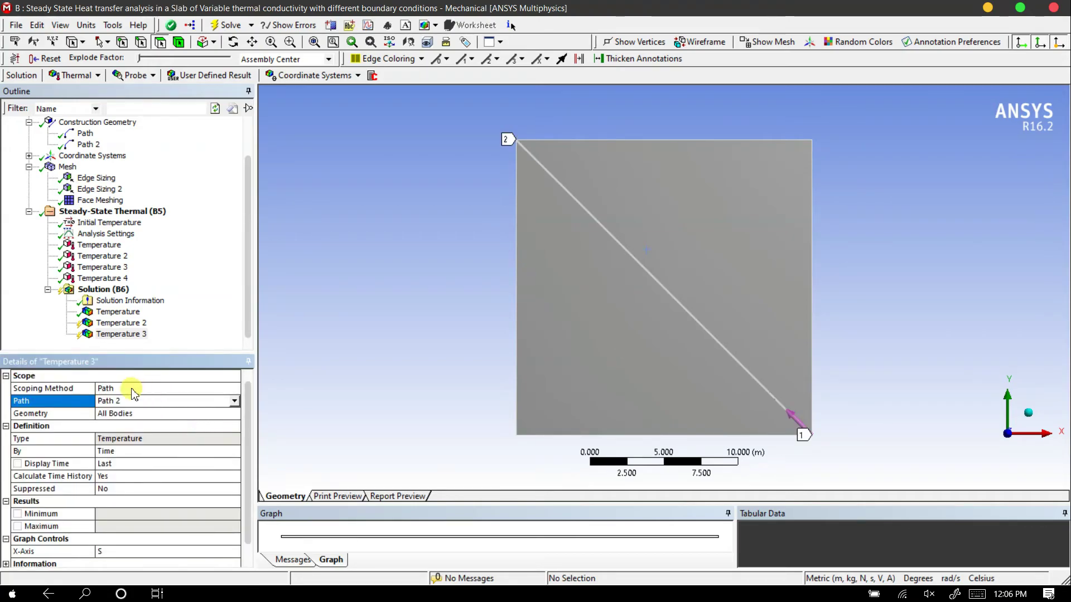
{"action": "left_click", "coordinate": [148, 414]}
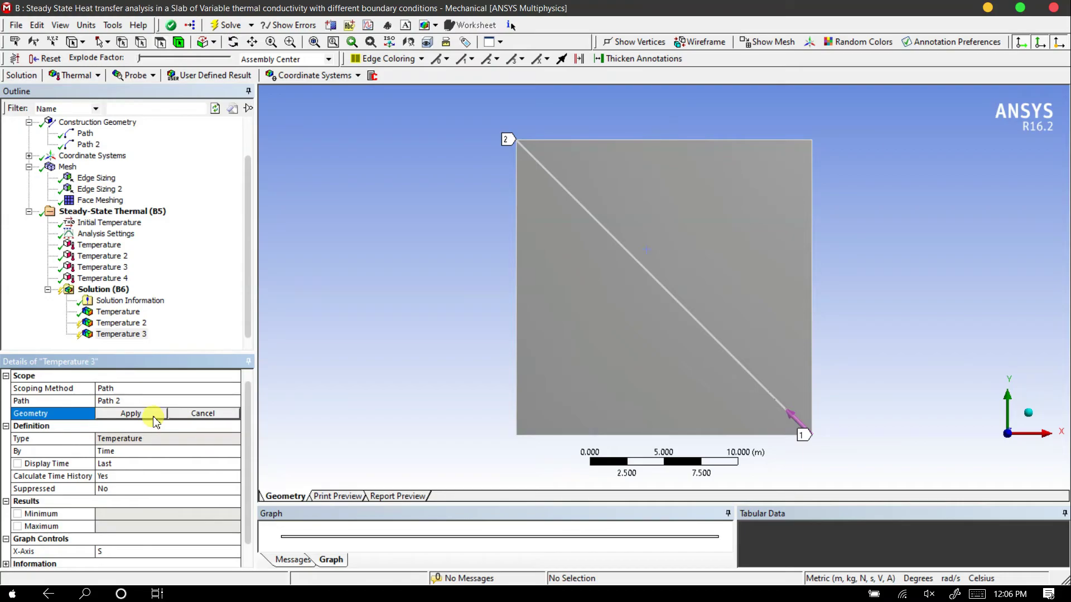
{"action": "left_click", "coordinate": [136, 414]}
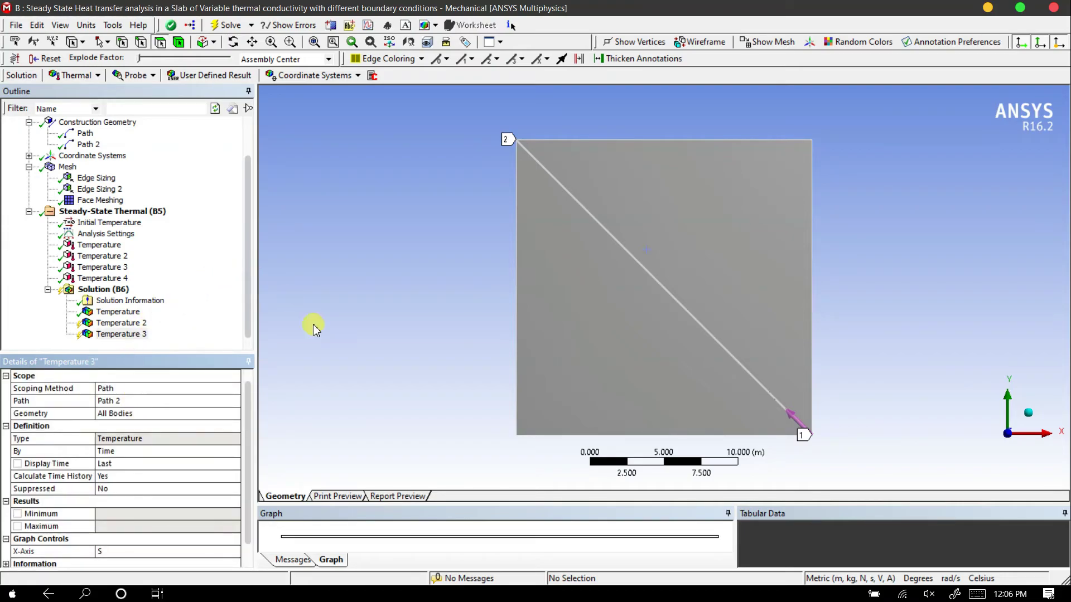
Add a fourth Temperature result to the solution
{"action": "left_click", "coordinate": [113, 289]}
{"action": "right_click", "coordinate": [113, 290]}
{"action": "mouse_move", "coordinate": [190, 293]}
{"action": "mouse_move", "coordinate": [304, 293]}
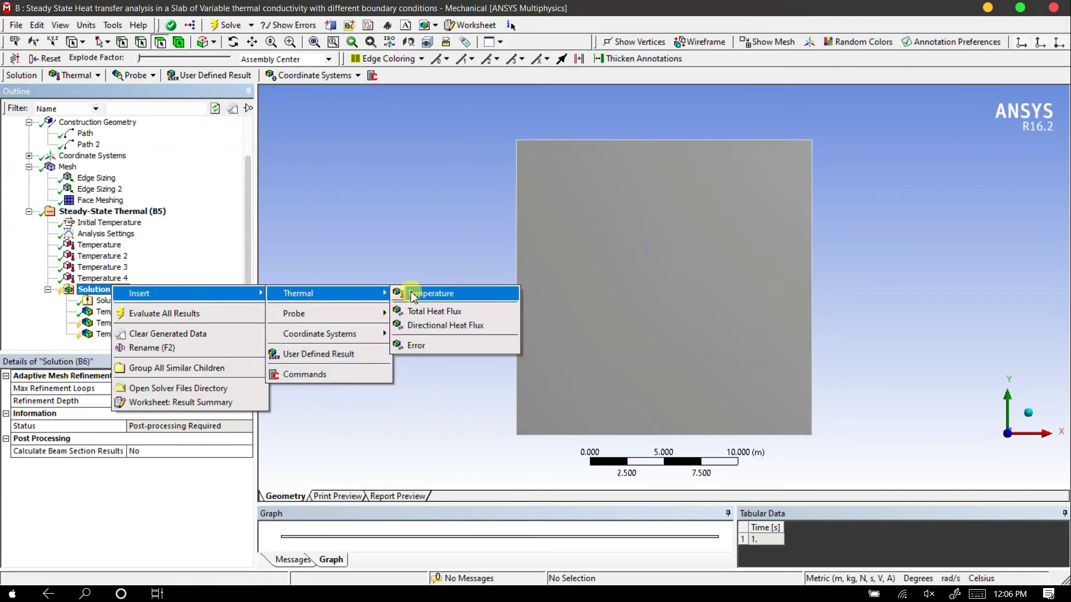
{"action": "left_click", "coordinate": [409, 294]}
Add a third path to the construction geometry and set its start X coordinate to 10 m
{"action": "scroll", "coordinate": [100, 217], "scroll_direction": "up", "scroll_amount": 1}
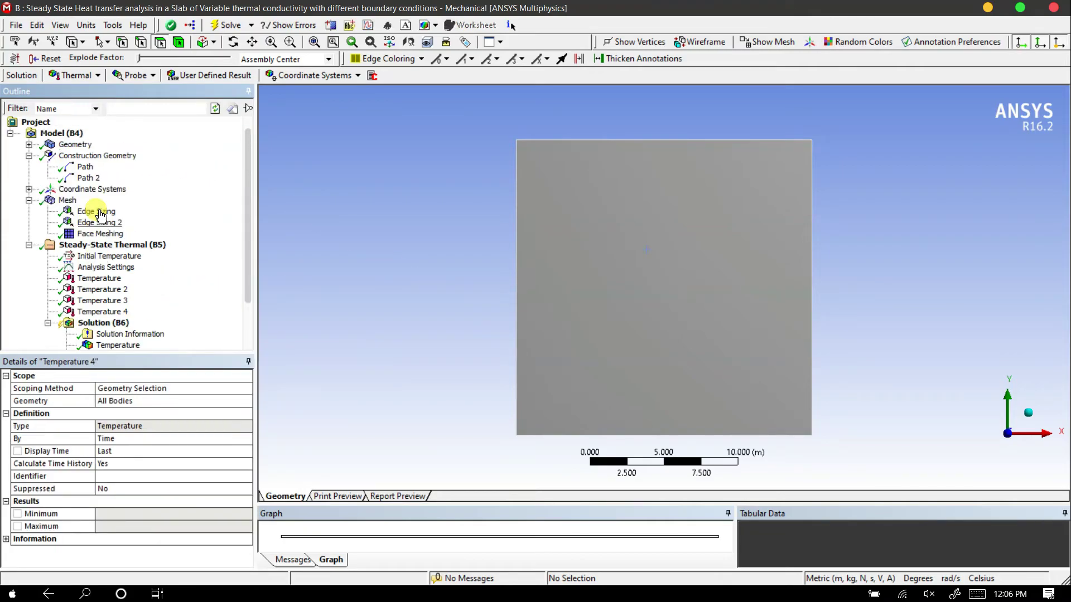
{"action": "left_click", "coordinate": [96, 155]}
{"action": "right_click", "coordinate": [96, 156]}
{"action": "mouse_move", "coordinate": [155, 166]}
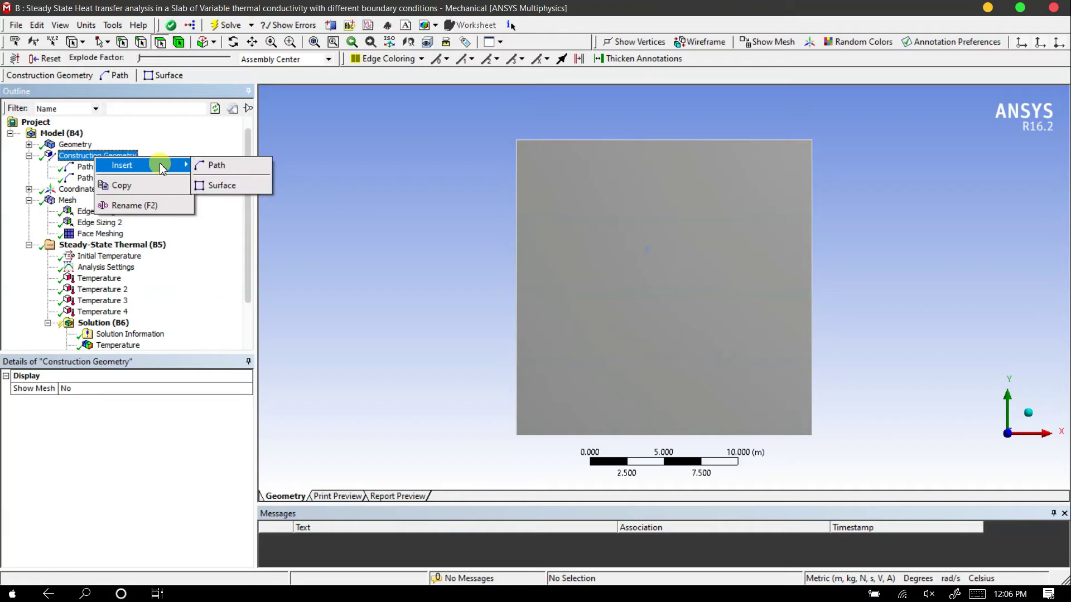
{"action": "left_click", "coordinate": [217, 165]}
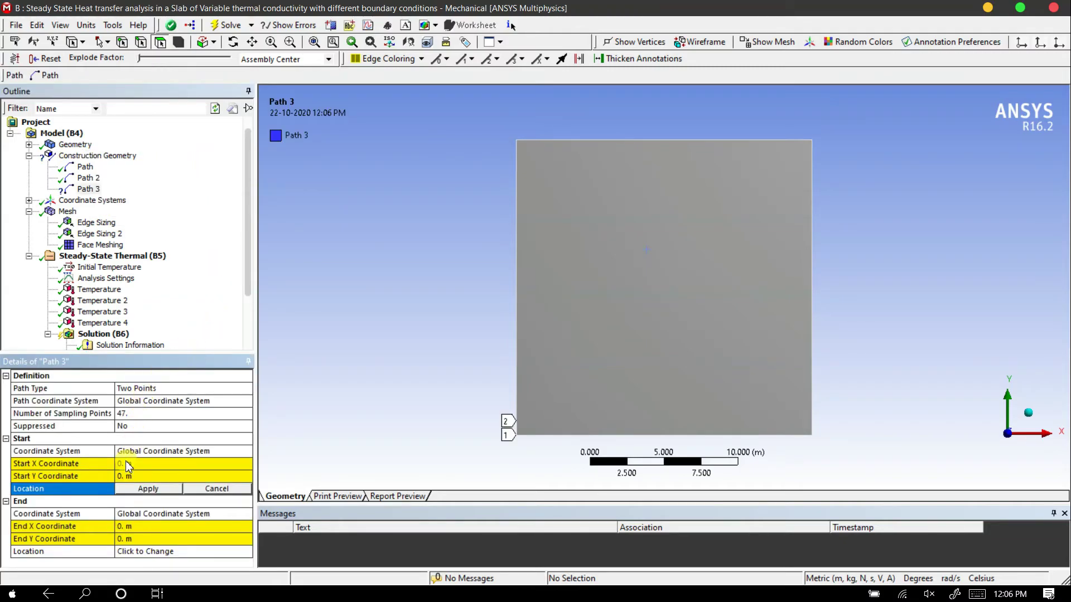
{"action": "left_click", "coordinate": [127, 463]}
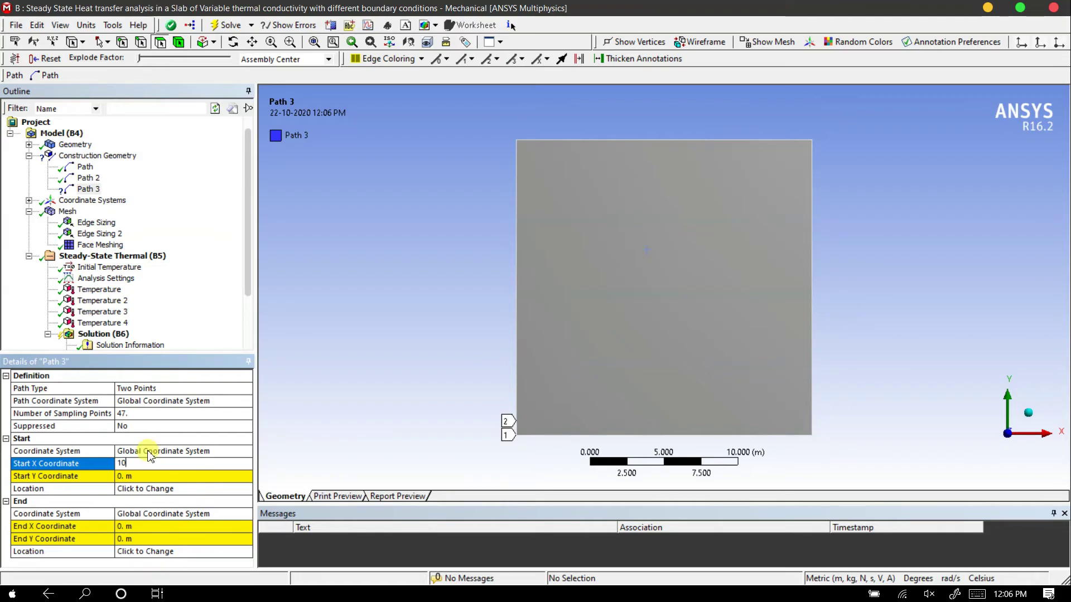
{"action": "type", "text": "10"}
{"action": "key", "text": "Return"}
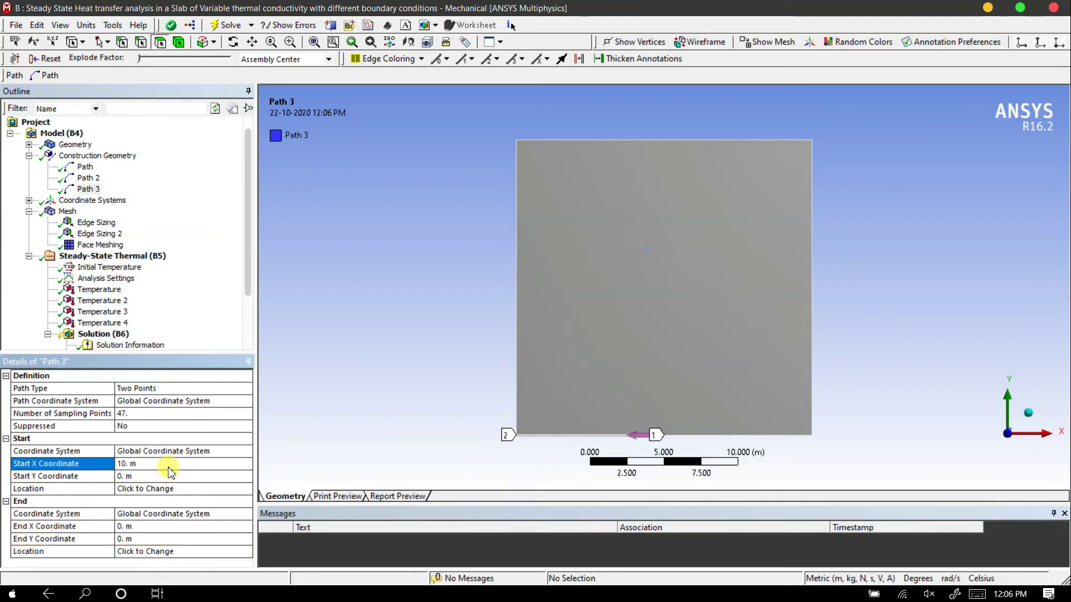
Set Path 3's end point to X 20 m and Y 10 m
{"action": "left_click", "coordinate": [137, 540]}
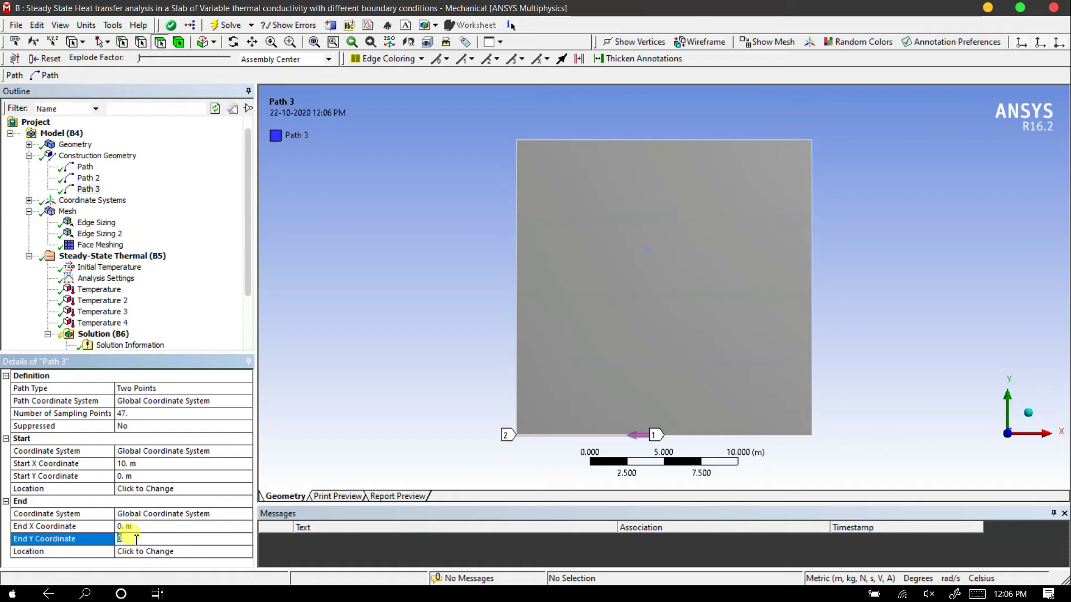
{"action": "type", "text": "10"}
{"action": "key", "text": "Return"}
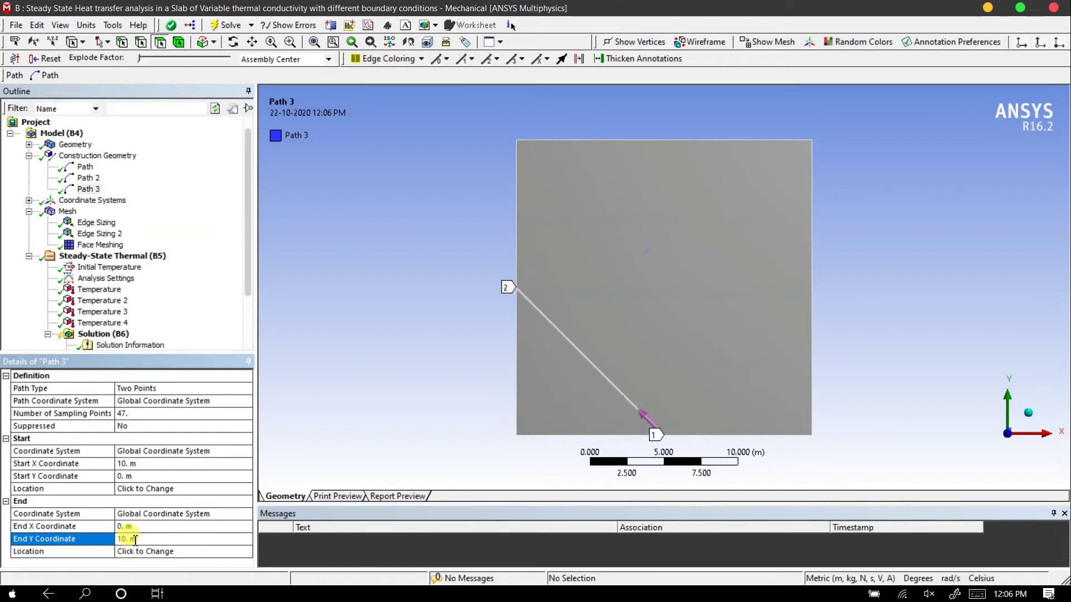
{"action": "left_click", "coordinate": [122, 526]}
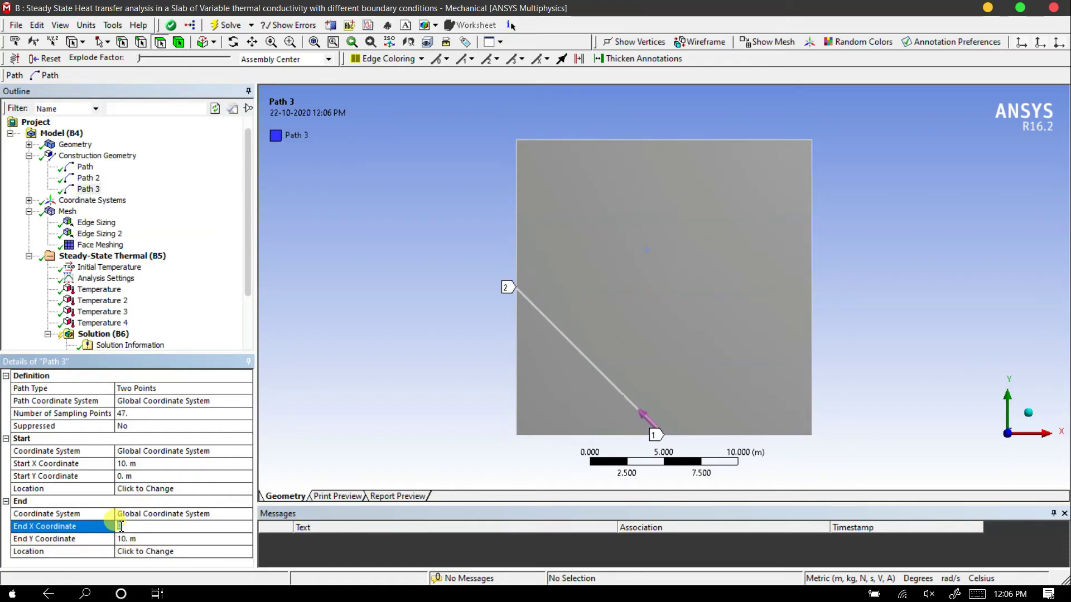
{"action": "type", "text": "10"}
{"action": "key", "text": "Return"}
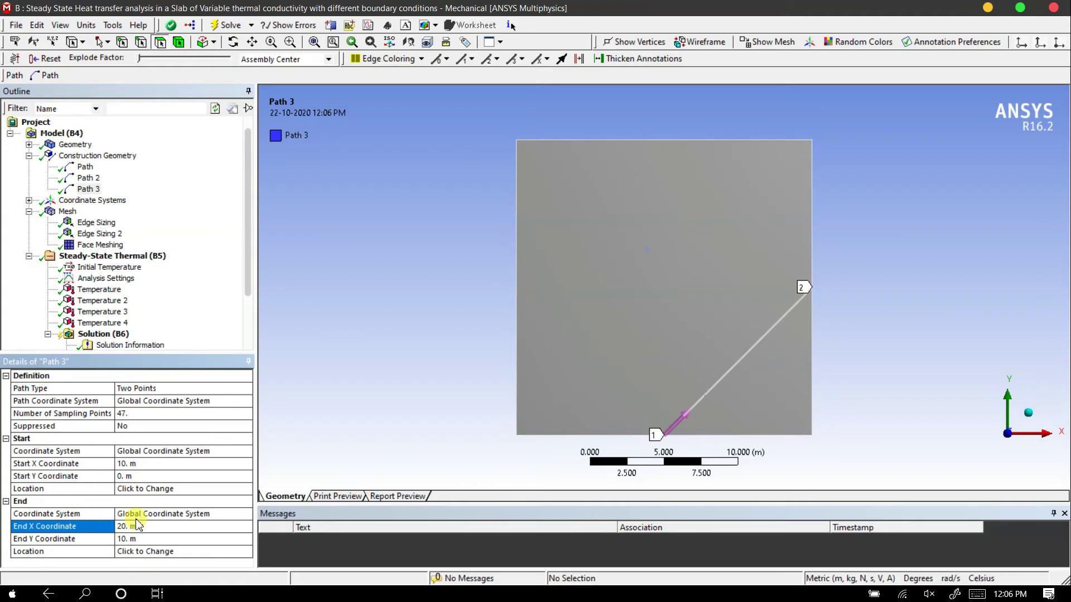
Set Path 3's end point to X 10 m and Y 20 m, making it the slab's vertical centreline
{"action": "left_click", "coordinate": [126, 538]}
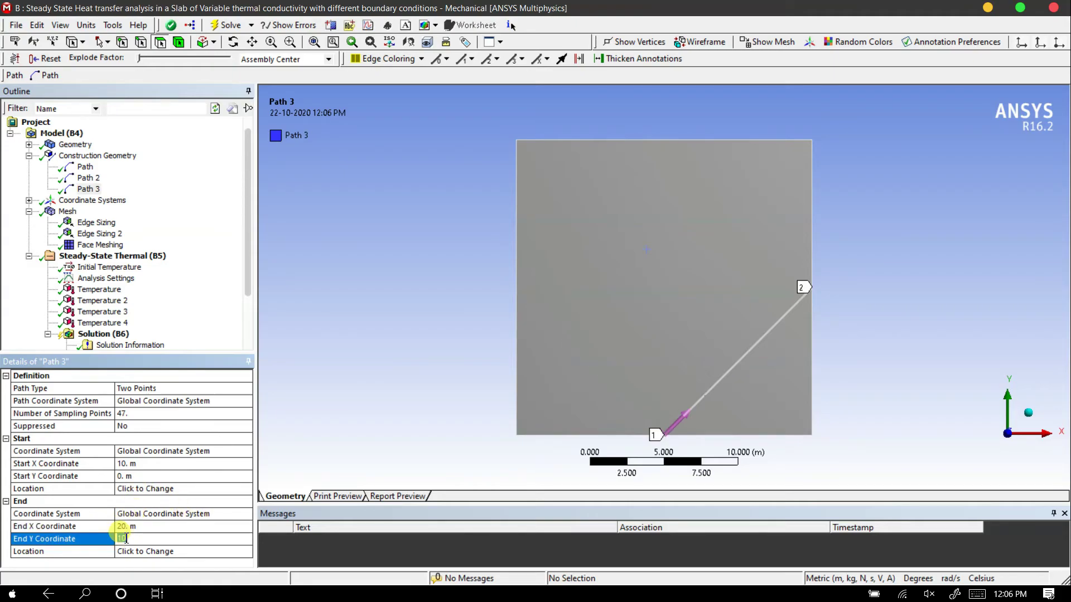
{"action": "type", "text": "20"}
{"action": "key", "text": "Return"}
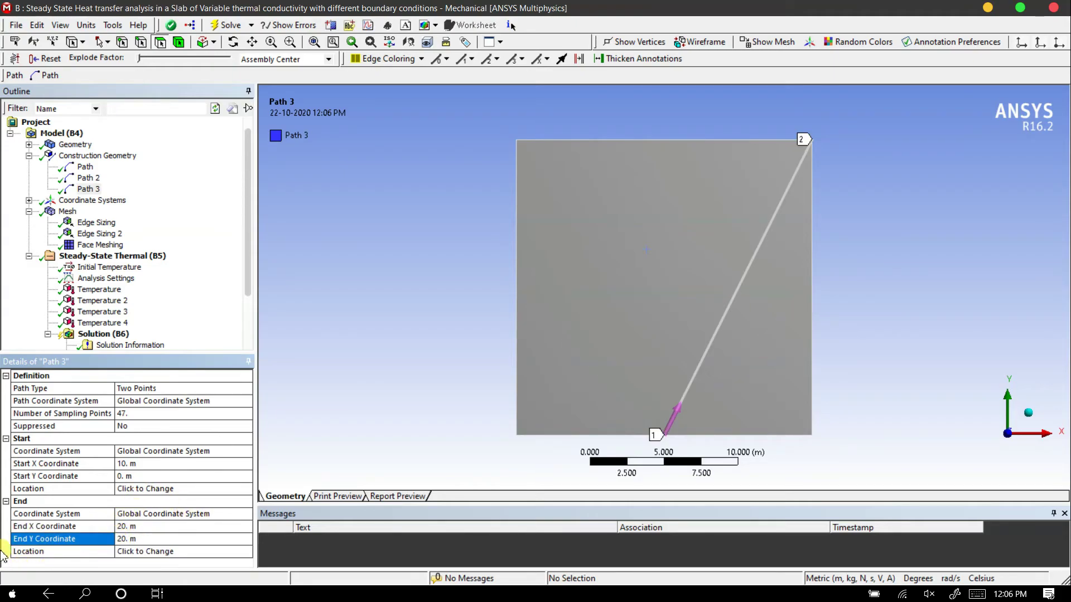
{"action": "left_click", "coordinate": [131, 525]}
{"action": "type", "text": "10"}
{"action": "key", "text": "Return"}
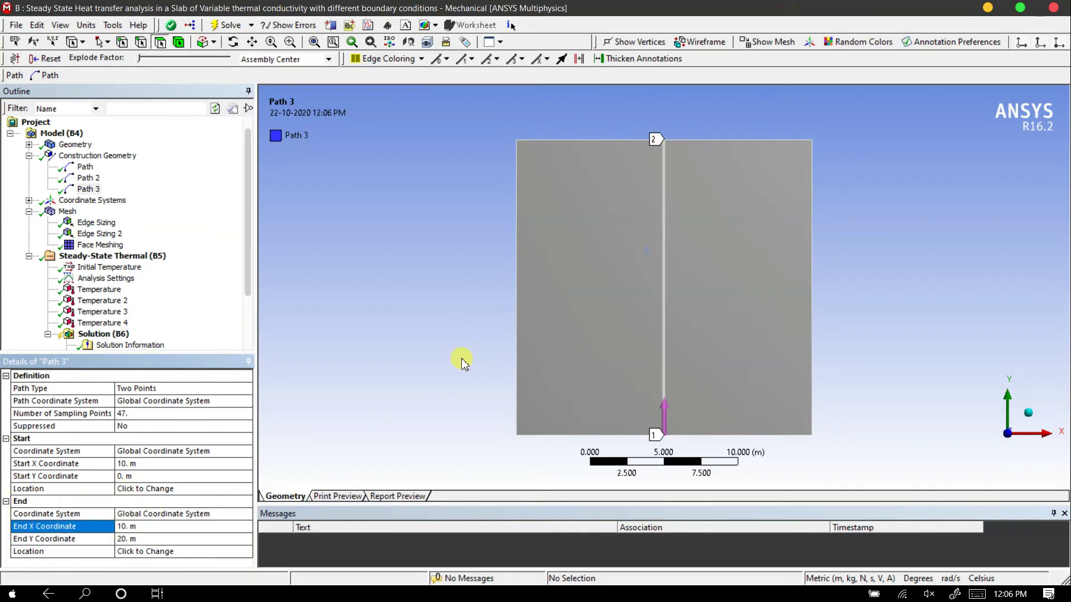
Add a fifth Temperature result to the solution
{"action": "scroll", "coordinate": [147, 237], "scroll_direction": "down", "scroll_amount": 2}
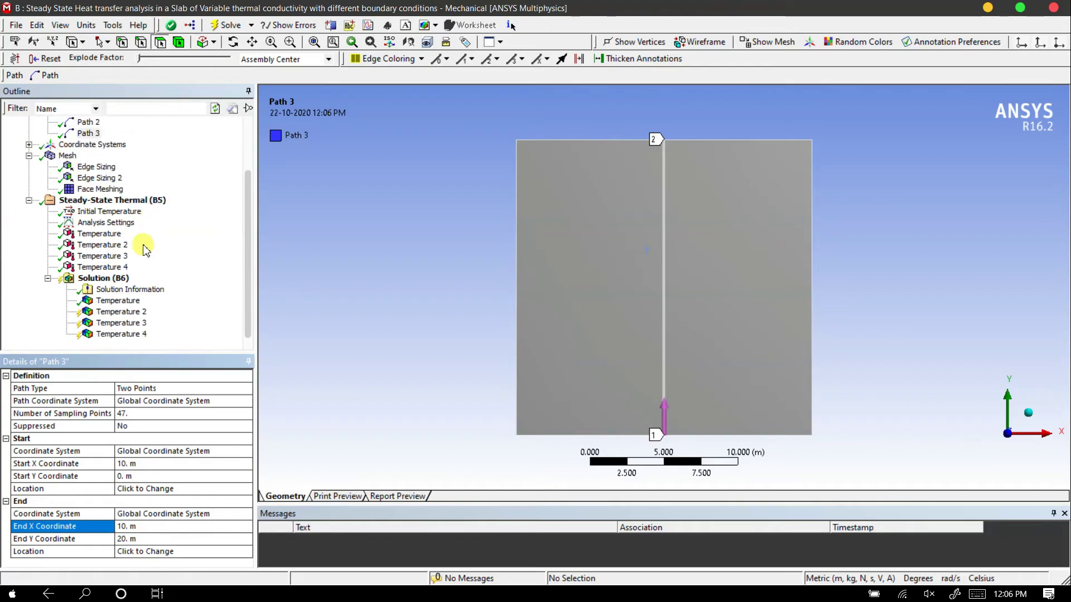
{"action": "left_click", "coordinate": [87, 288]}
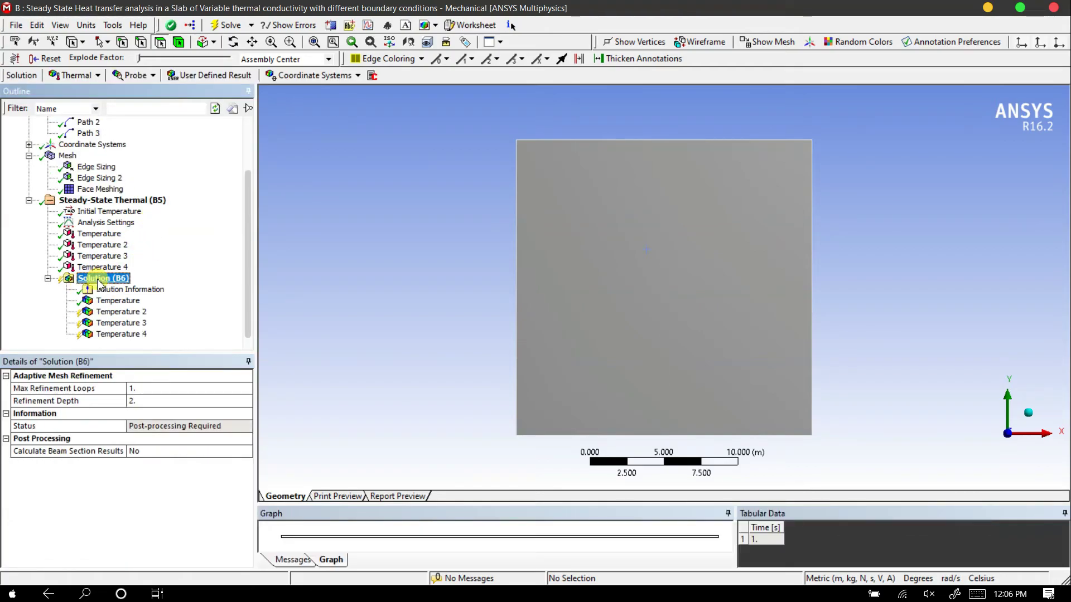
{"action": "right_click", "coordinate": [99, 280]}
{"action": "mouse_move", "coordinate": [315, 288]}
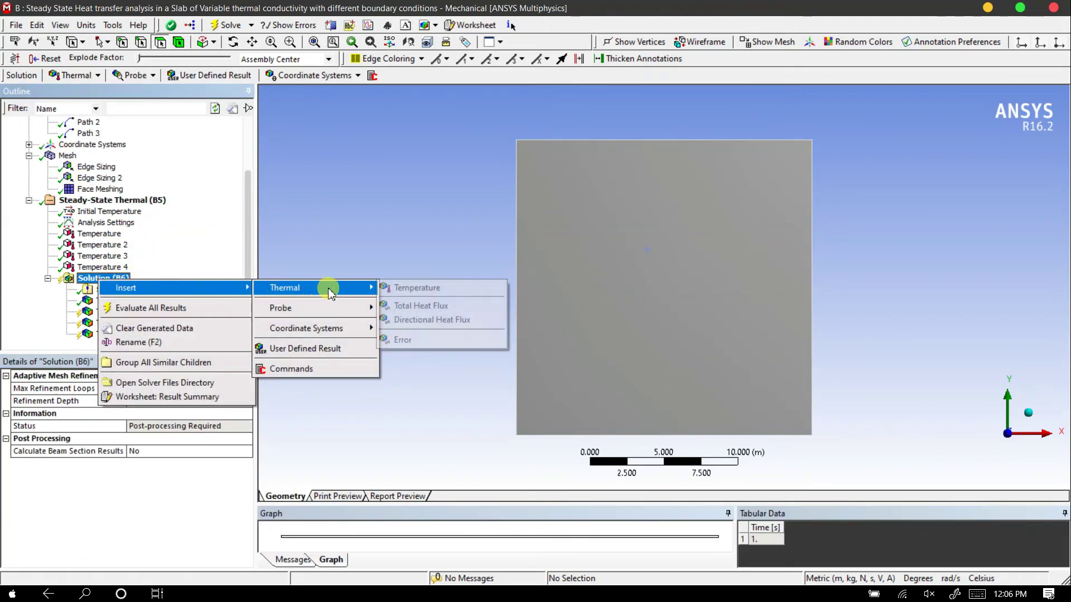
{"action": "left_click", "coordinate": [393, 288]}
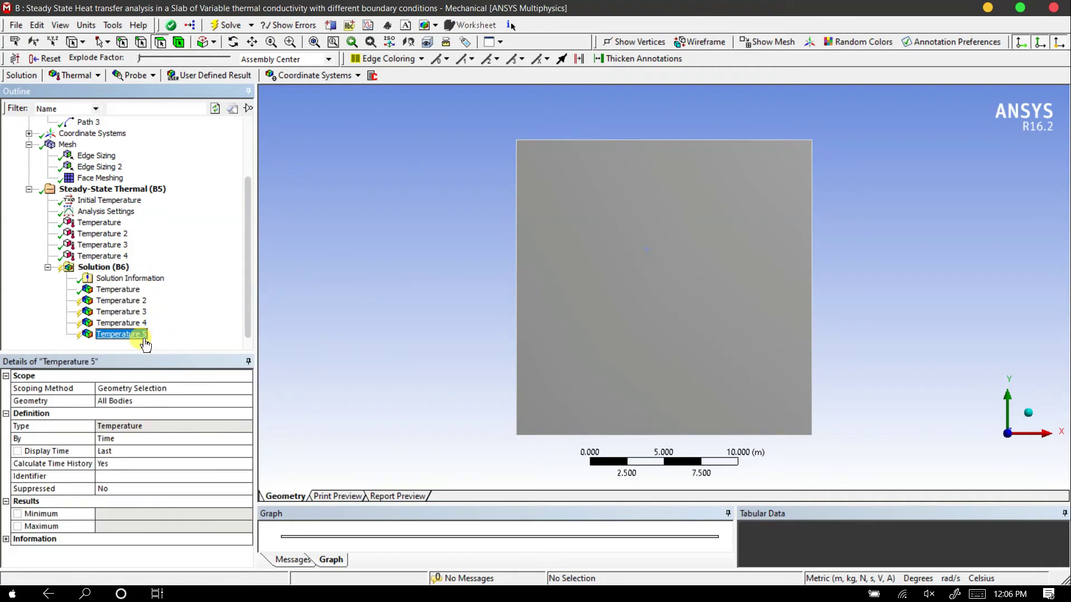
Scope the fifth Temperature result by path and assign Path 3 to it
{"action": "left_click", "coordinate": [148, 384]}
{"action": "left_click", "coordinate": [245, 388]}
{"action": "left_click", "coordinate": [138, 421]}
{"action": "left_click", "coordinate": [128, 401]}
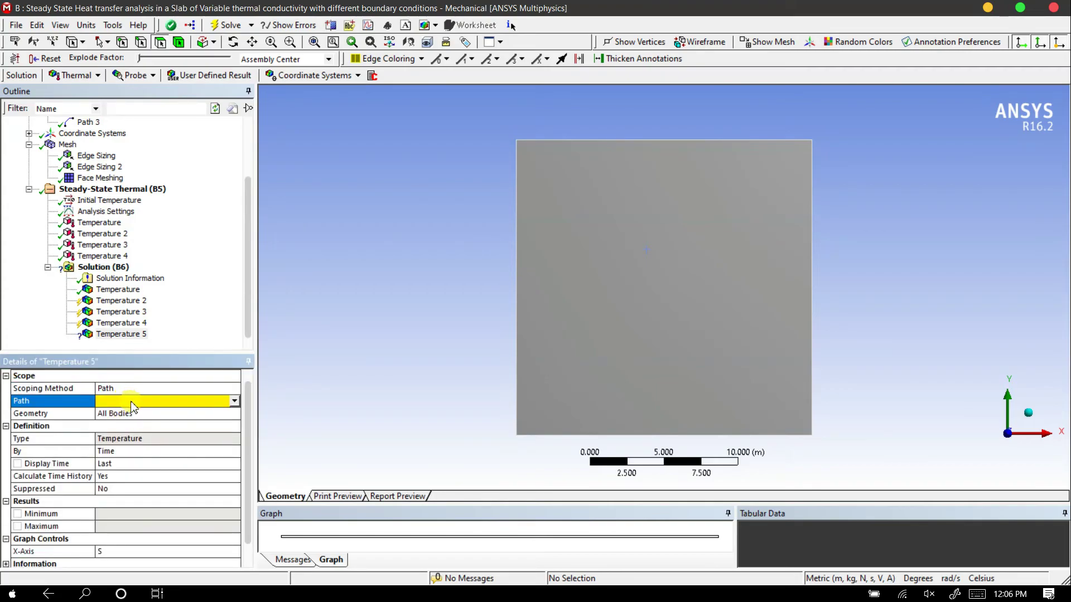
{"action": "left_click", "coordinate": [233, 402]}
{"action": "left_click", "coordinate": [133, 429]}
Evaluate all pending results of the solution, including the temperatures along the three paths
{"action": "left_click", "coordinate": [136, 302]}
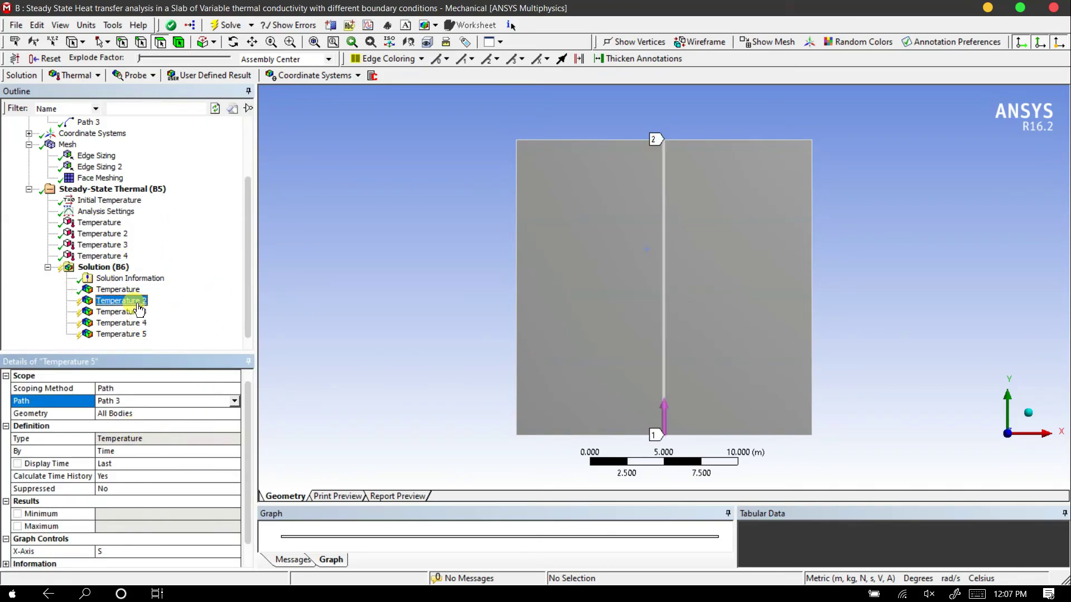
{"action": "right_click", "coordinate": [138, 305]}
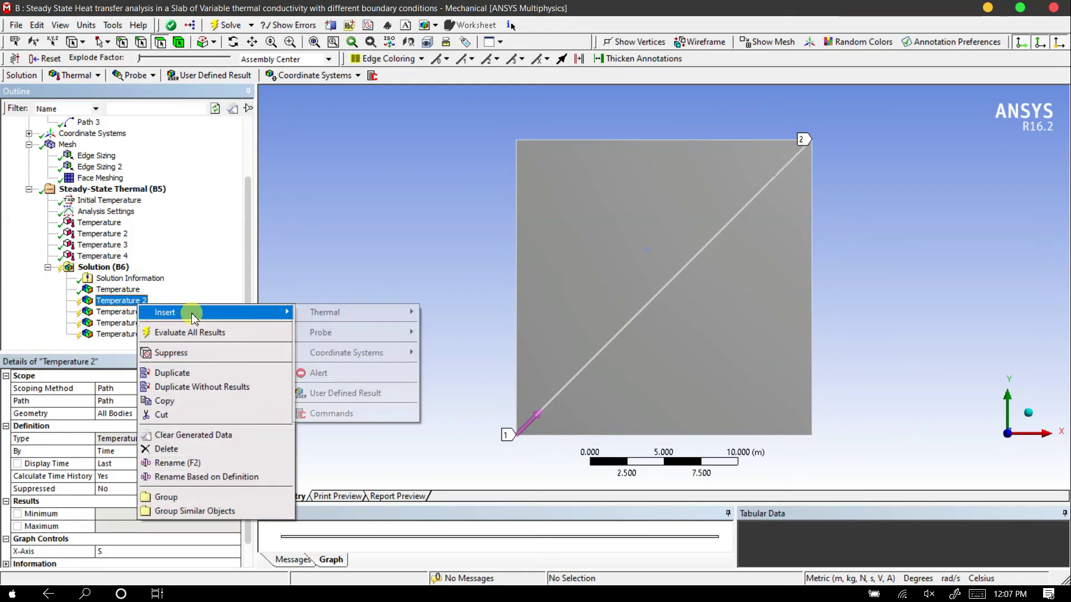
{"action": "left_click", "coordinate": [192, 336]}
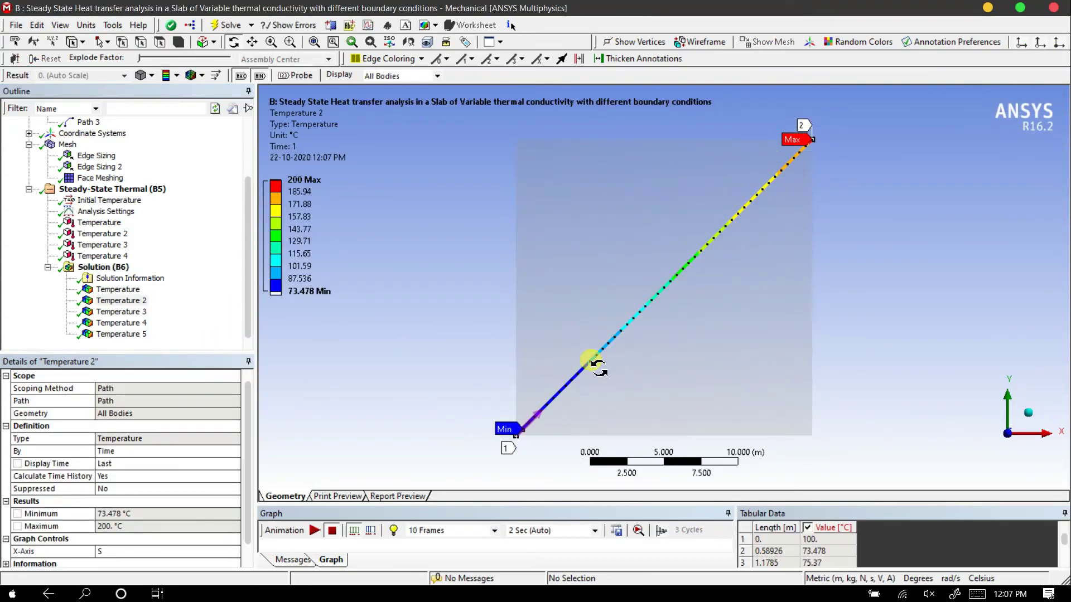
Add a sixth Temperature result to the solution, keeping its default scope of all bodies
{"action": "left_click", "coordinate": [118, 318]}
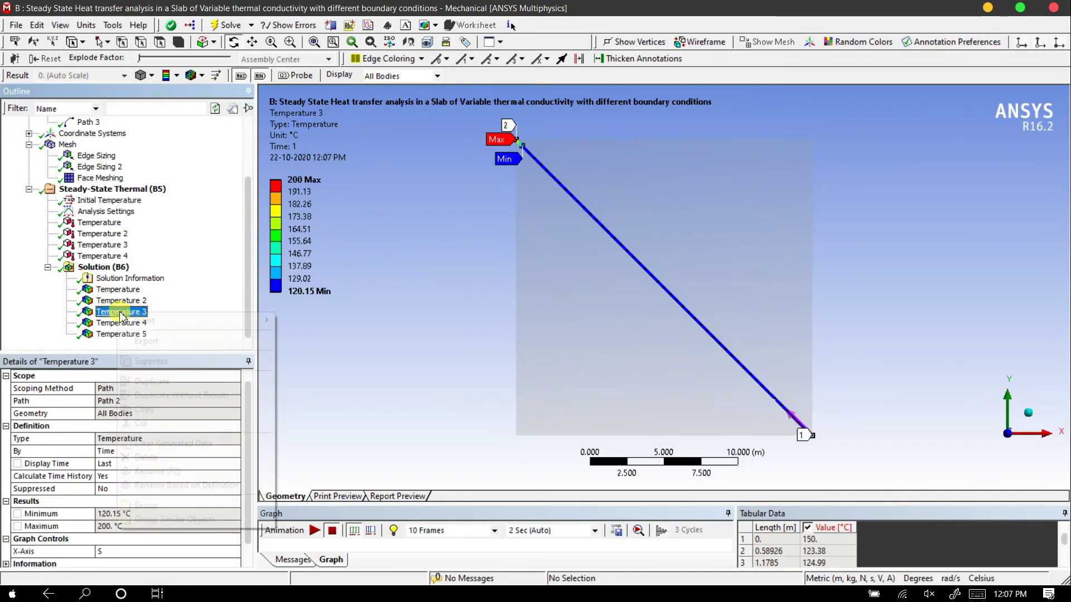
{"action": "right_click", "coordinate": [117, 317]}
{"action": "mouse_move", "coordinate": [211, 319]}
{"action": "mouse_move", "coordinate": [306, 321]}
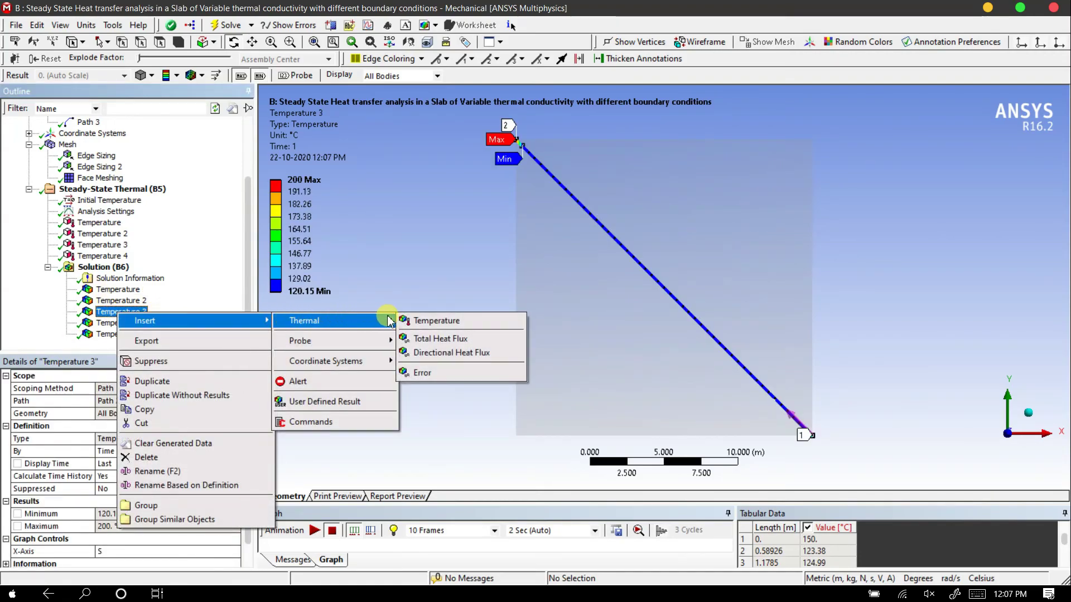
{"action": "left_click", "coordinate": [416, 319]}
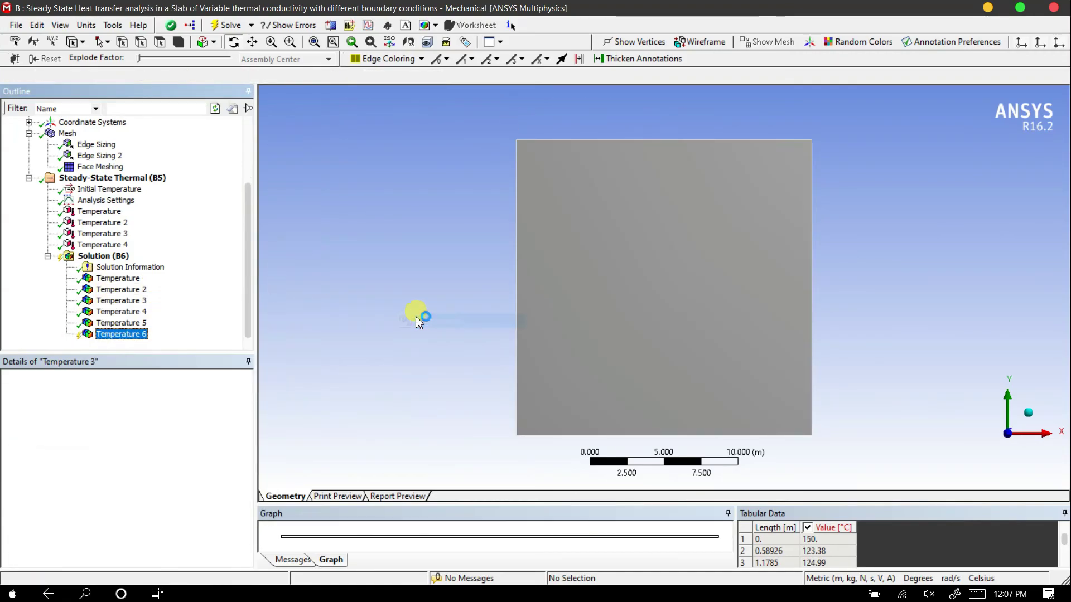
Review the evaluated second to fifth Temperature results, comparing the plots along the three paths
{"action": "left_click", "coordinate": [138, 312]}
{"action": "left_click", "coordinate": [136, 302]}
{"action": "left_click", "coordinate": [134, 291]}
{"action": "left_click", "coordinate": [135, 298]}
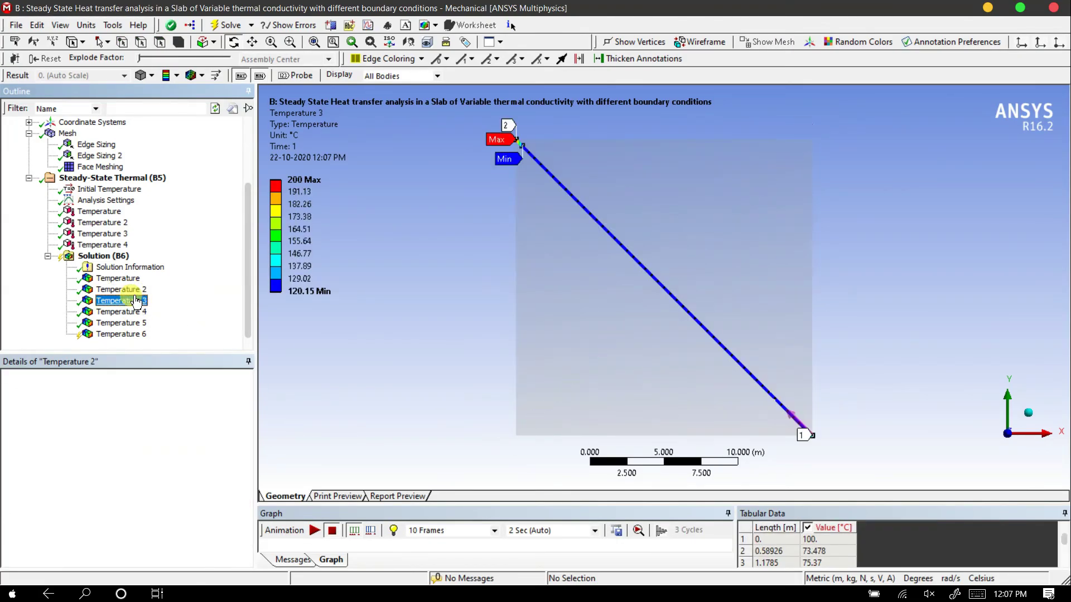
{"action": "left_click", "coordinate": [136, 312]}
{"action": "left_click", "coordinate": [137, 324]}
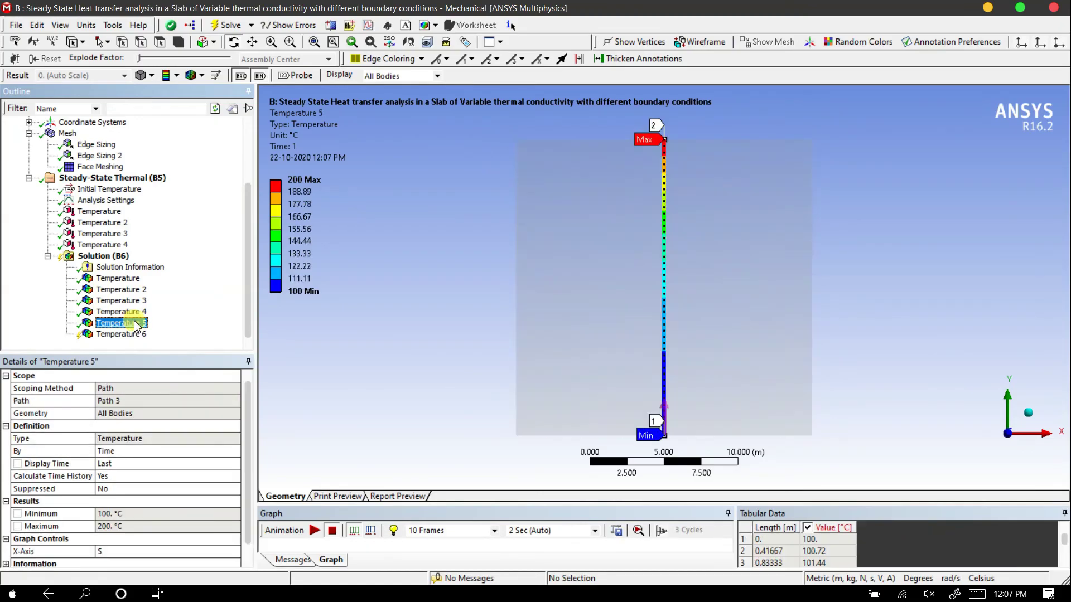
Evaluate the sixth Temperature result over all bodies
{"action": "left_click", "coordinate": [136, 335]}
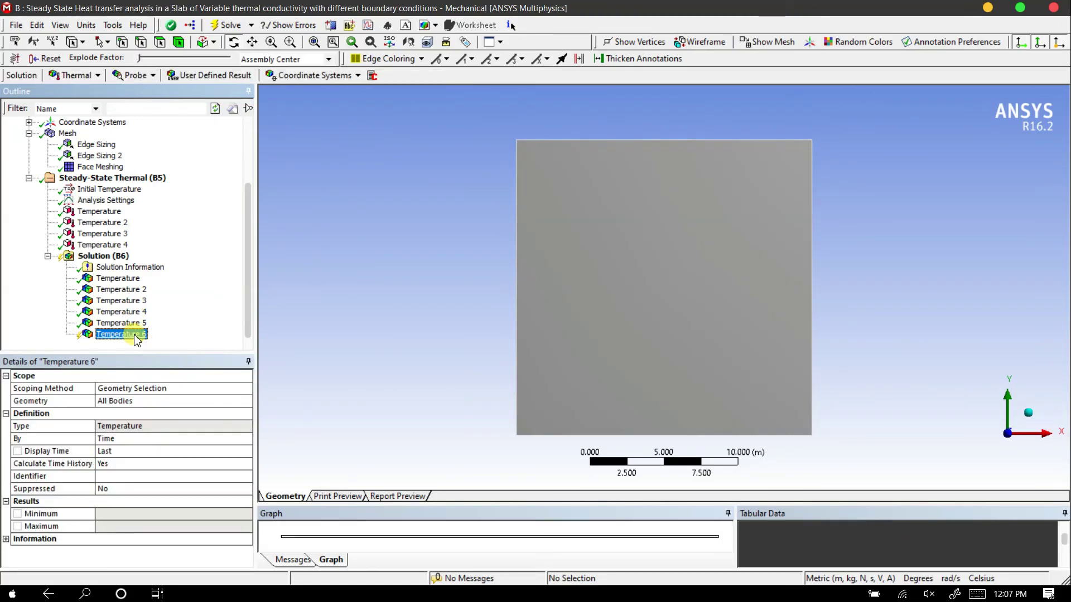
{"action": "right_click", "coordinate": [136, 340]}
{"action": "left_click", "coordinate": [170, 360]}
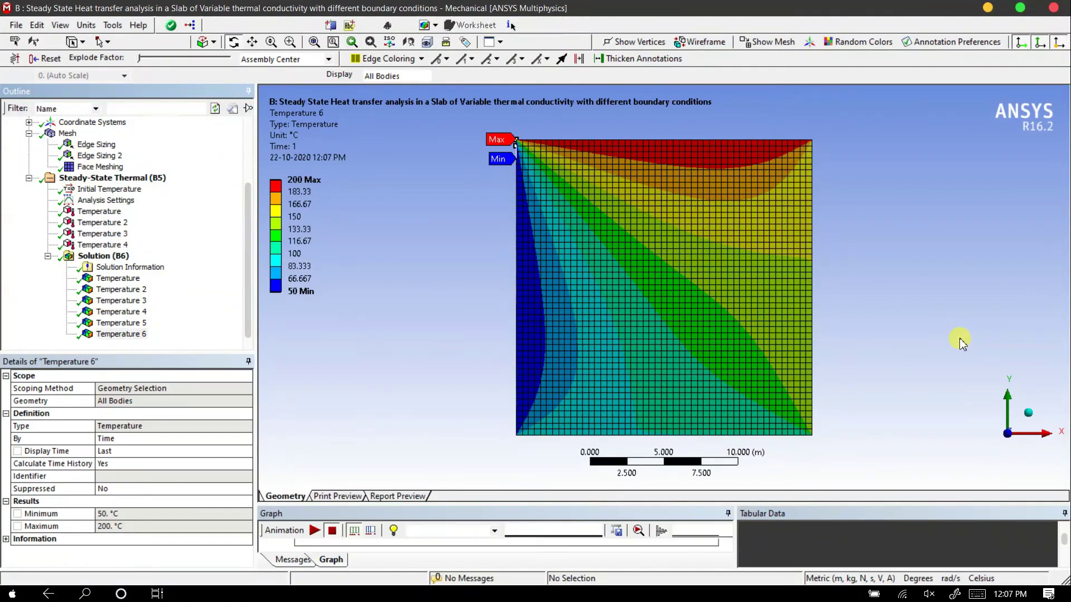
Examine the temperature plots along the vertical centreline and both diagonals, and the fourth Temperature result's contour over the whole slab
{"action": "left_click", "coordinate": [137, 324]}
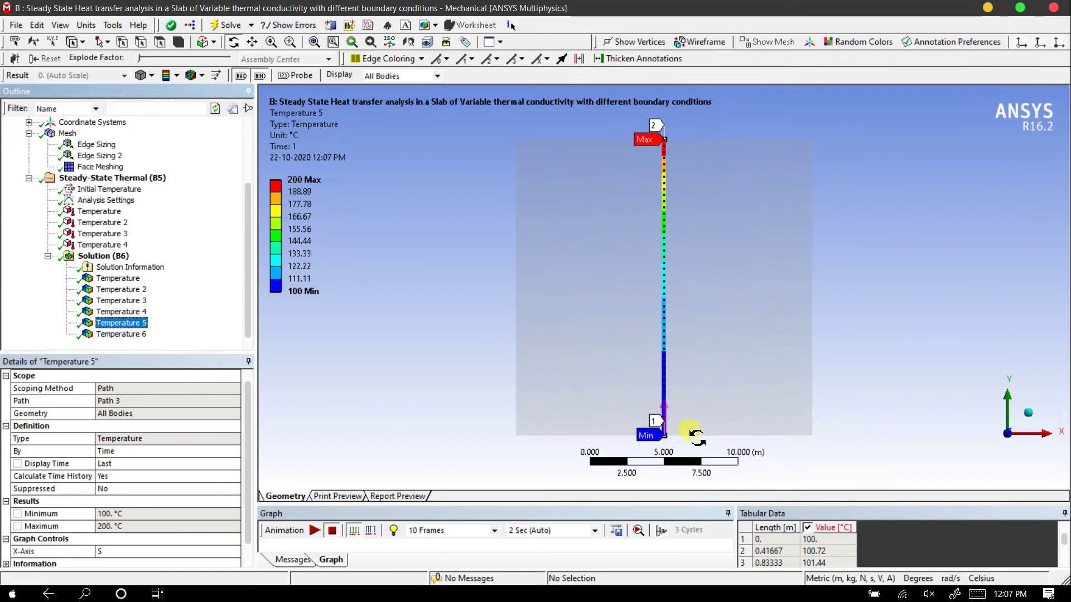
{"action": "left_click", "coordinate": [131, 289]}
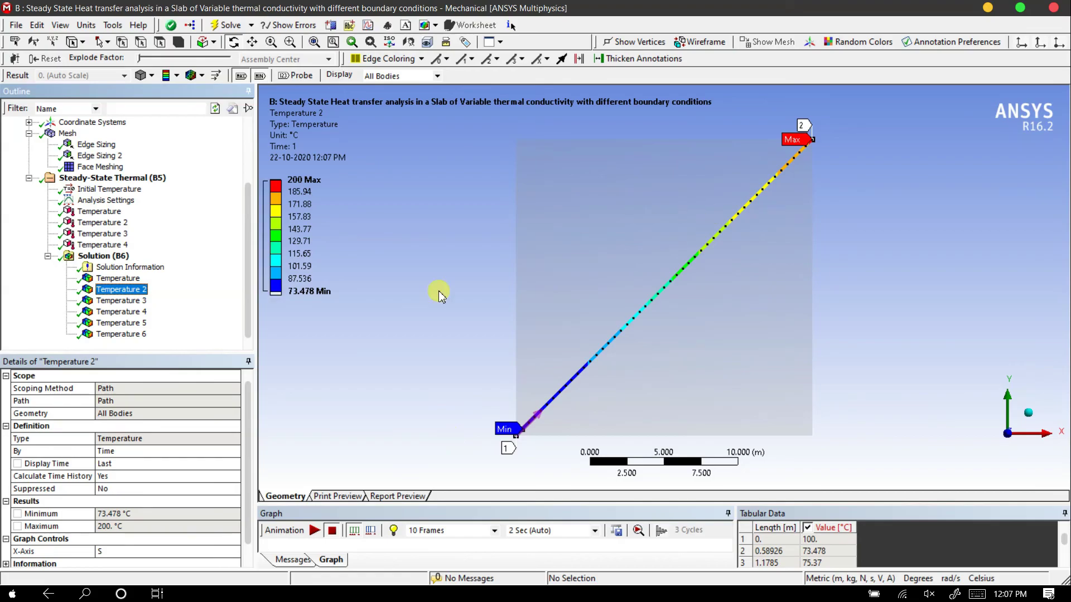
{"action": "left_click", "coordinate": [134, 301]}
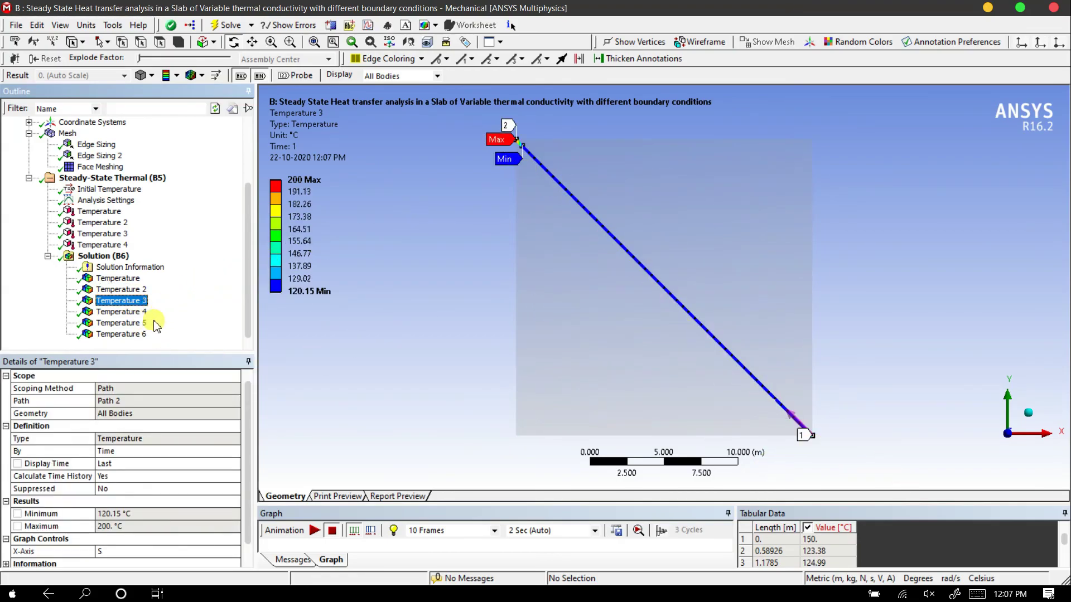
{"action": "left_click", "coordinate": [137, 312]}
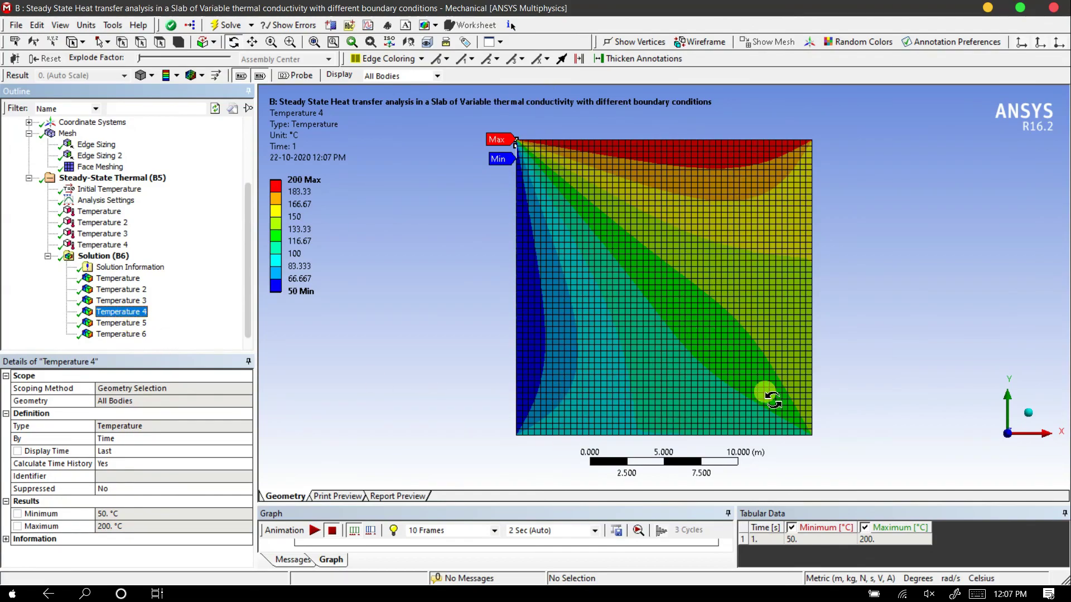